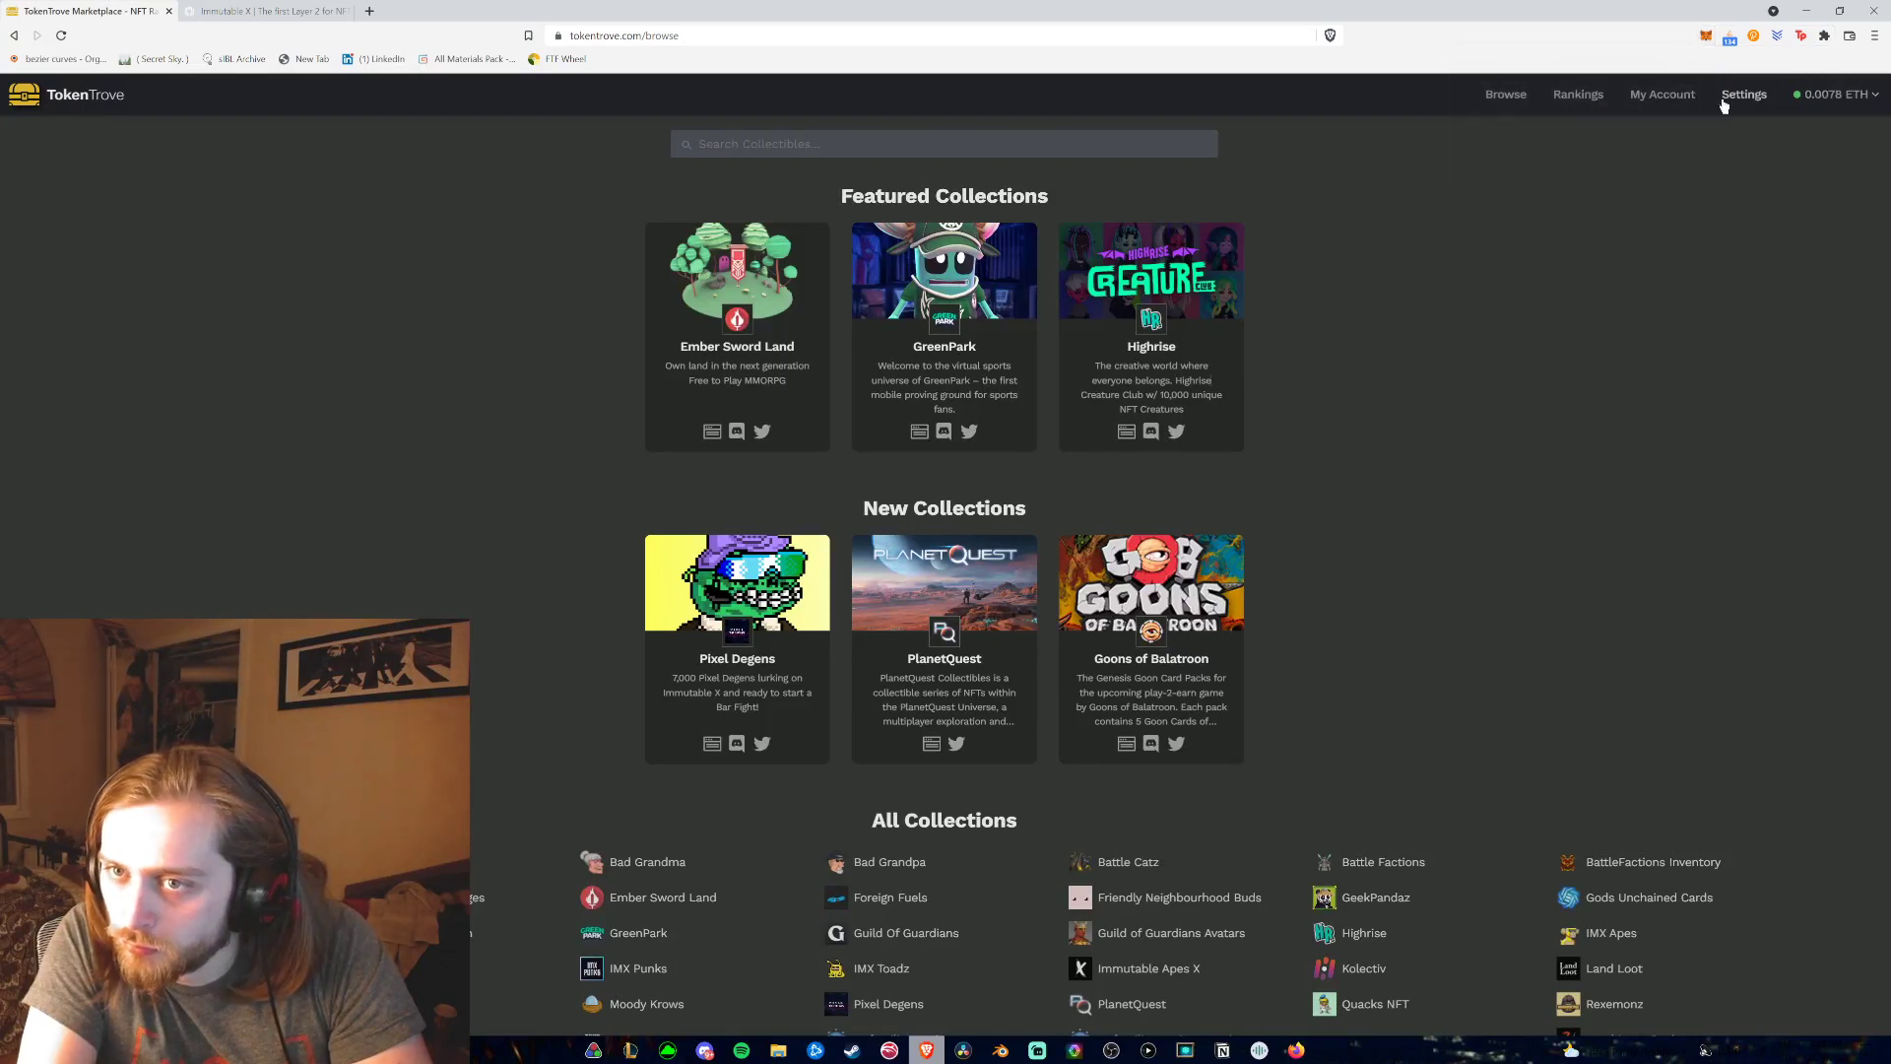
Reload TokenTrove and open the Deposit window for IMTBL ETH from the wallet balances menu.
click(1834, 95)
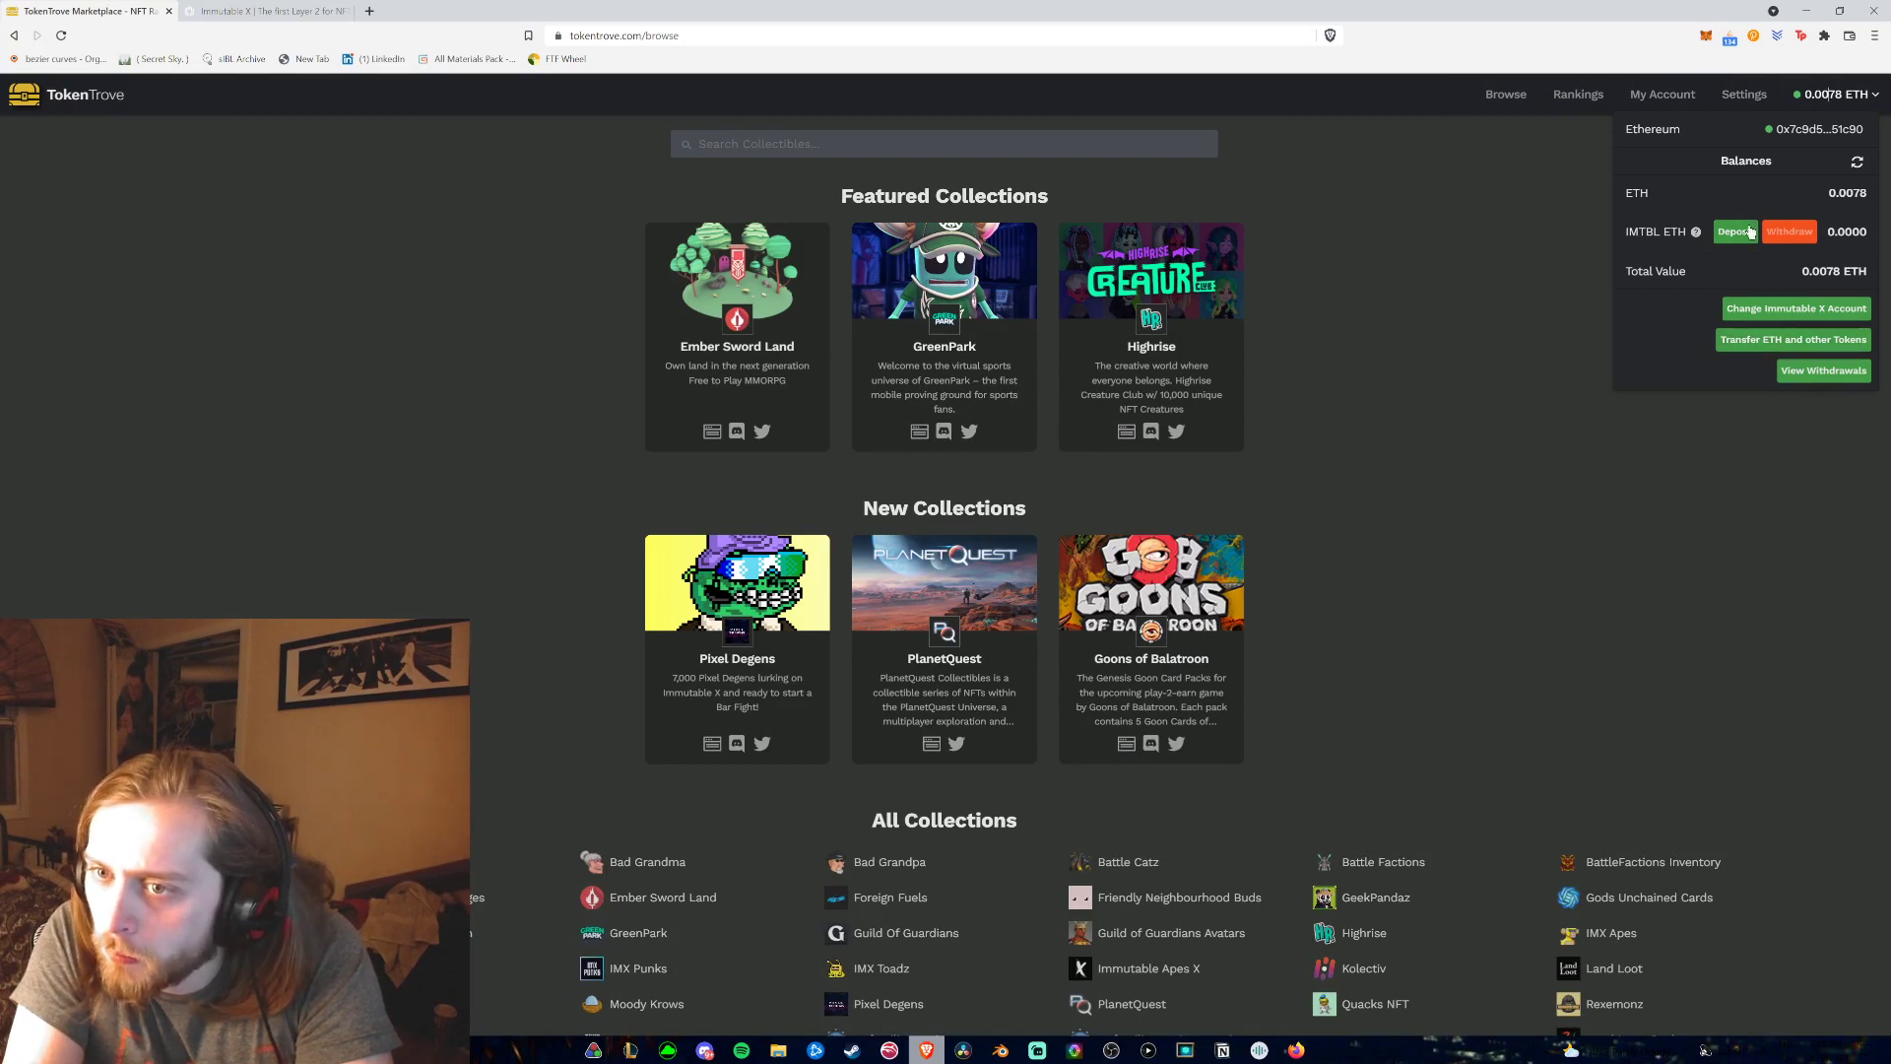
mouse_move(1695, 233)
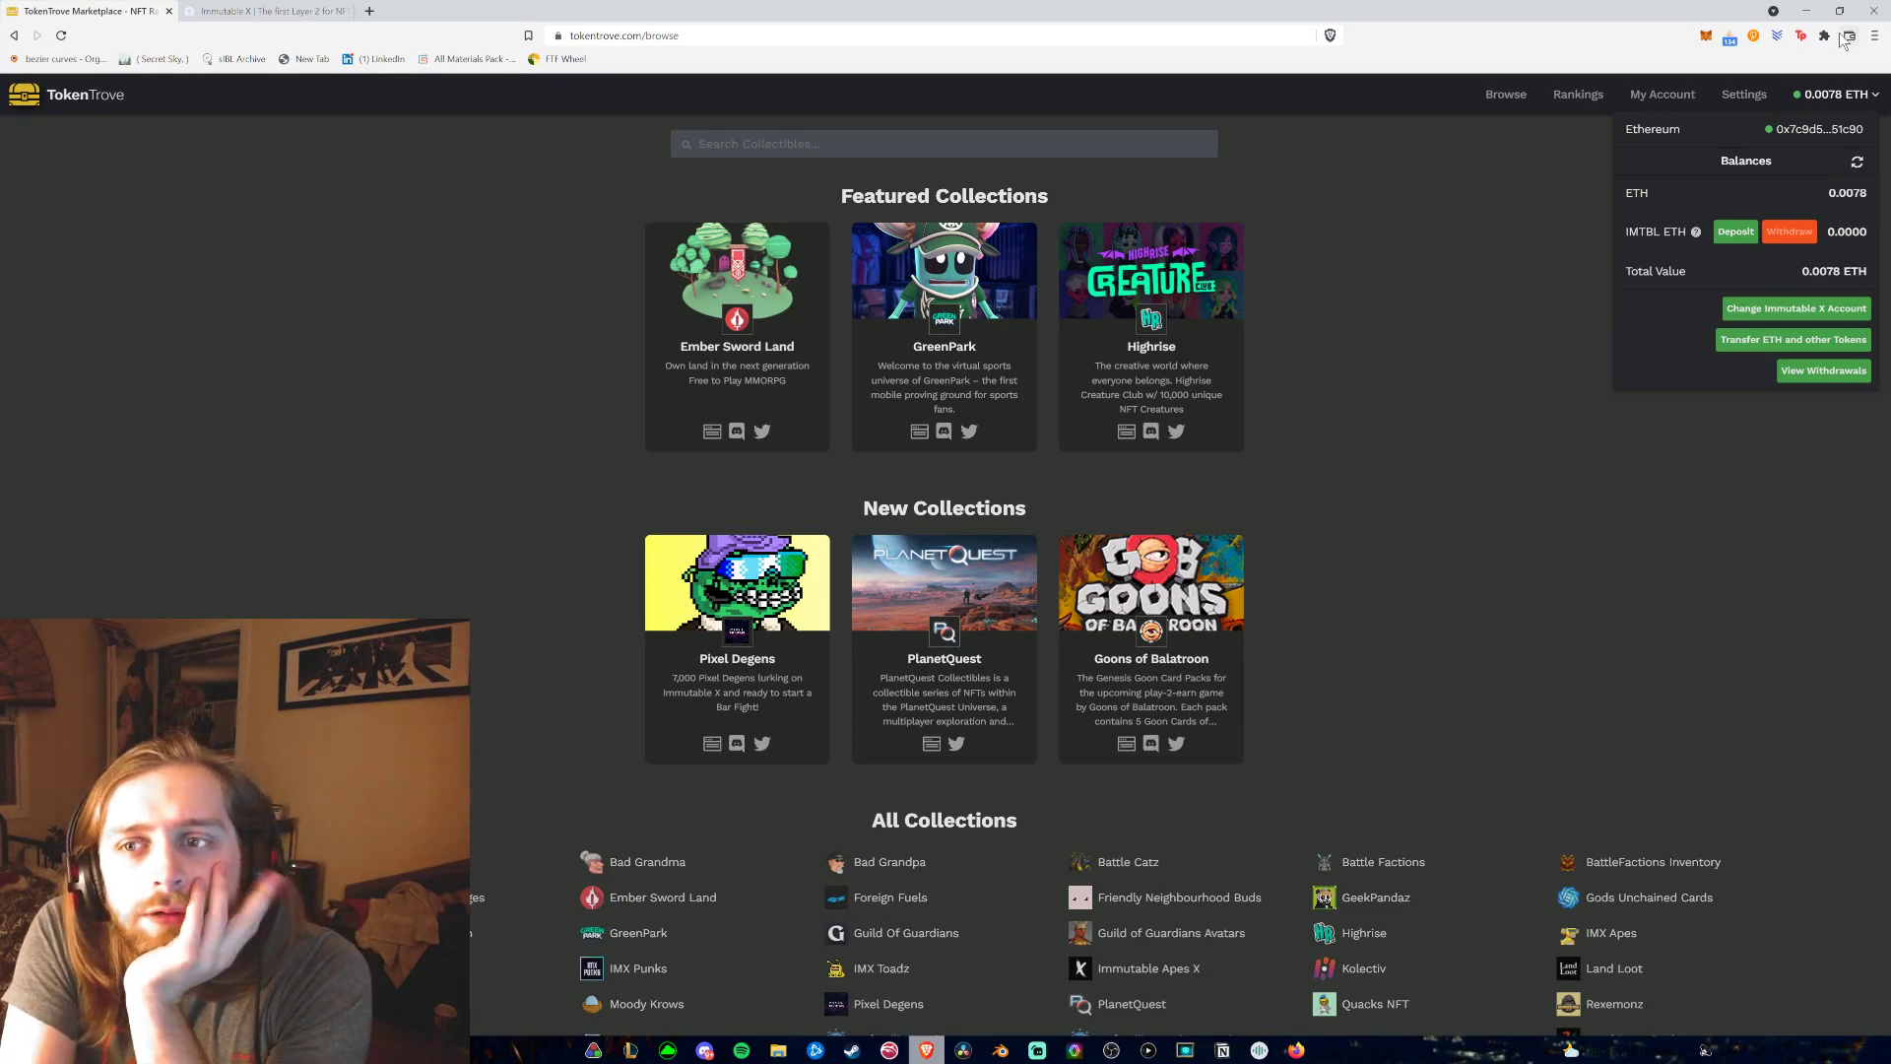
double_click(1860, 163)
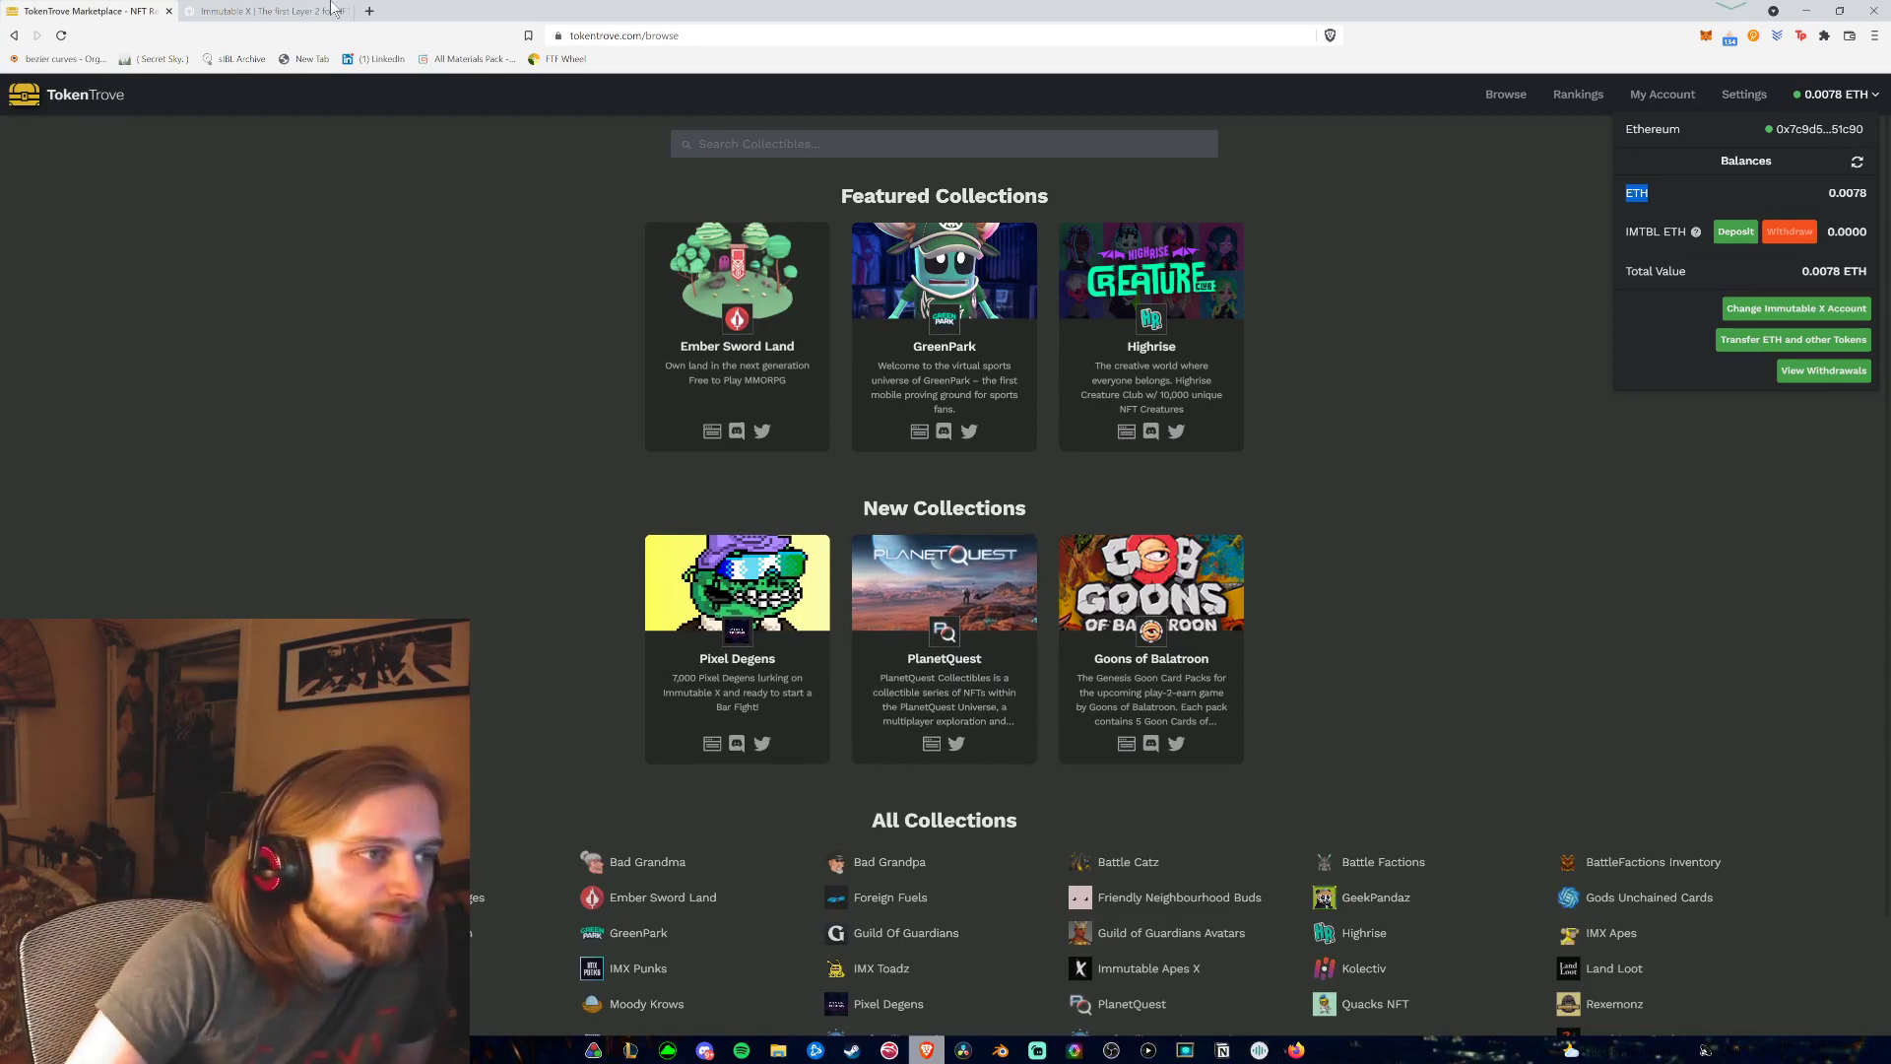
click(61, 38)
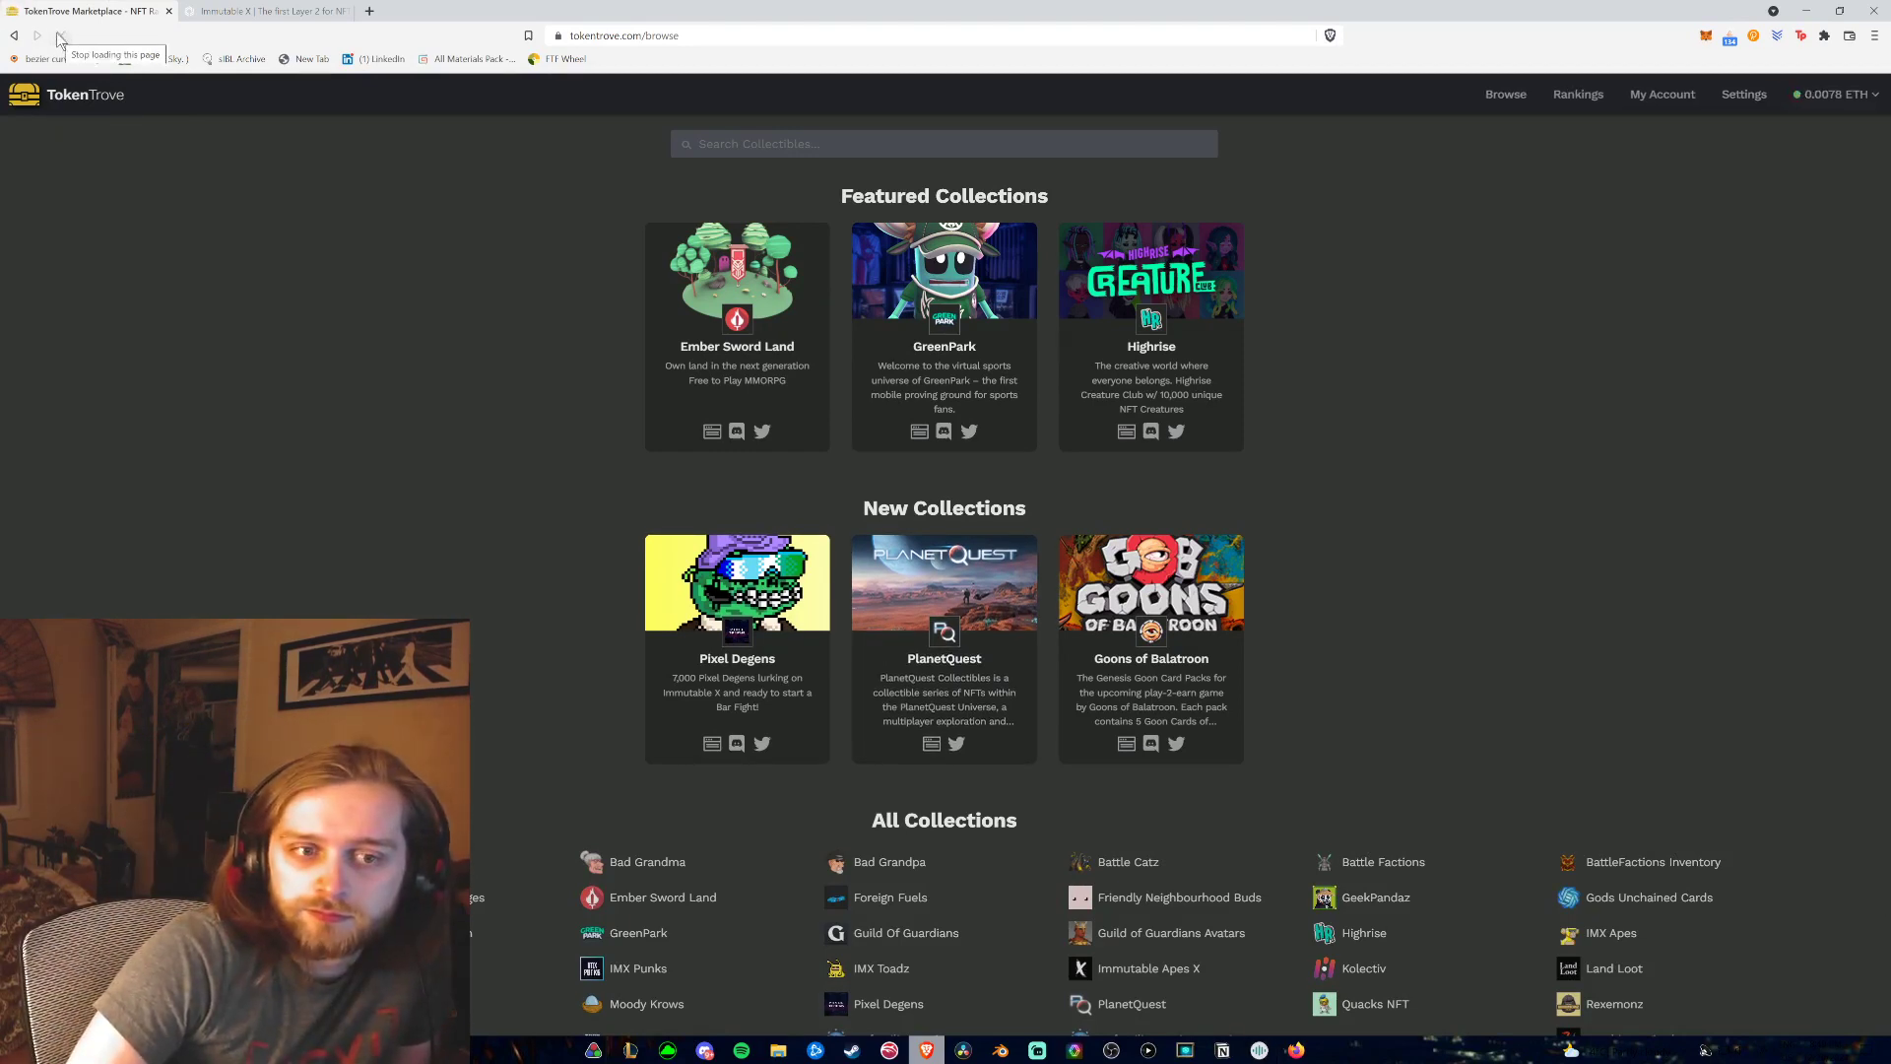
click(1827, 98)
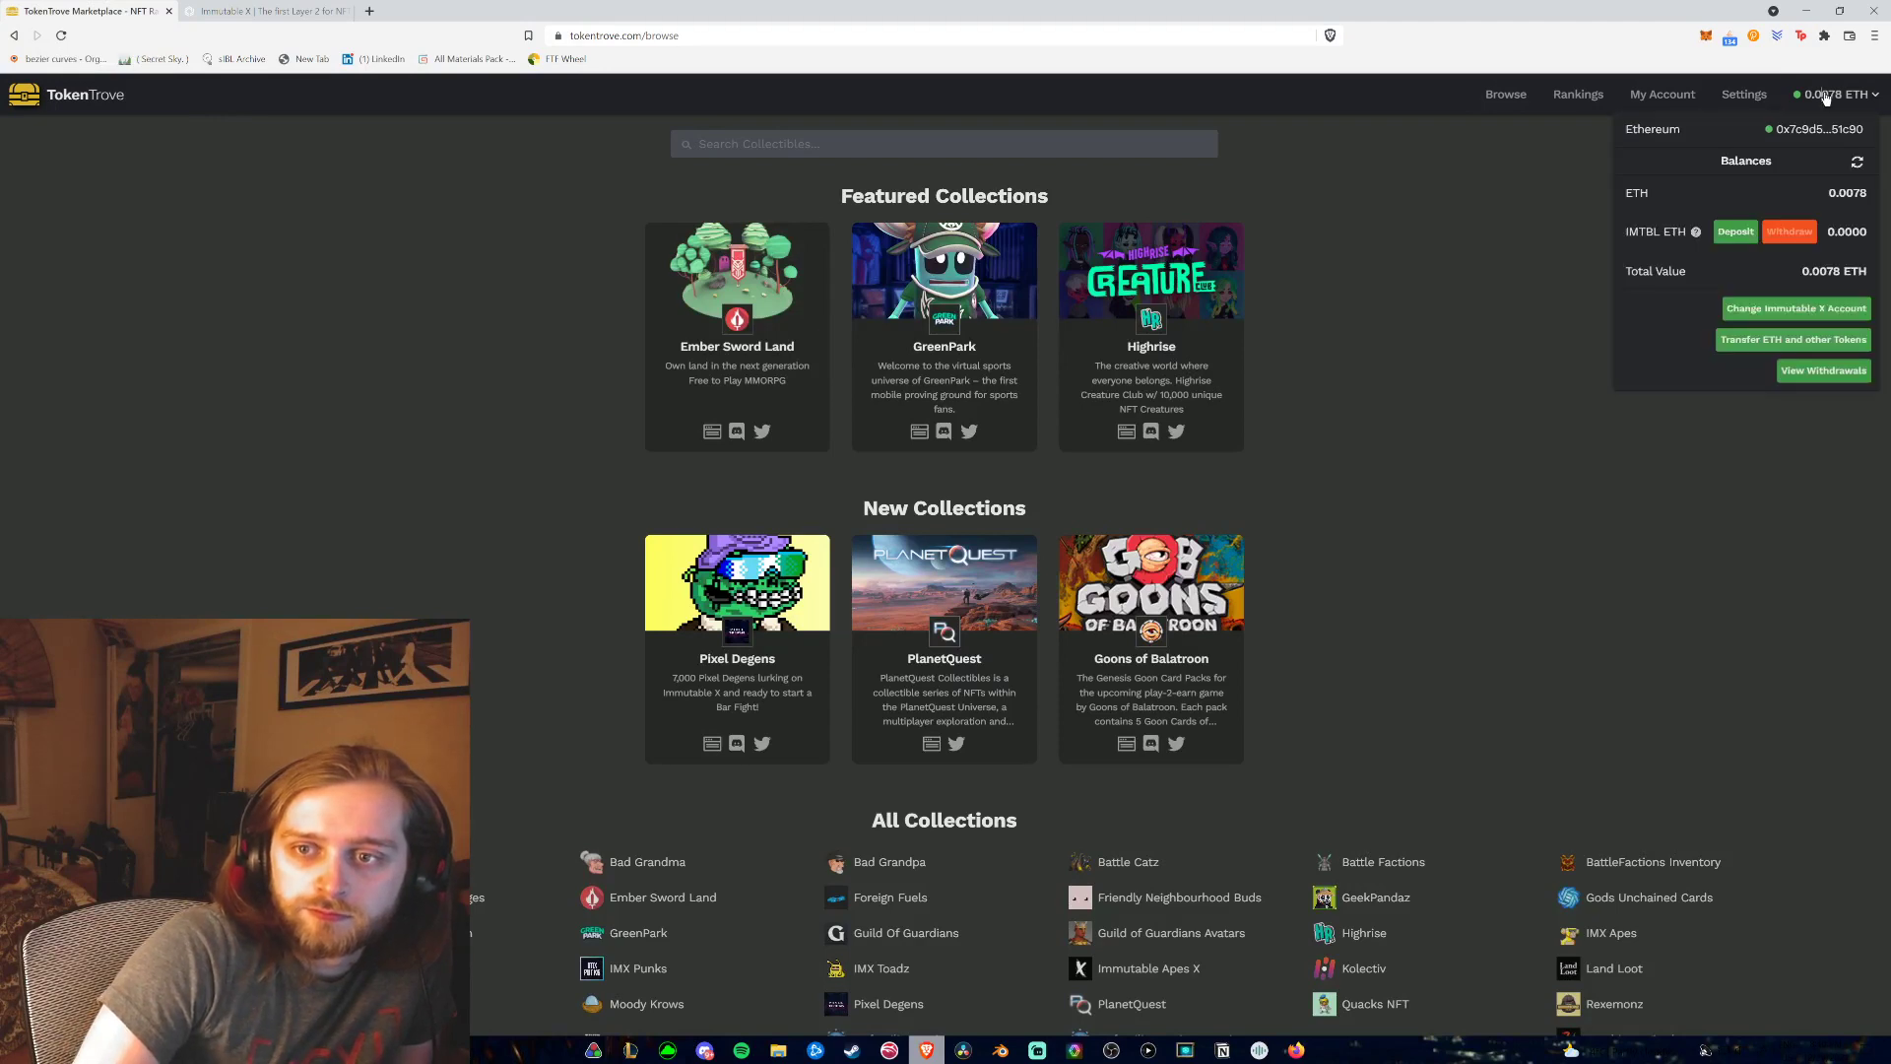
click(1735, 231)
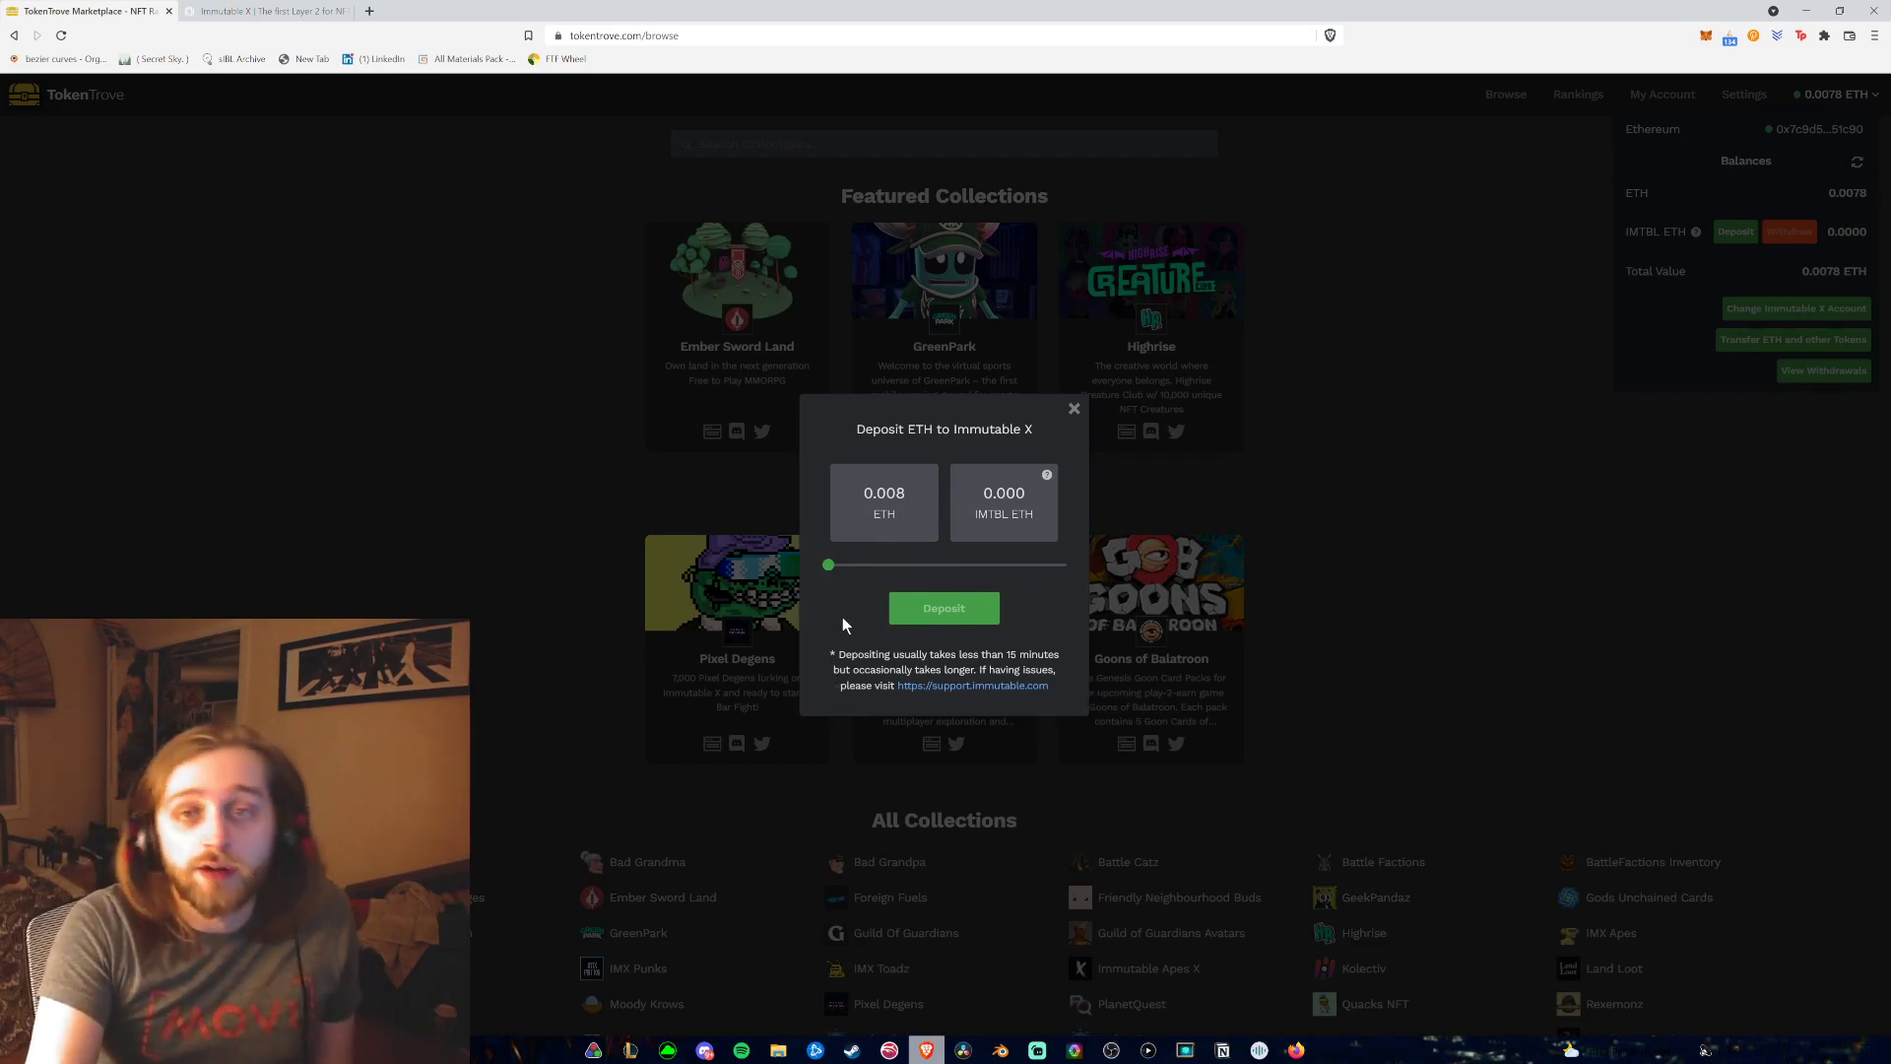
Close the Deposit ETH to Immutable X window and scroll the browse page down and back up.
click(1074, 408)
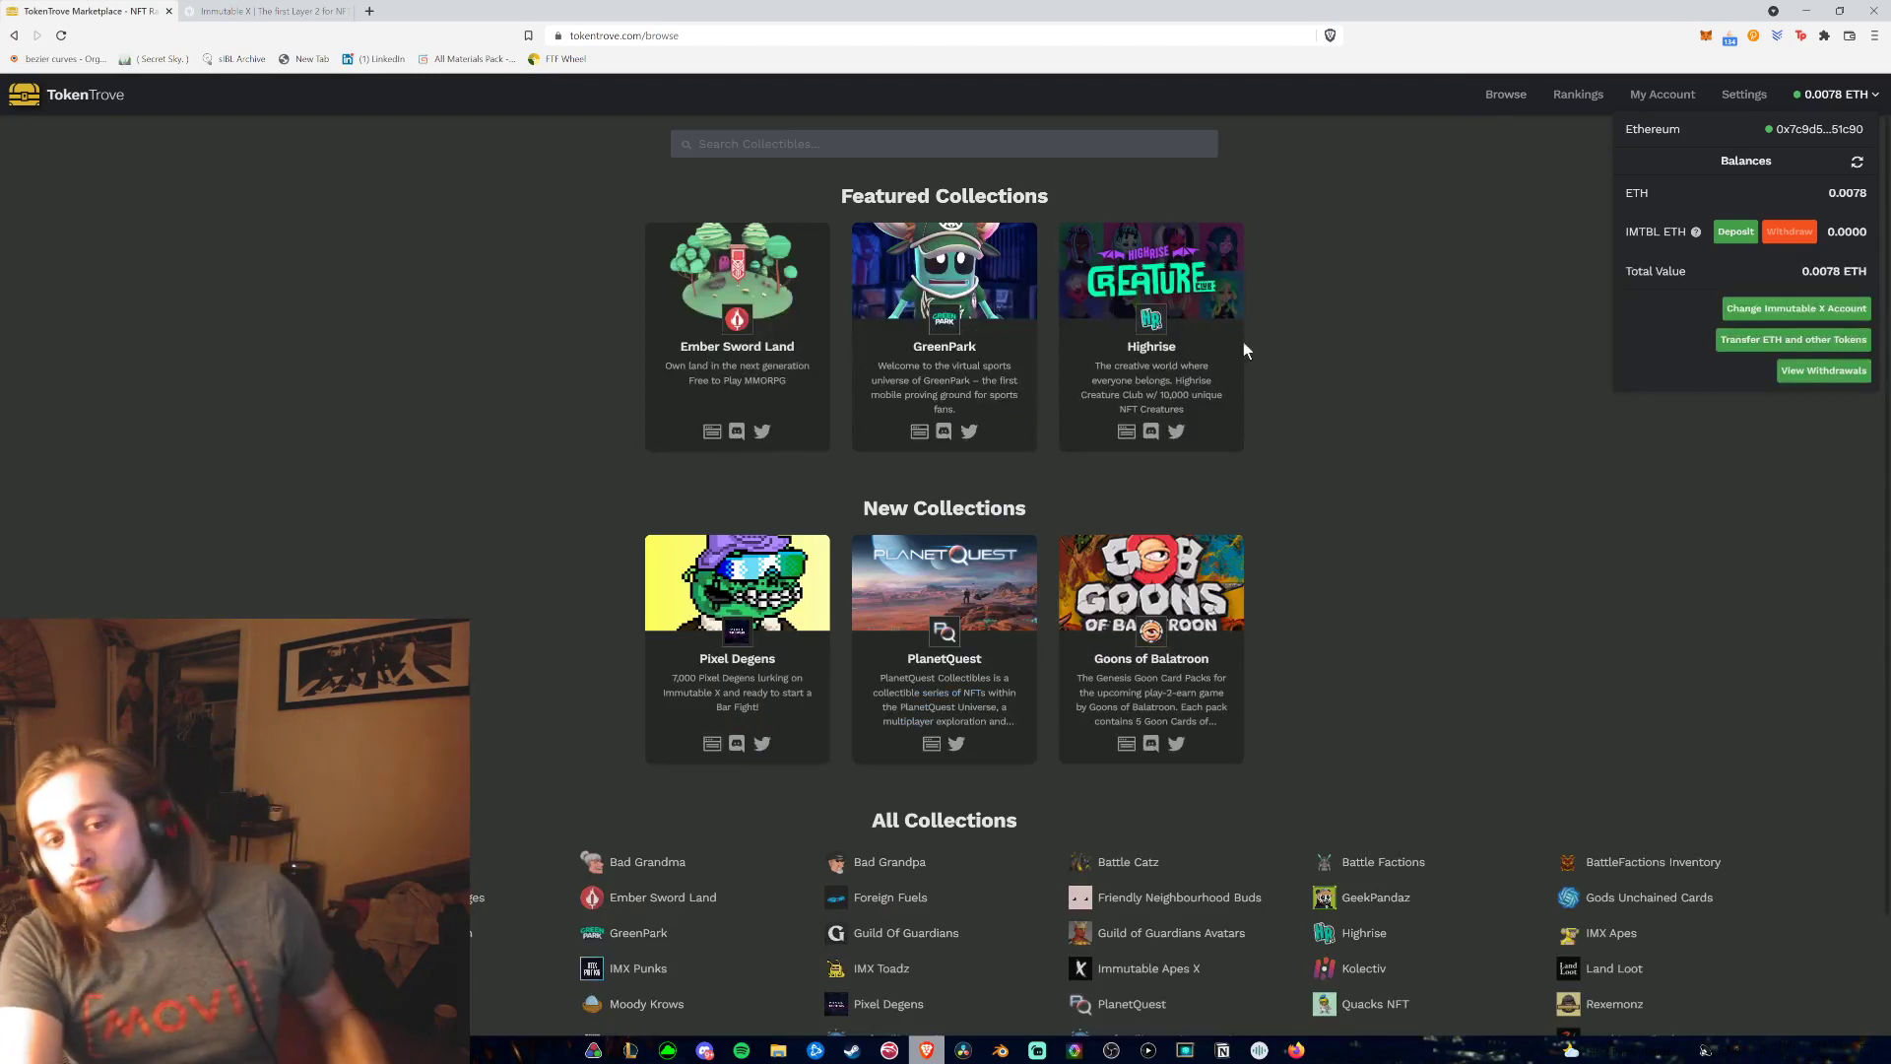
scroll(350, 439, down, 2)
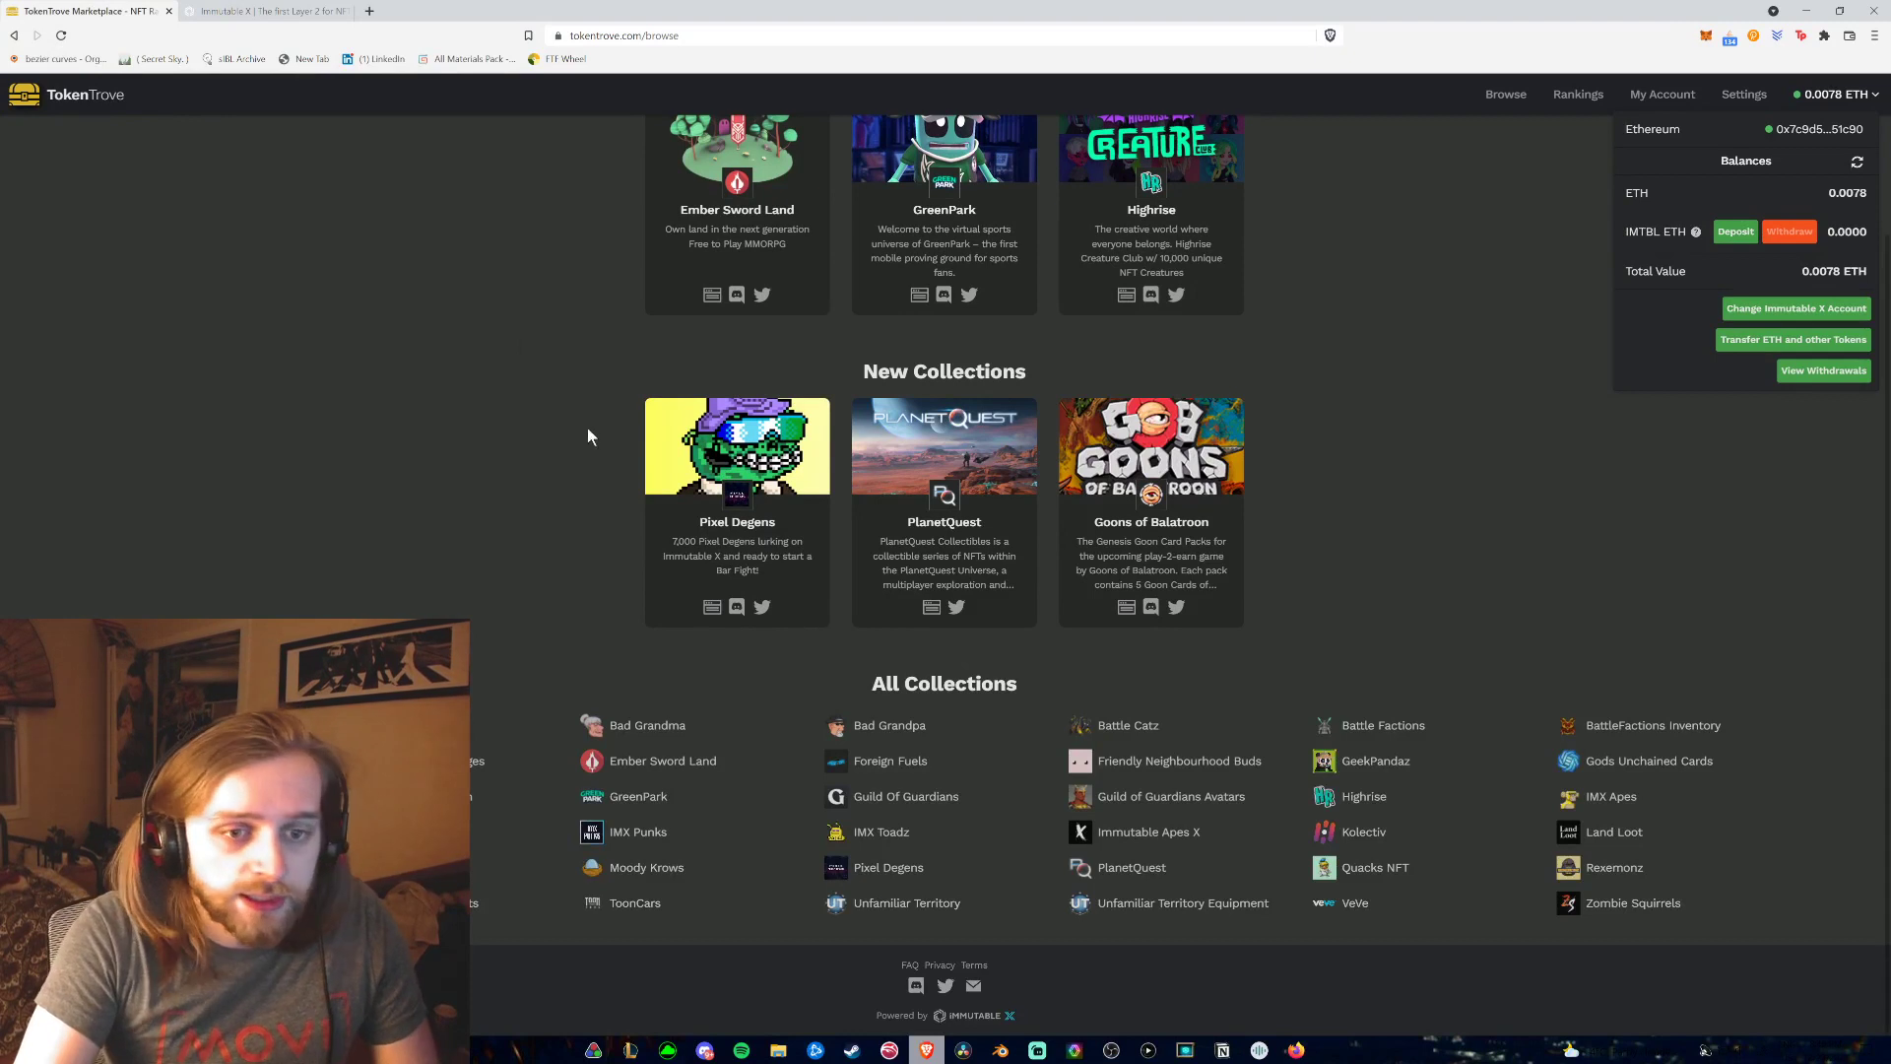
scroll(569, 482, up, 2)
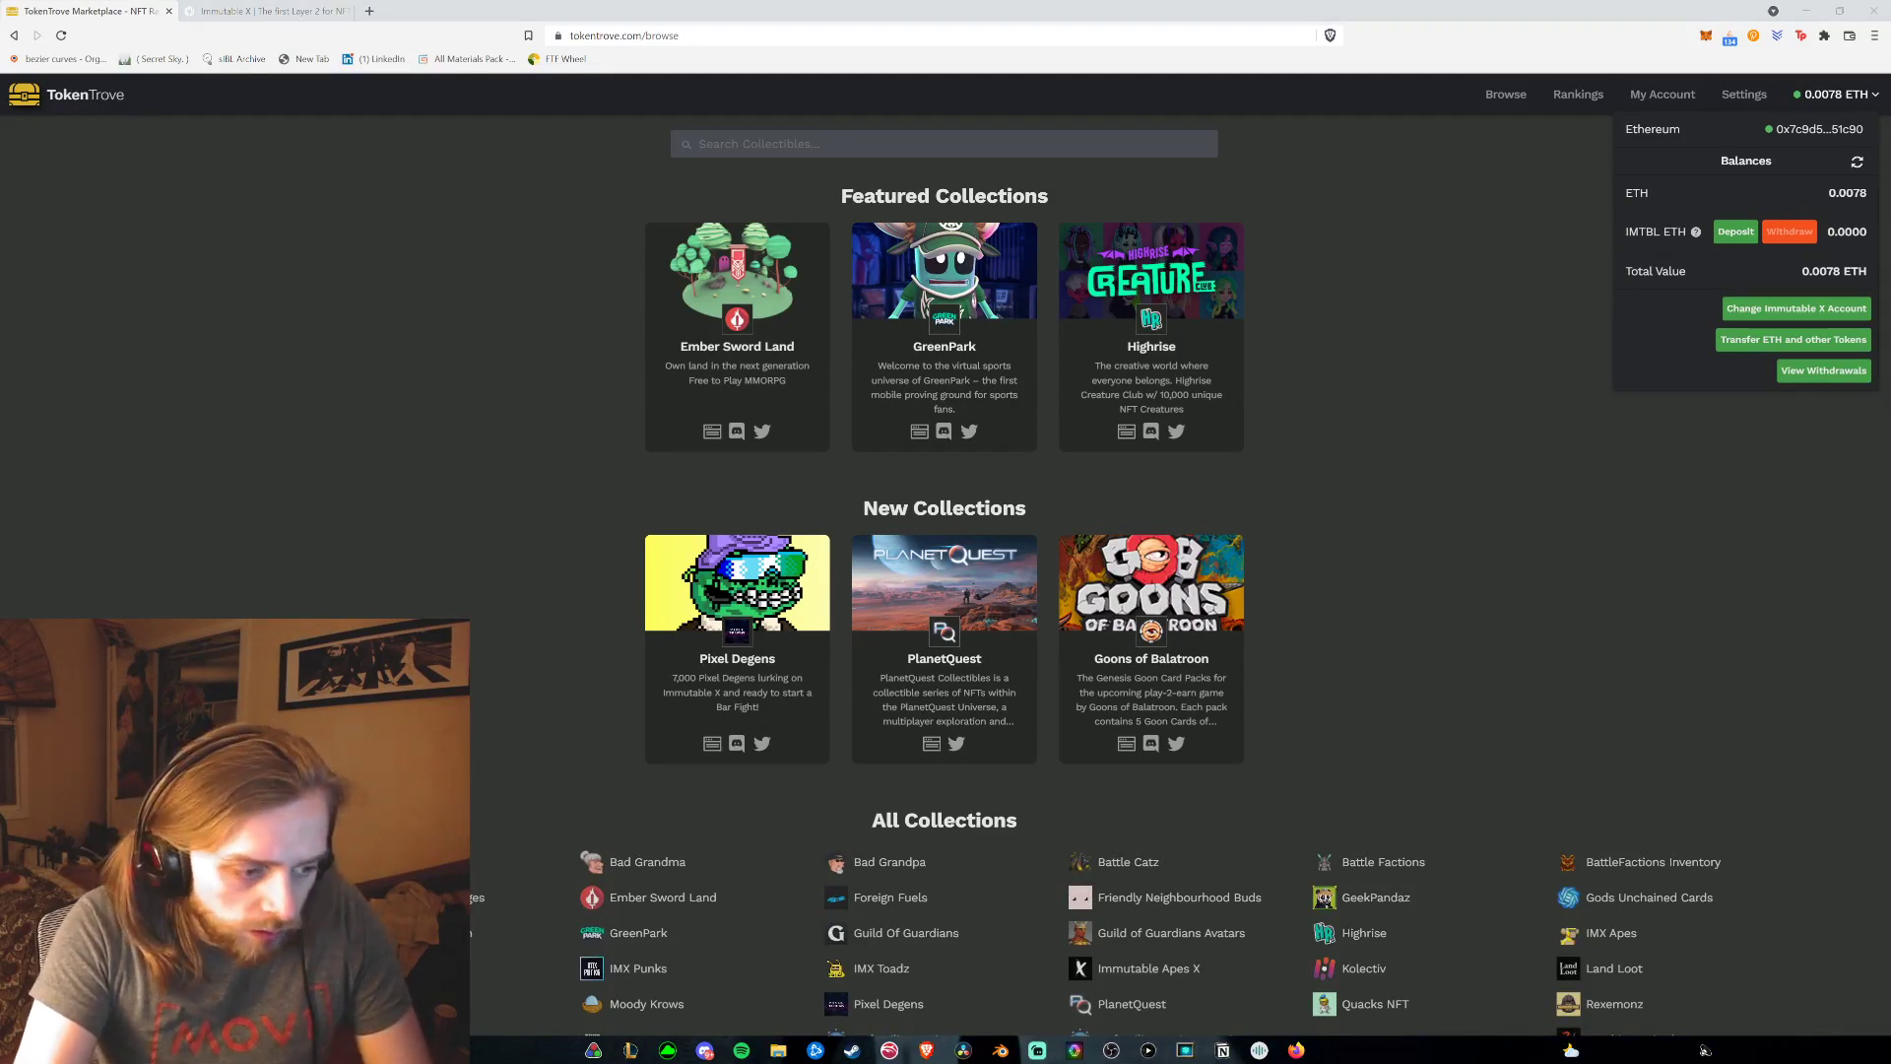
Search Windows for 'immutable' and launch the Immutable app.
key(super)
text(immutable)
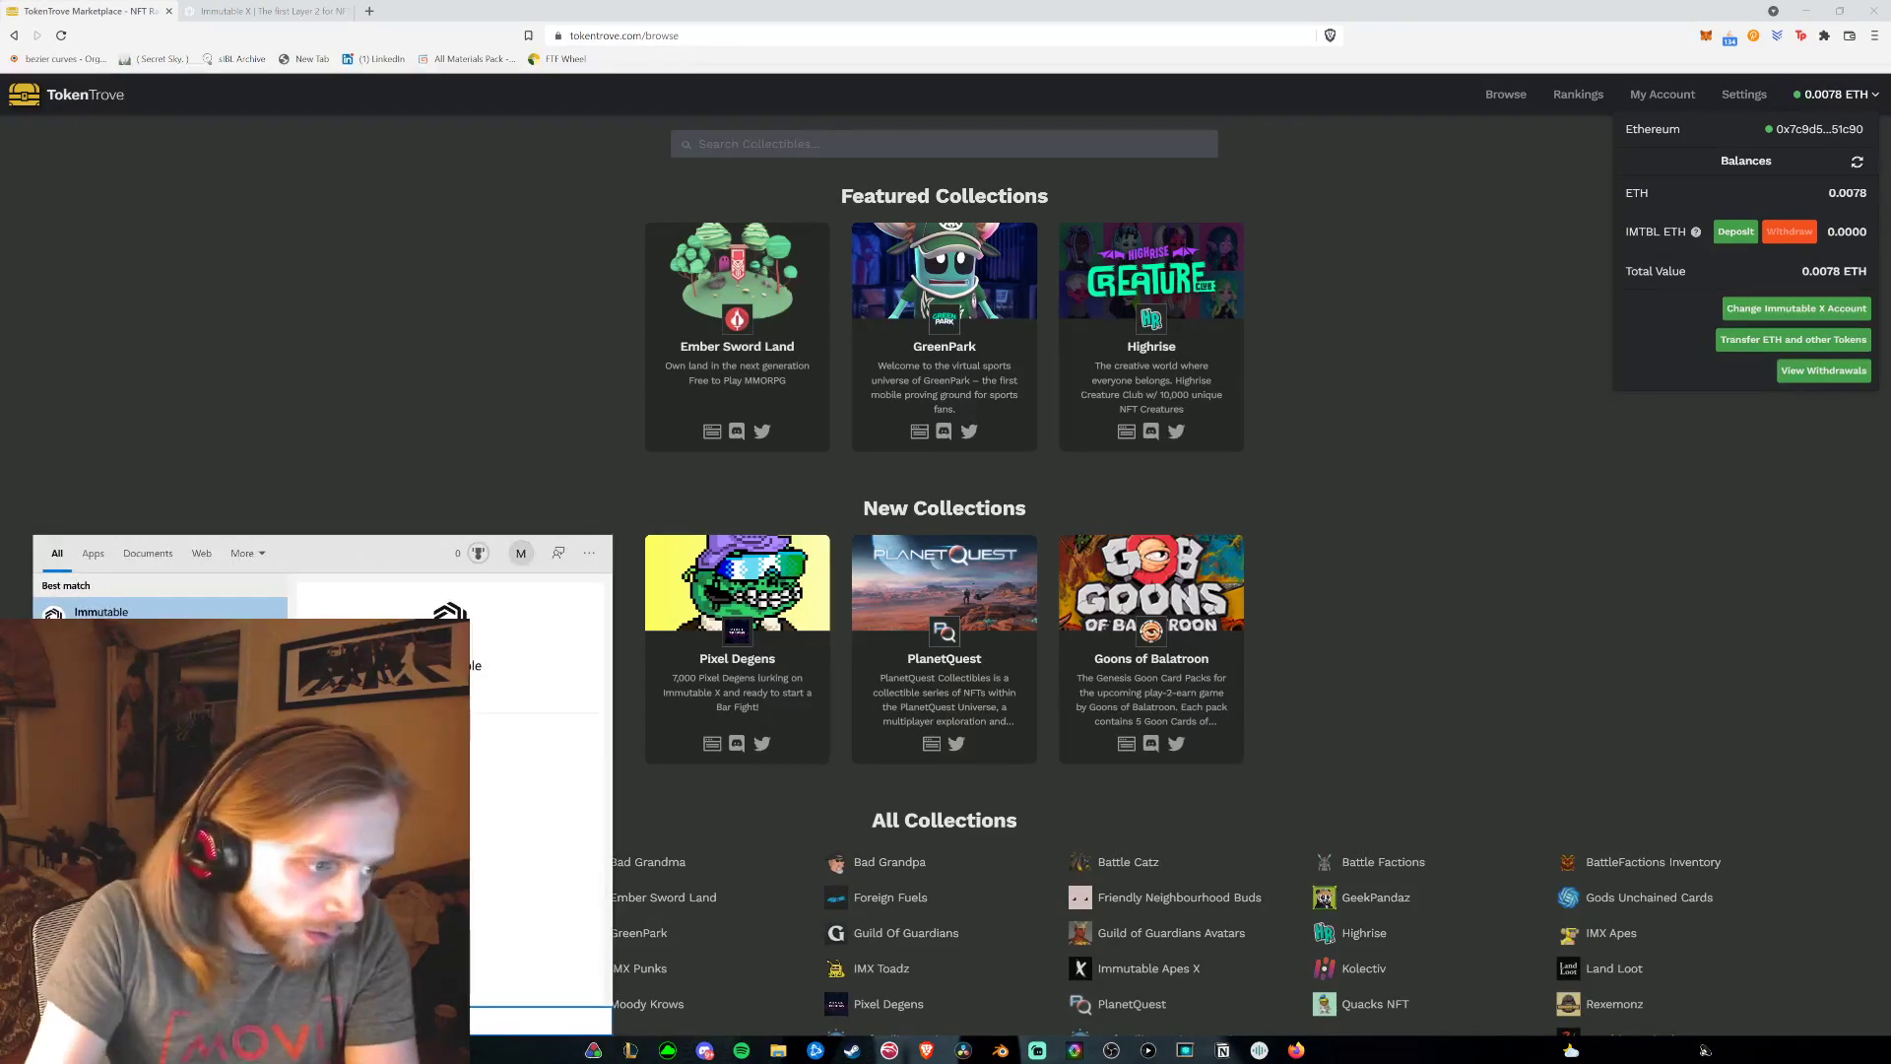
key(Return)
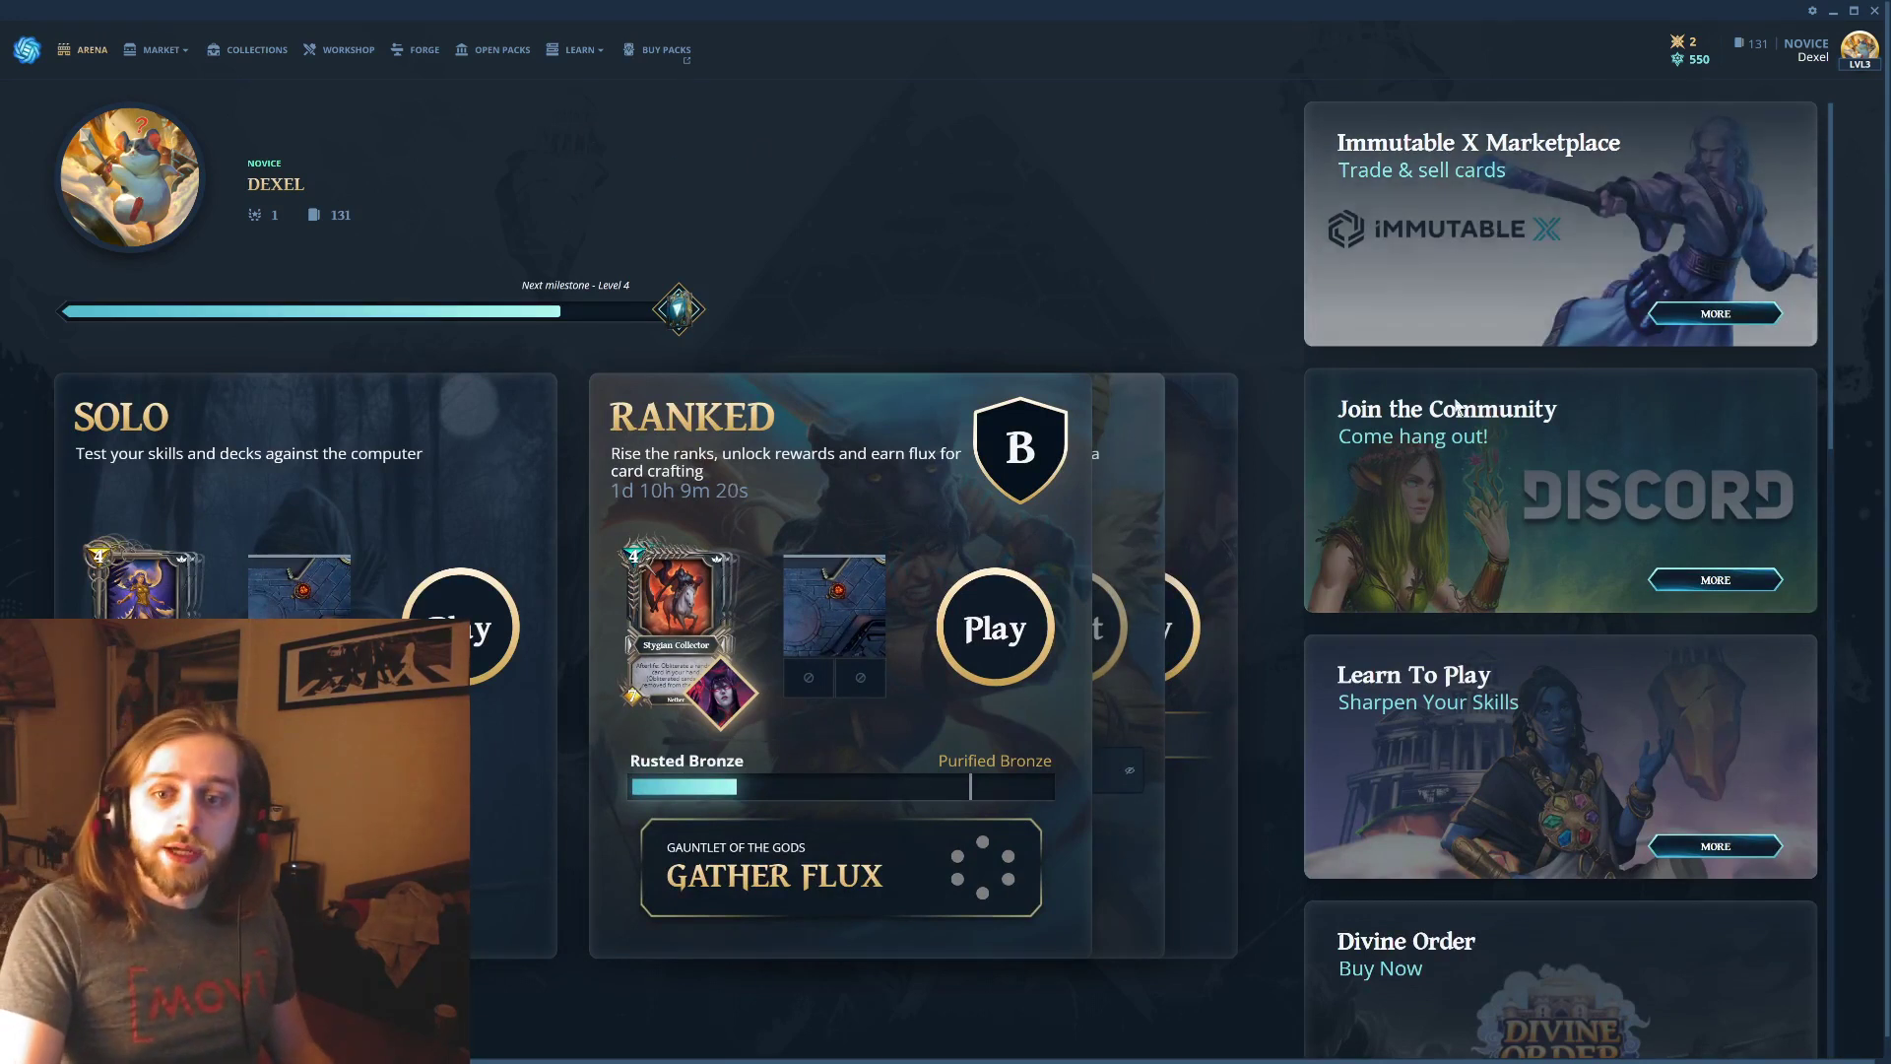
Scroll through the Arena news, then open the Collections page from the top navigation.
scroll(1461, 556, down, 4)
scroll(1415, 568, down, 10)
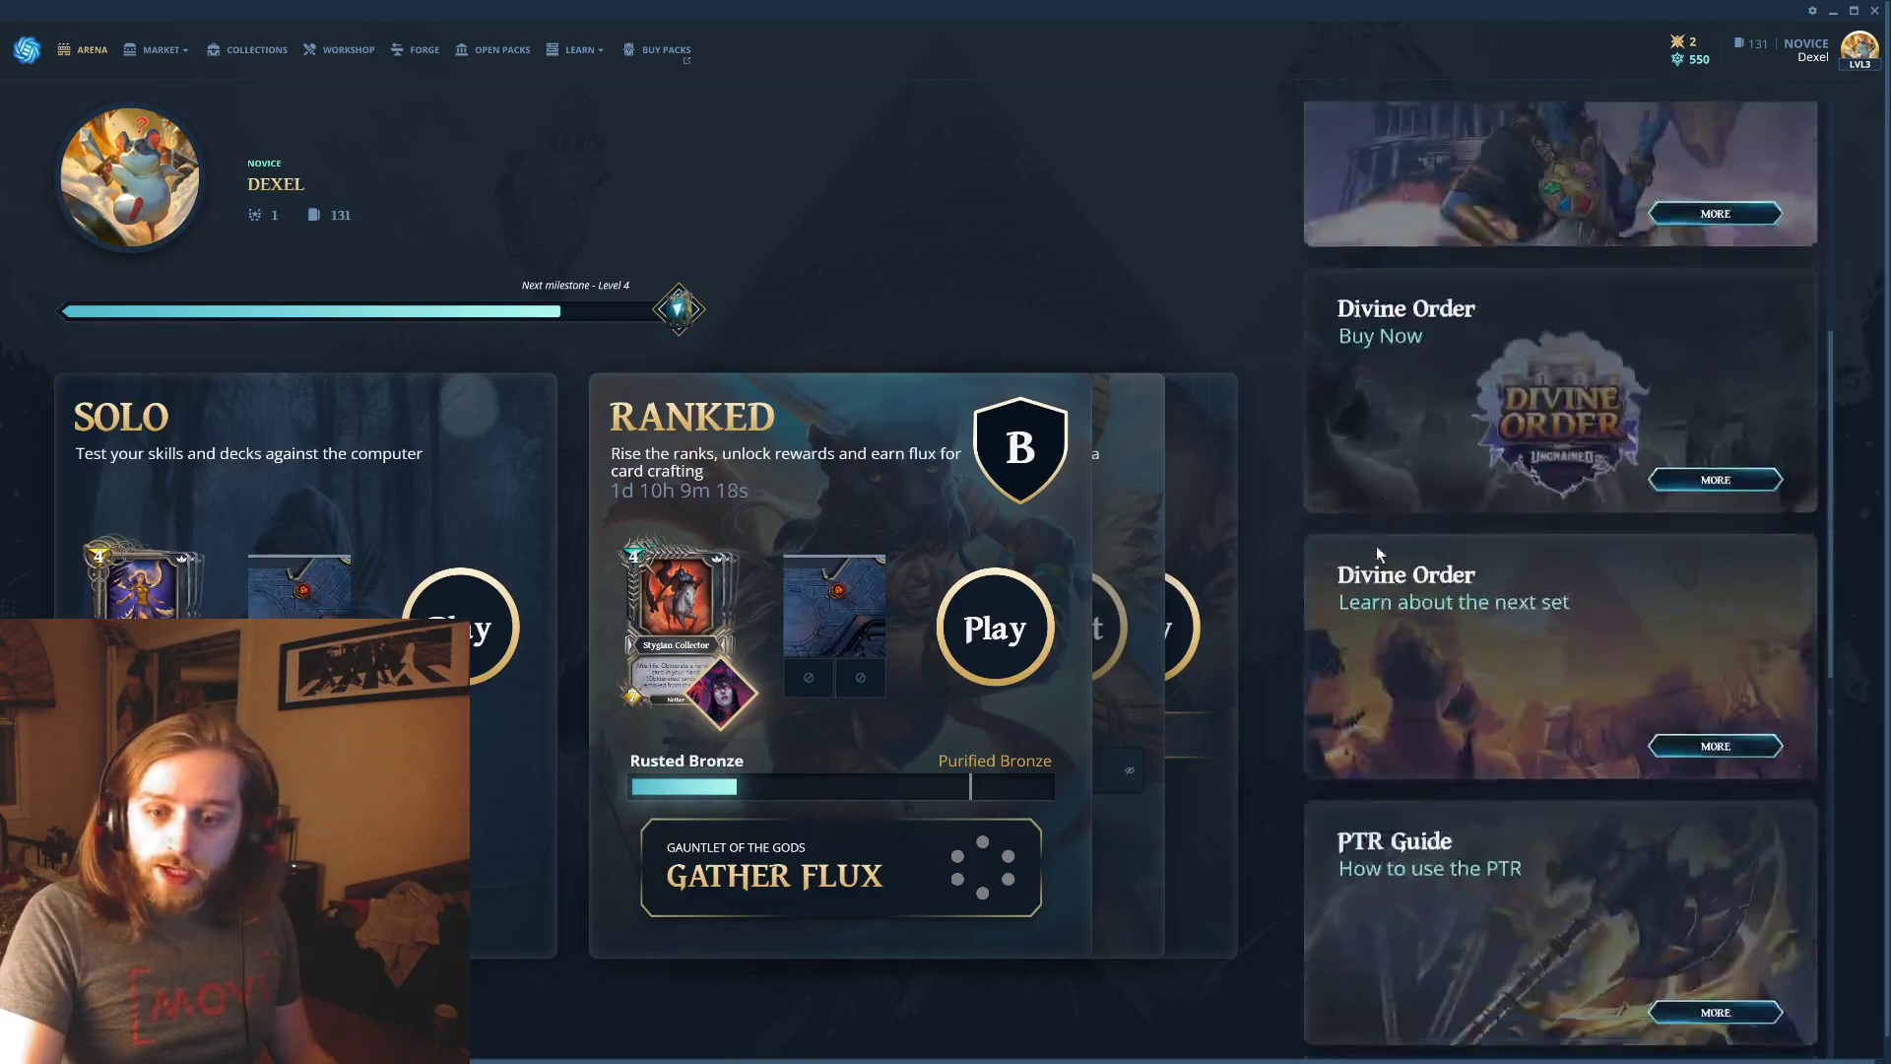
scroll(1292, 507, down, 1)
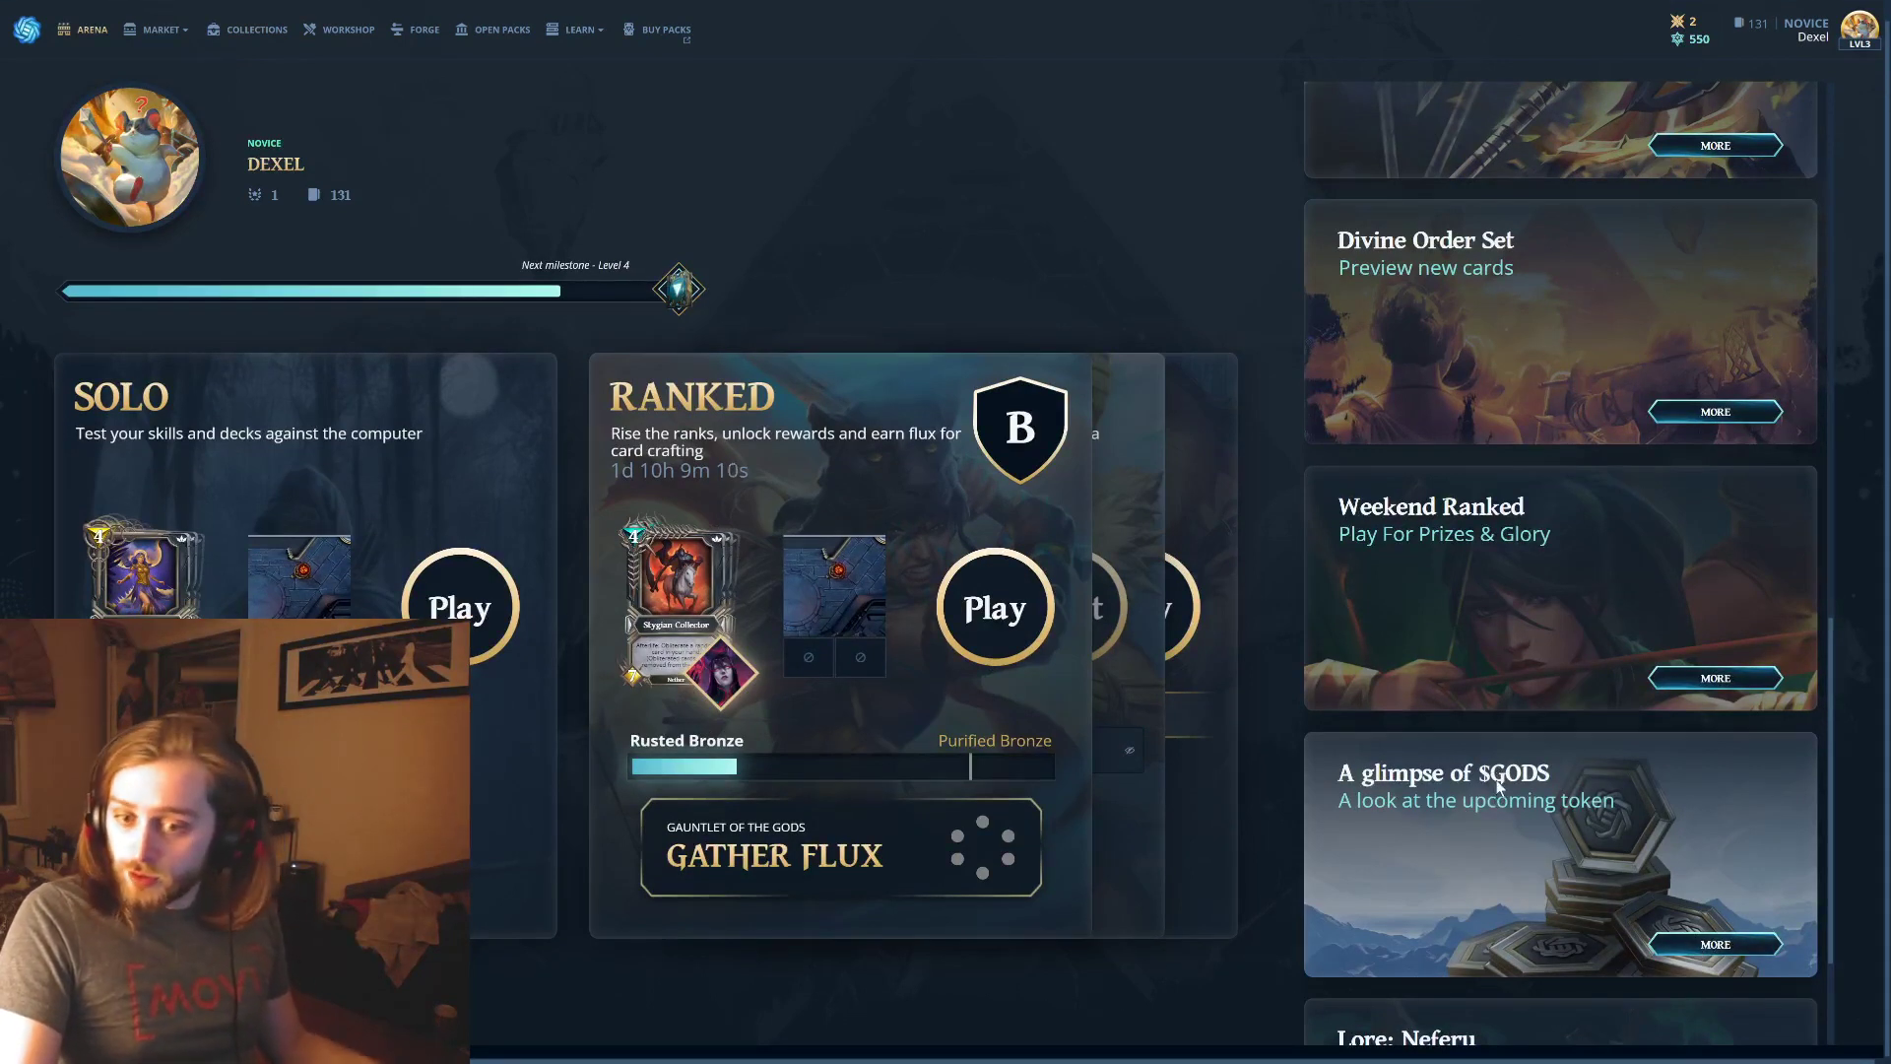
scroll(1538, 878, down, 2)
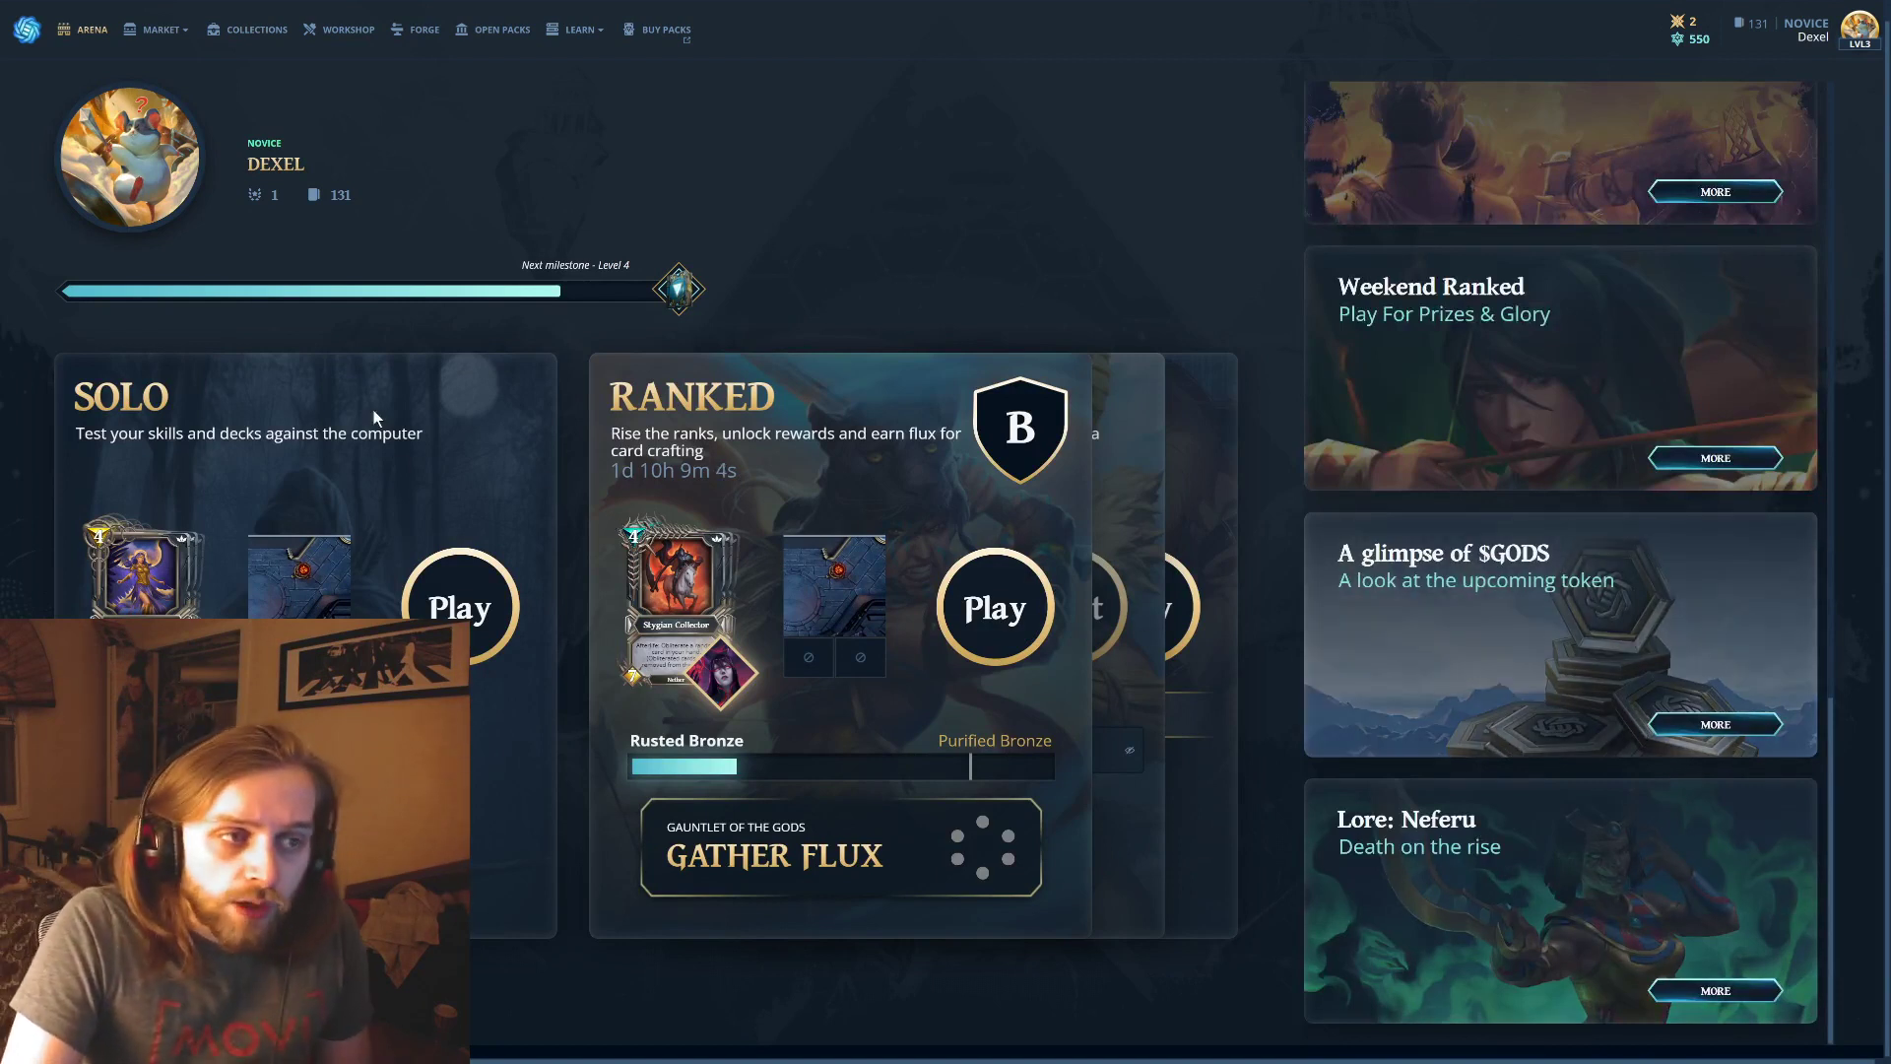
click(145, 37)
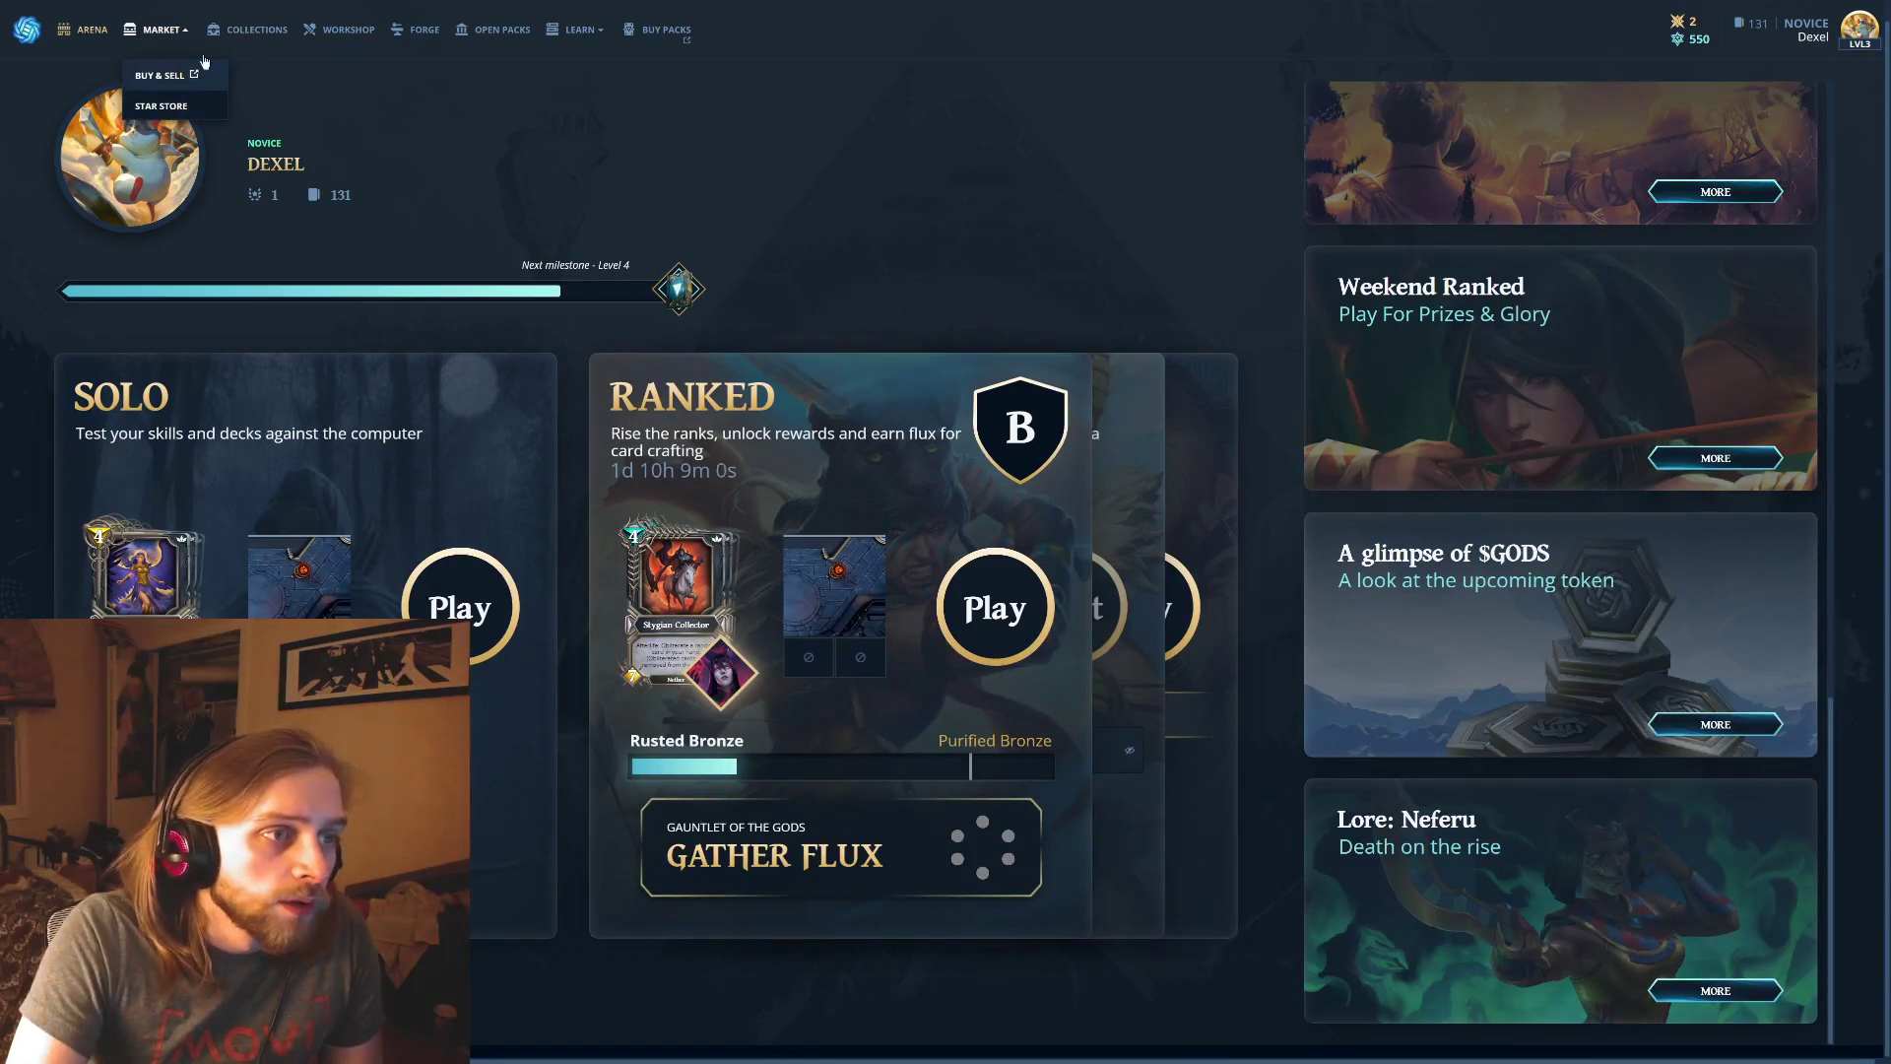
click(235, 35)
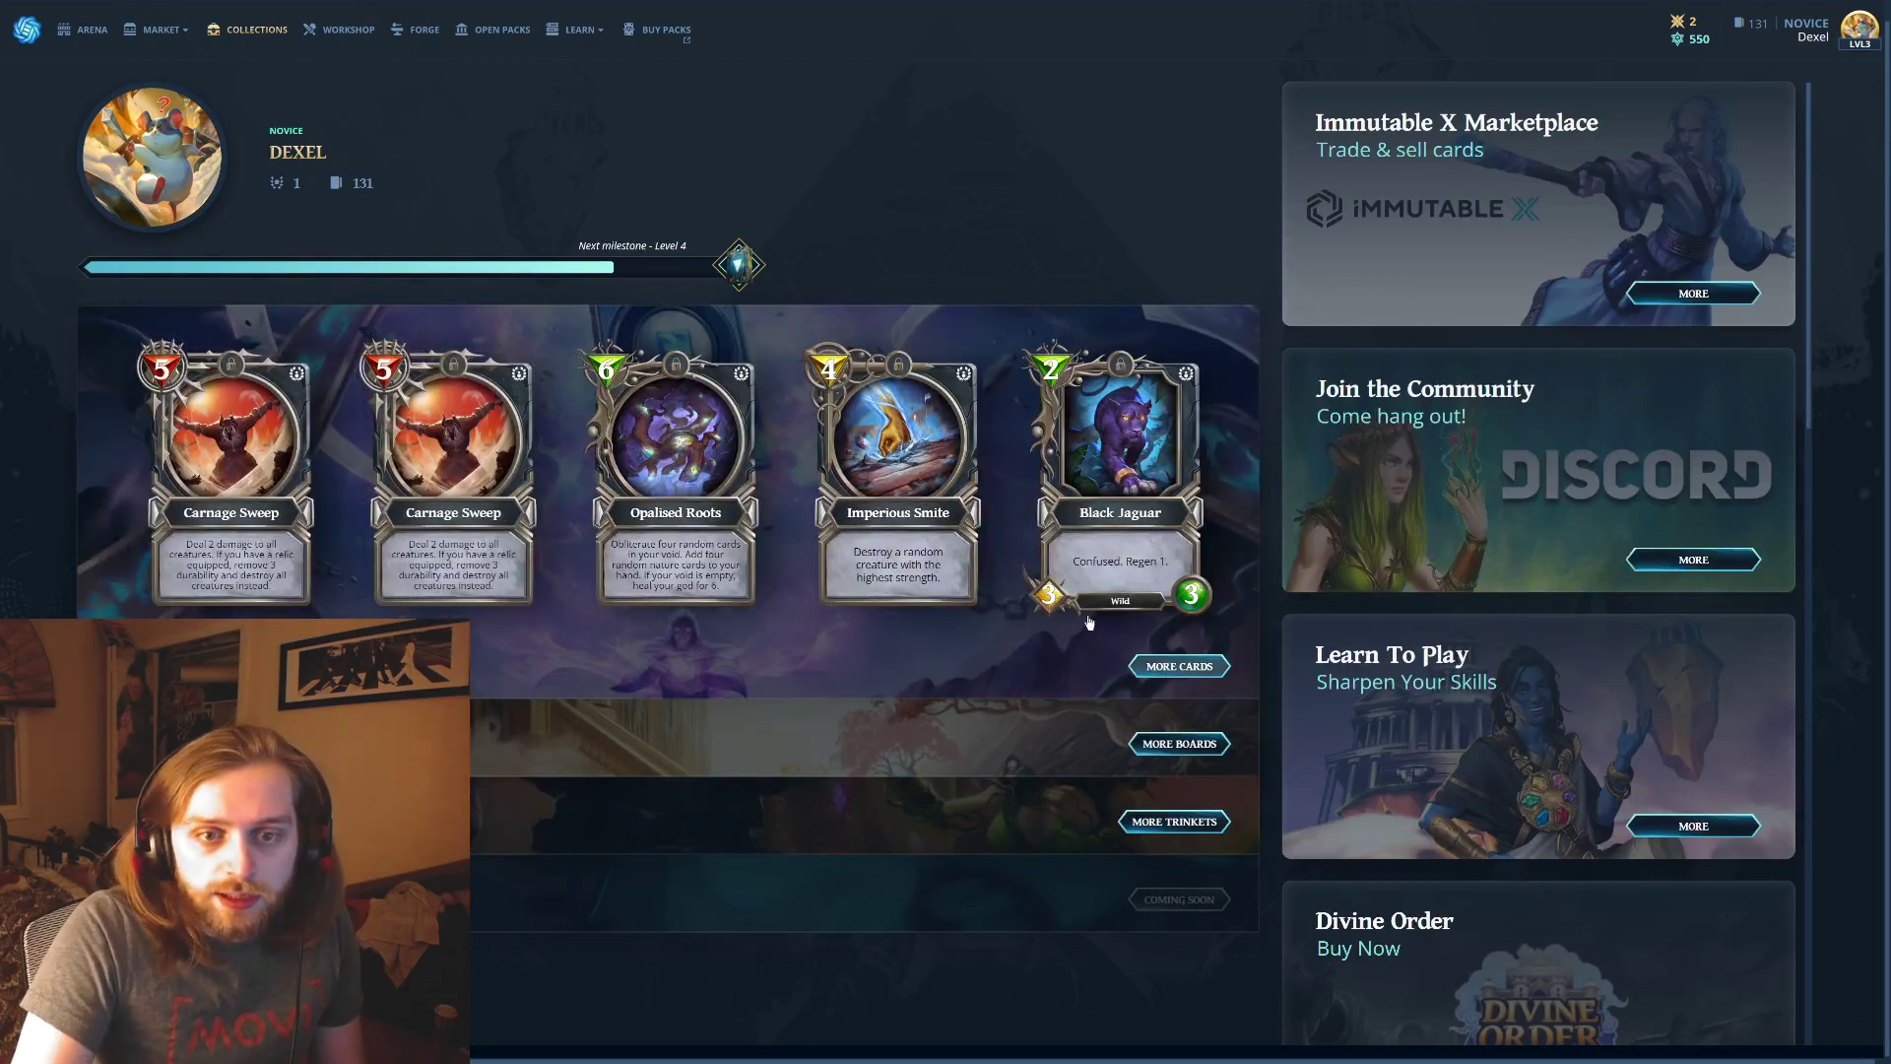
Show the full card collection, filtered first to items in escrow, then to owned cards.
click(681, 307)
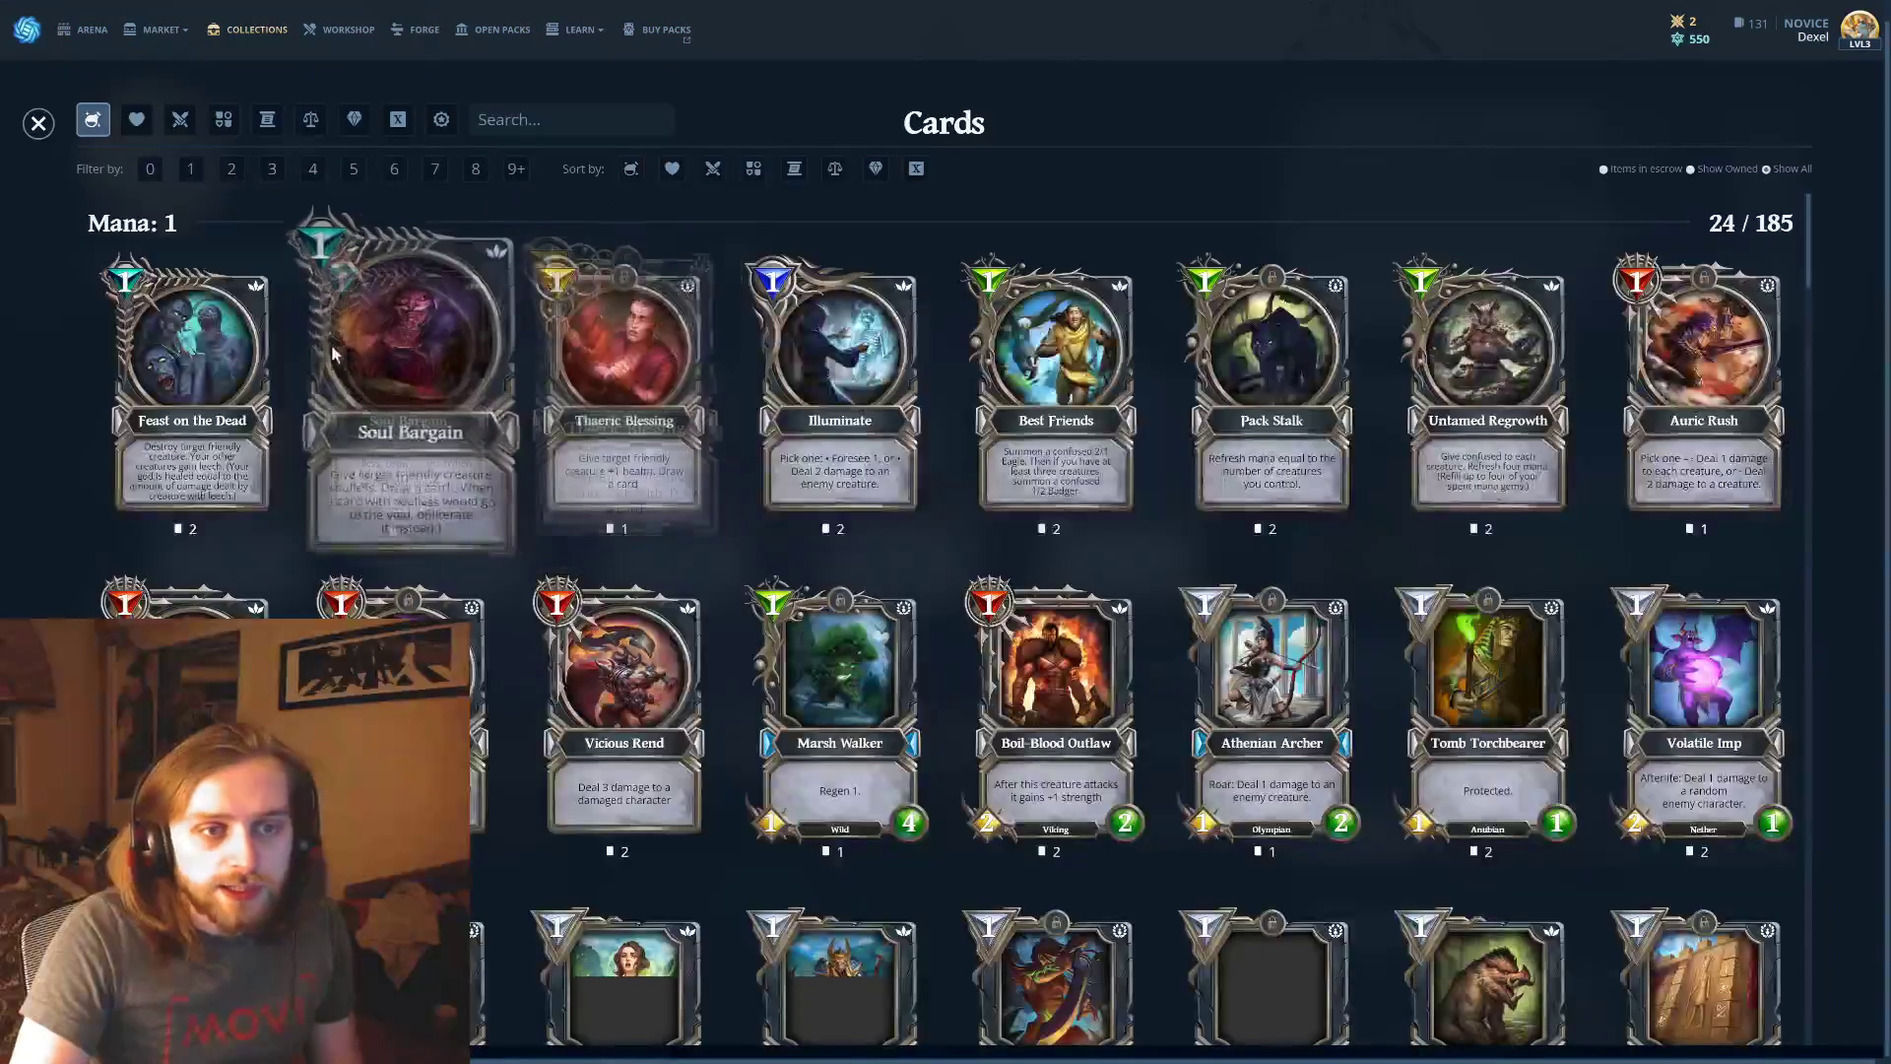
click(1610, 170)
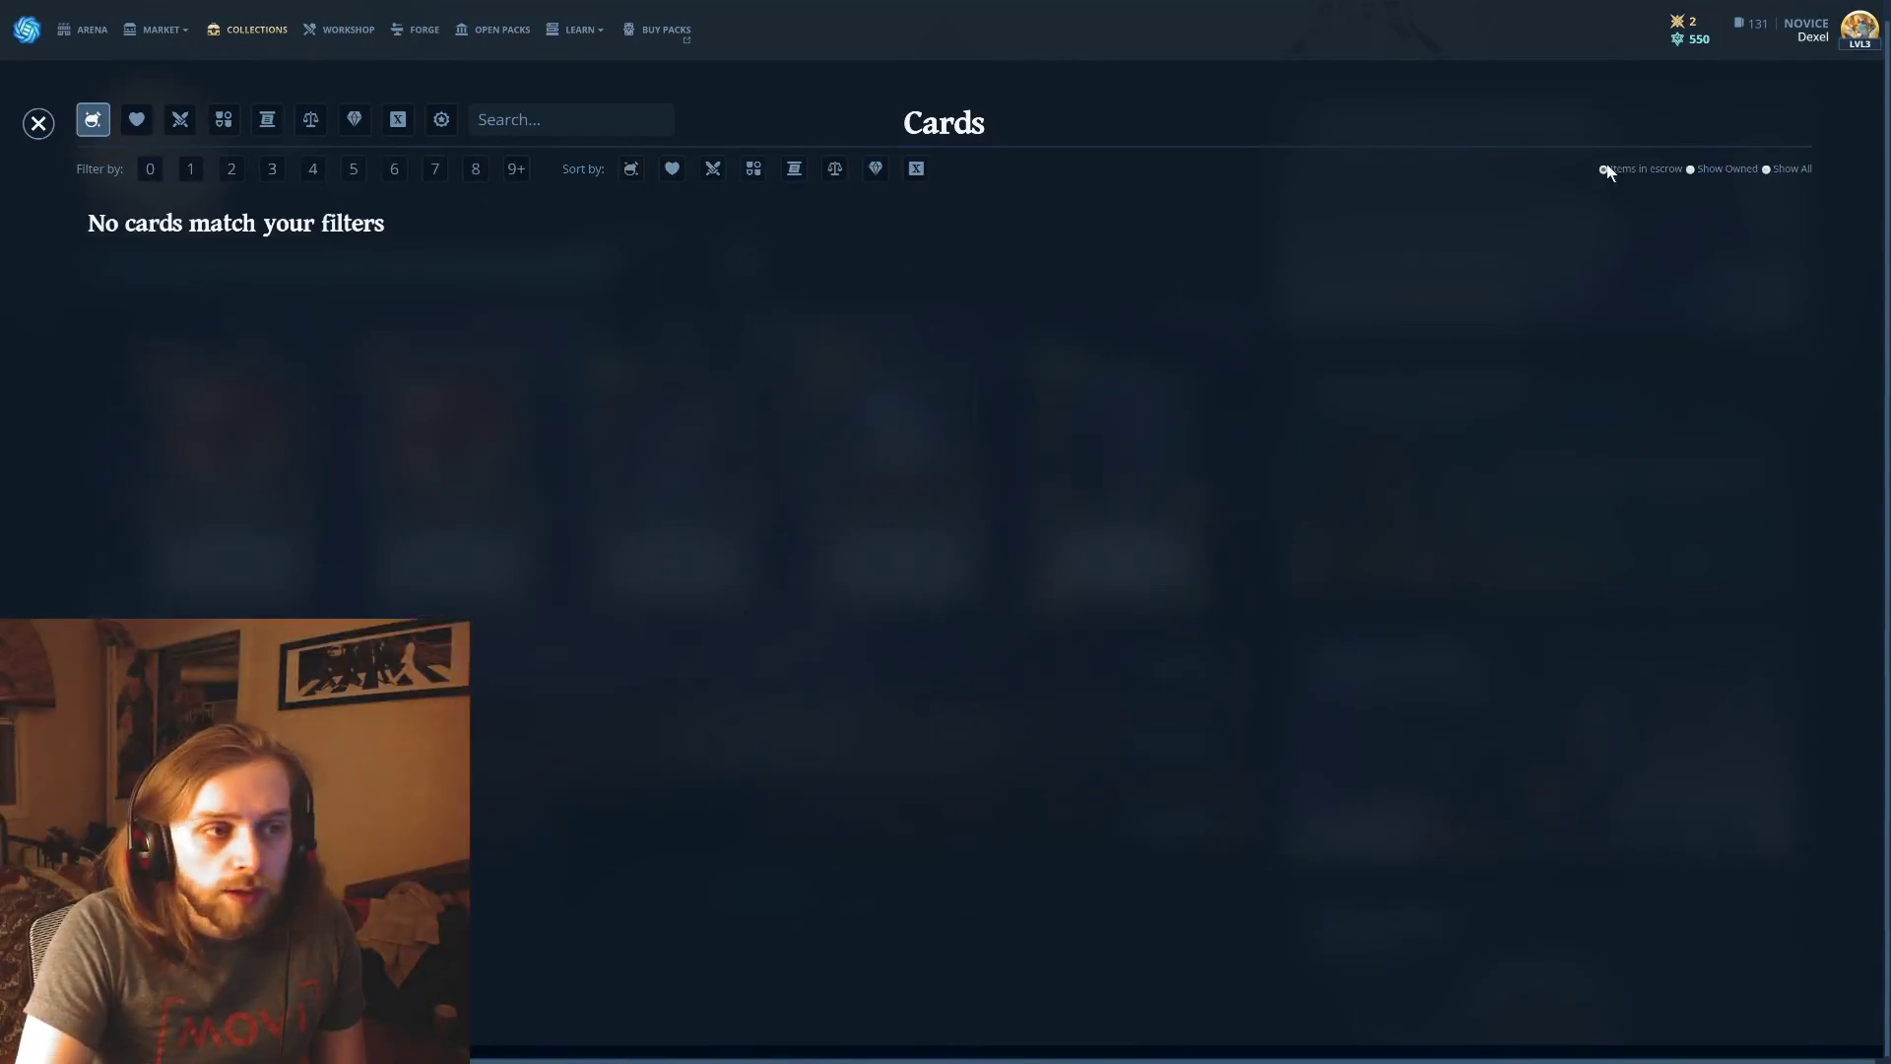
click(1691, 170)
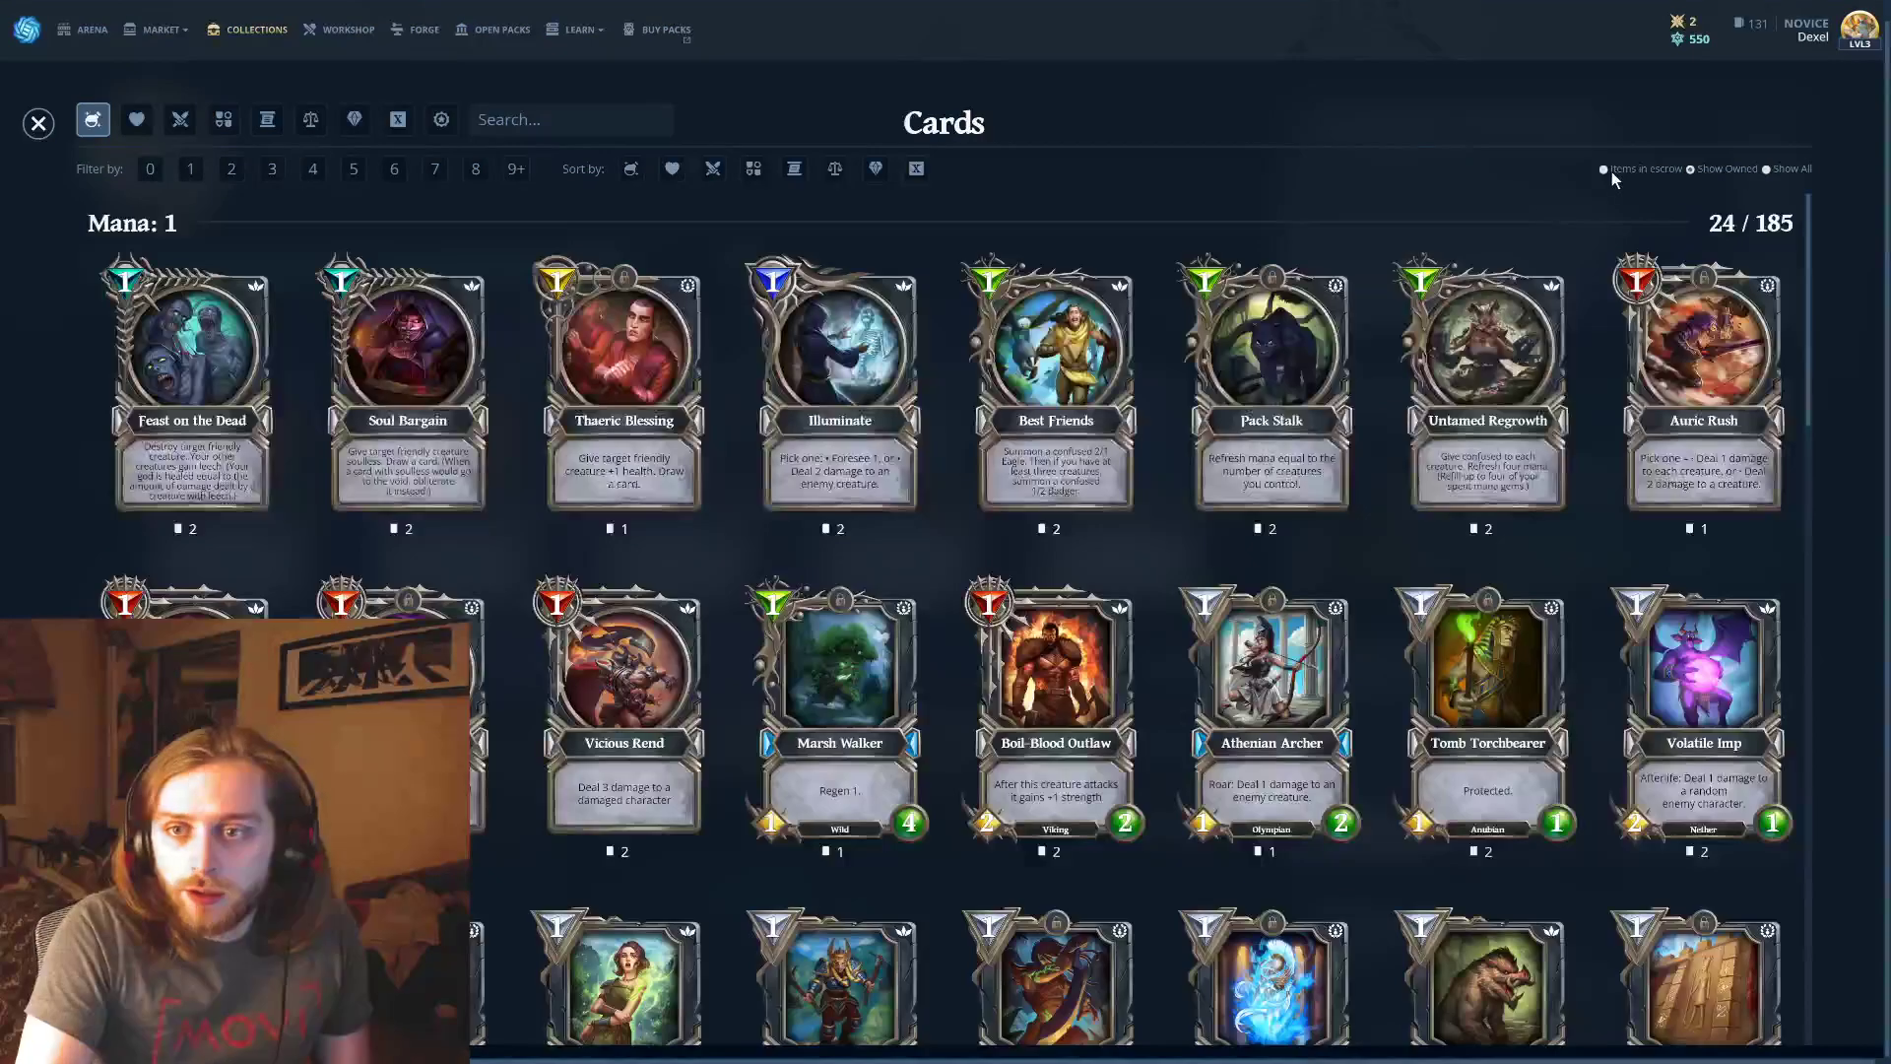
Scroll through the owned cards grid and go to the Forge page.
mouse_move(382, 406)
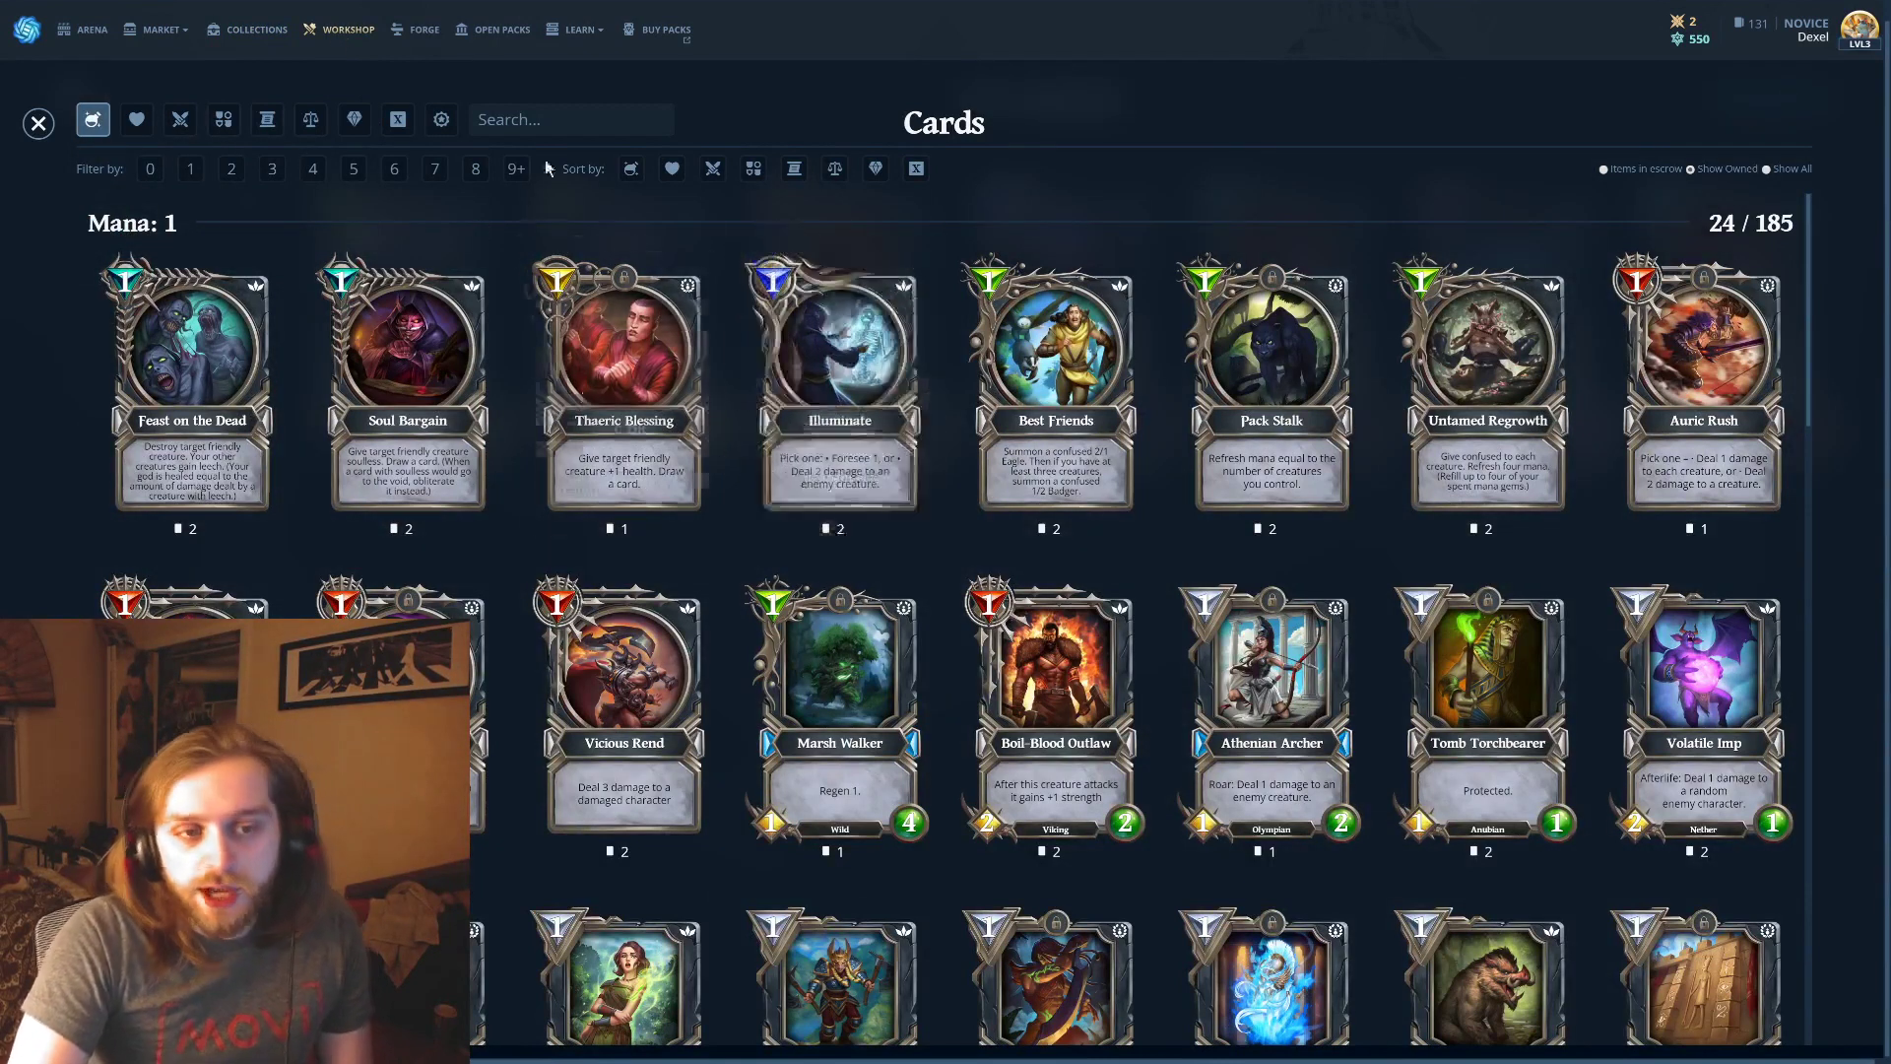
mouse_move(636, 503)
scroll(749, 709, down, 5)
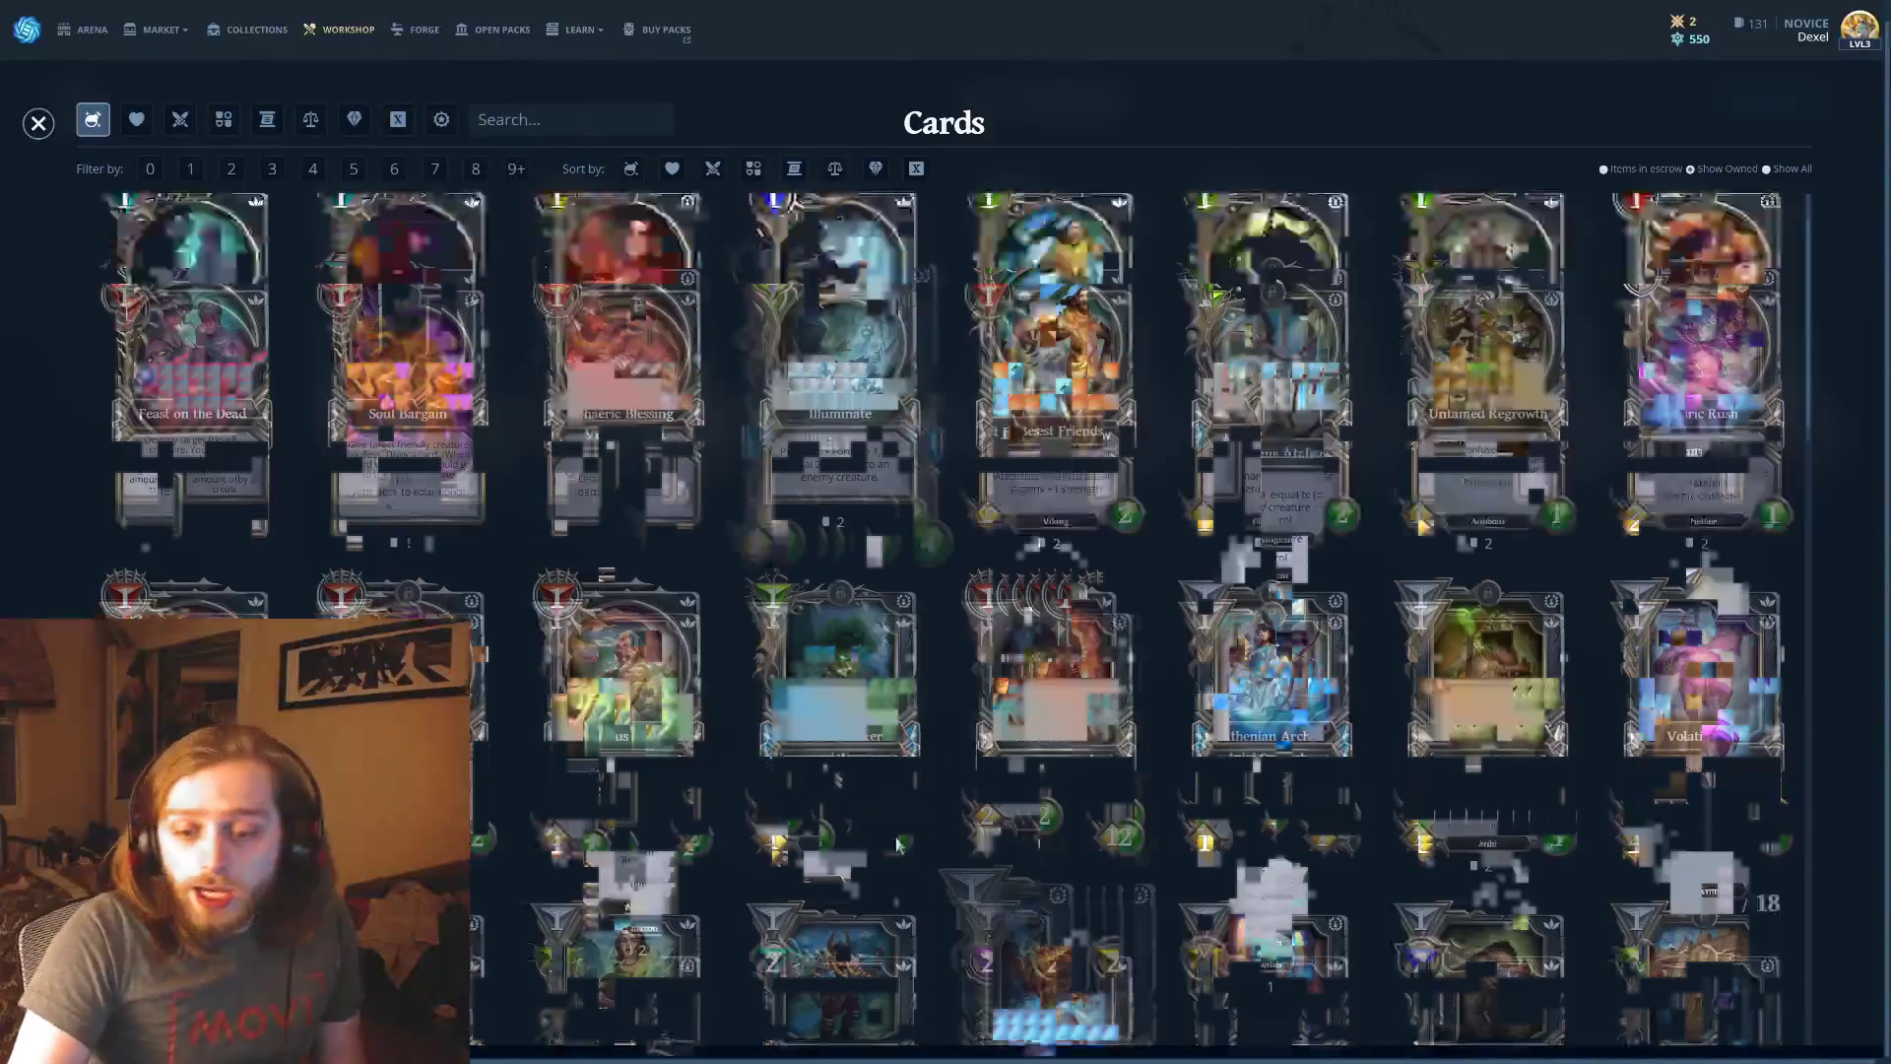
mouse_move(849, 904)
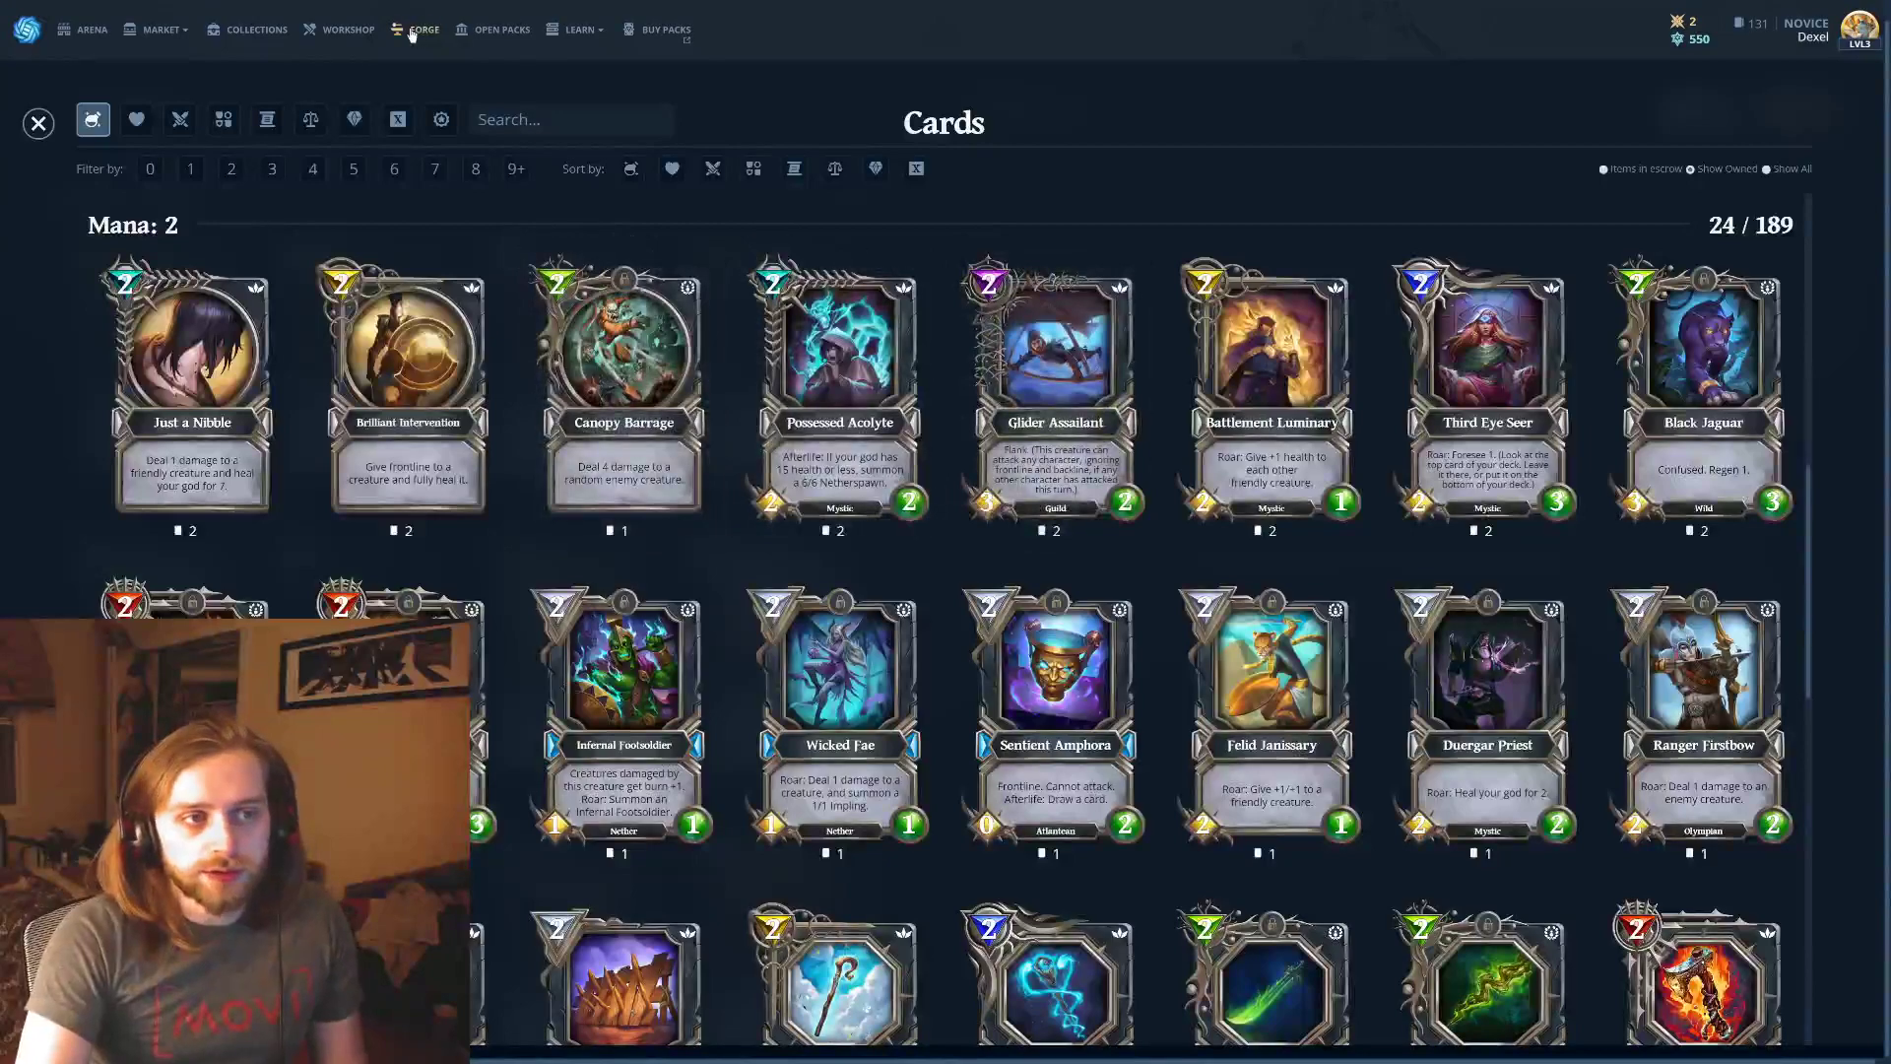
scroll(945, 591, up, 10)
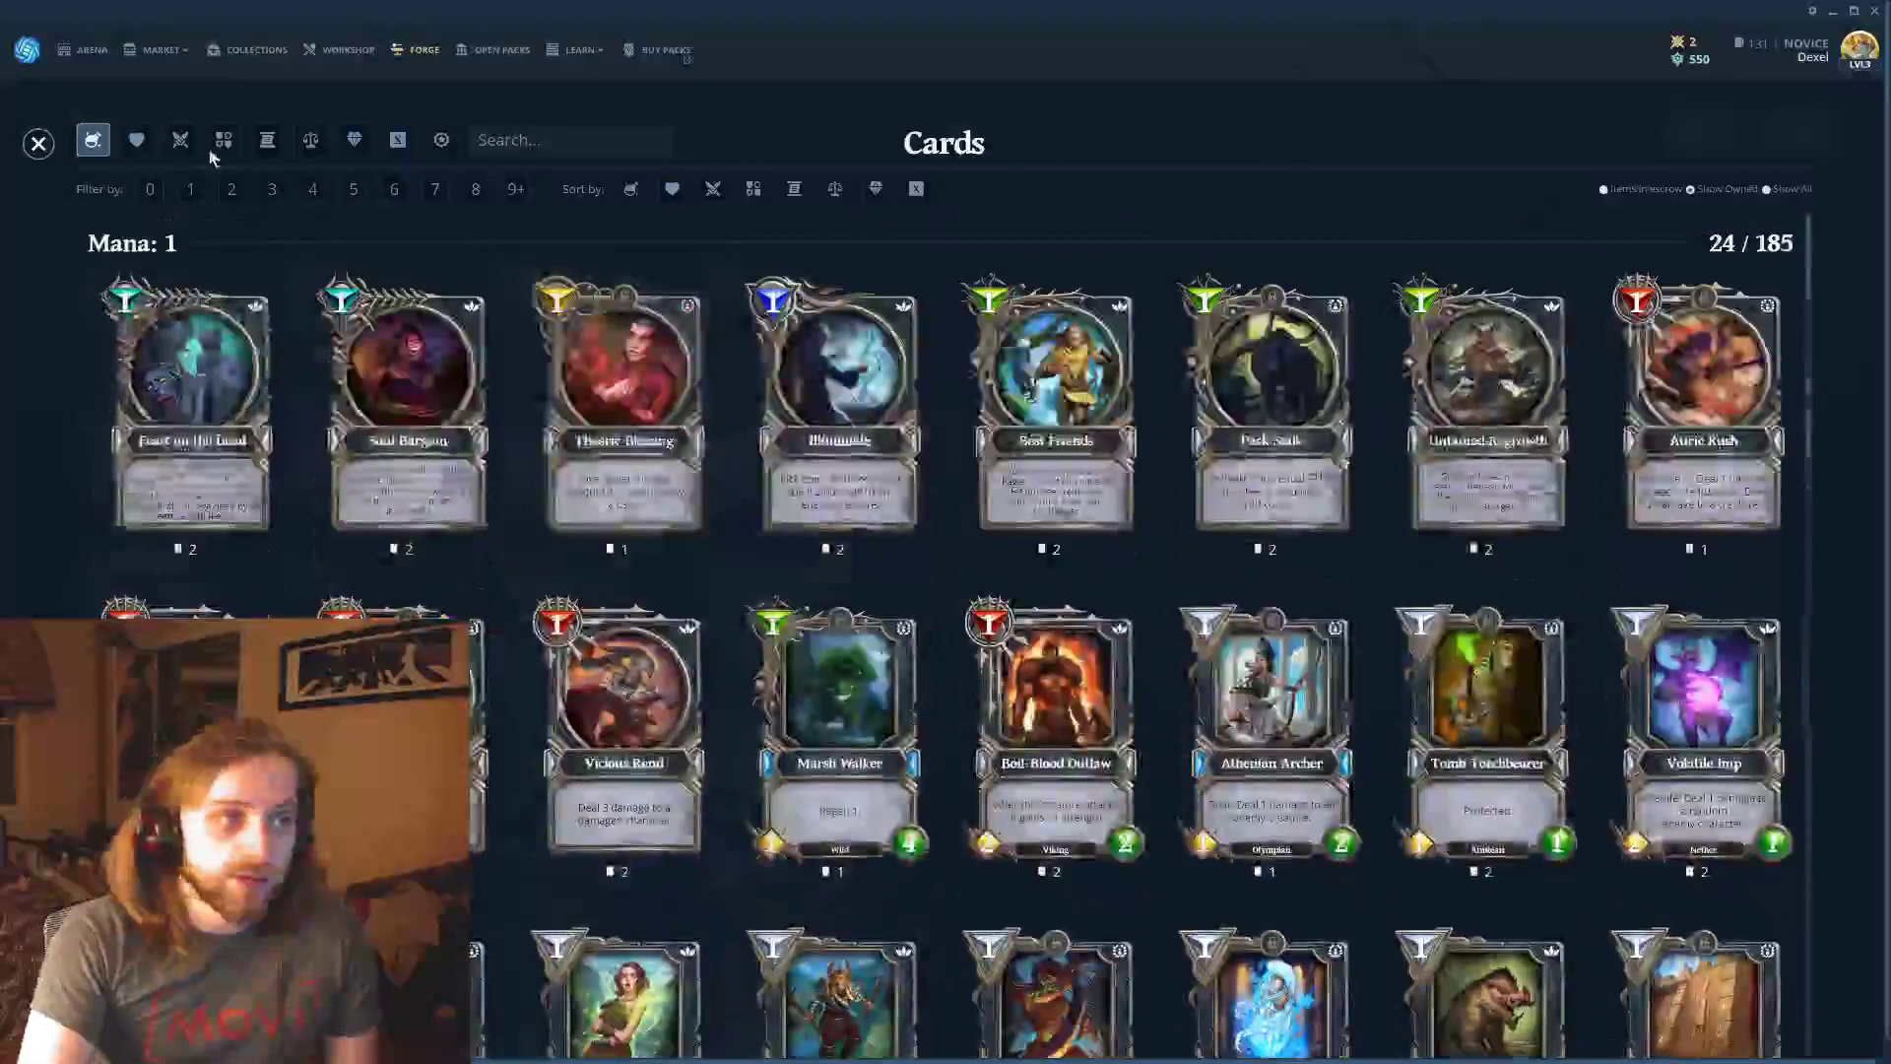
click(39, 143)
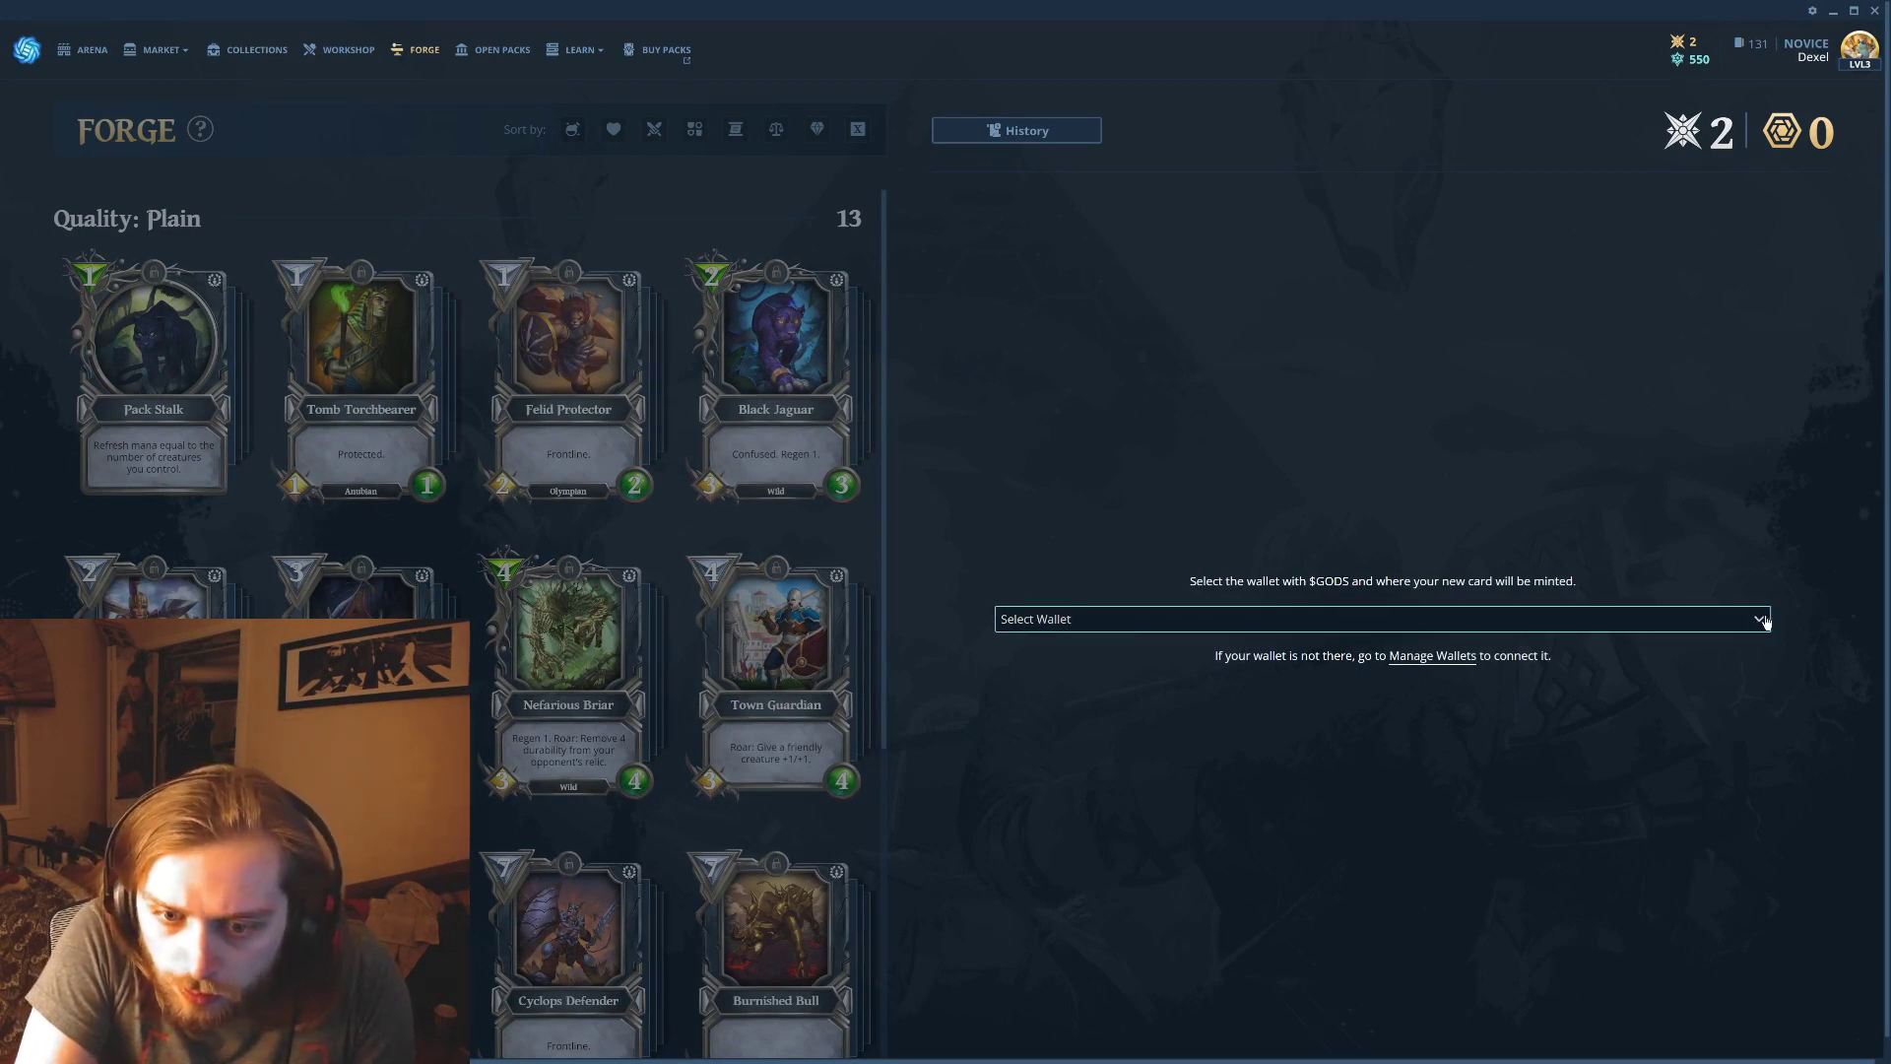
Open Gods Unchained's wallet management, then return to the TokenTrove marketplace browser tab.
click(1443, 660)
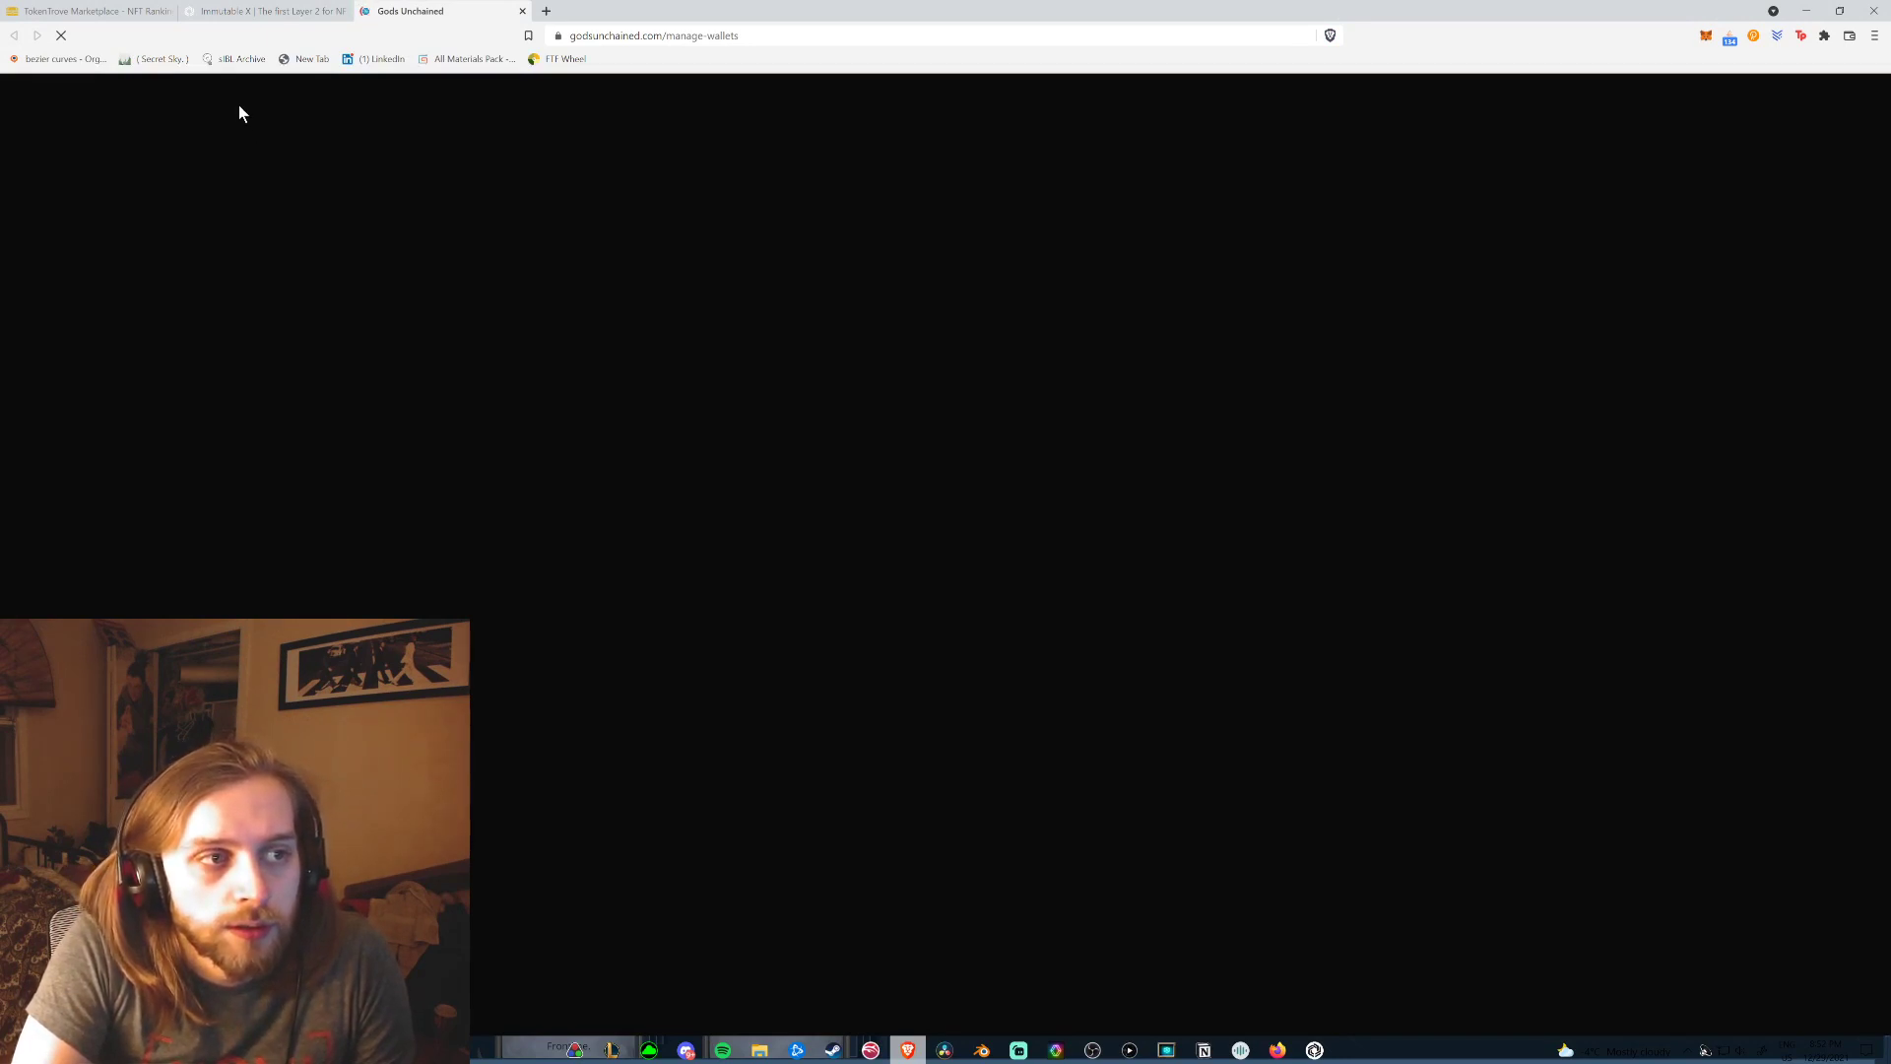
click(243, 8)
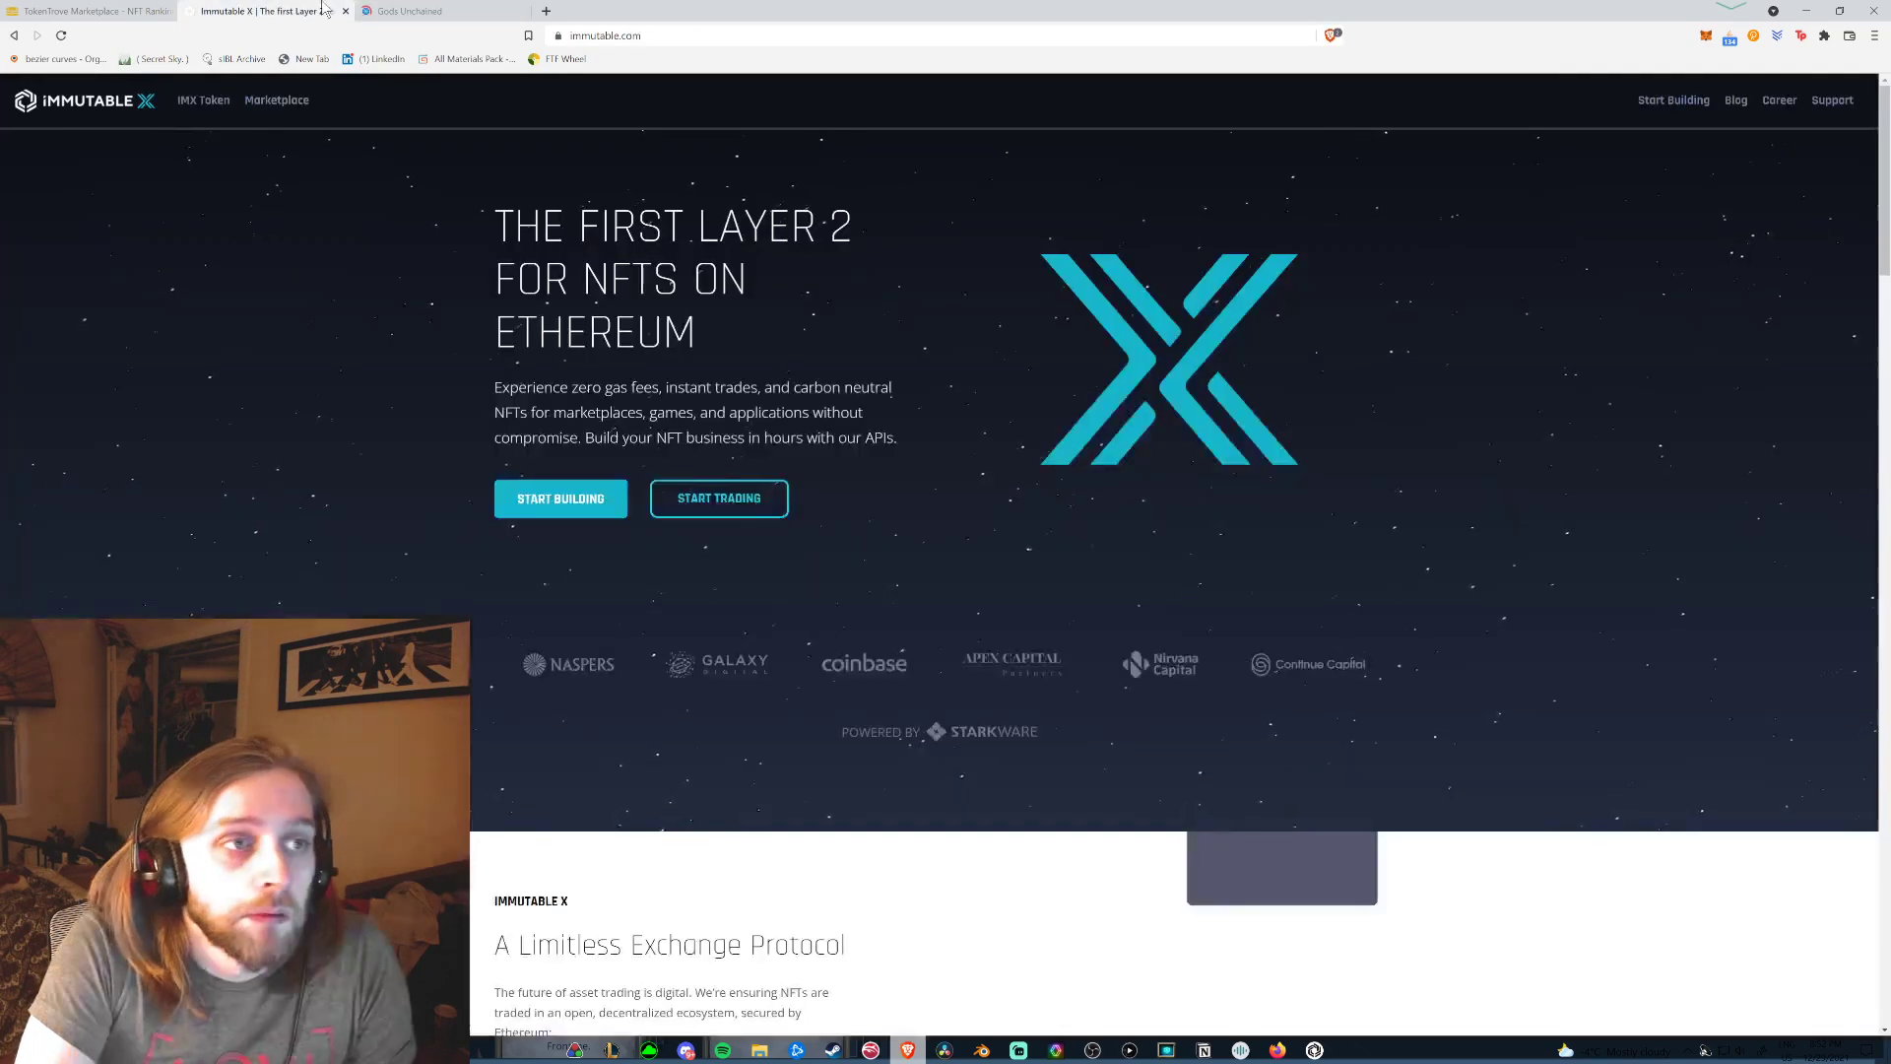
click(374, 10)
click(320, 10)
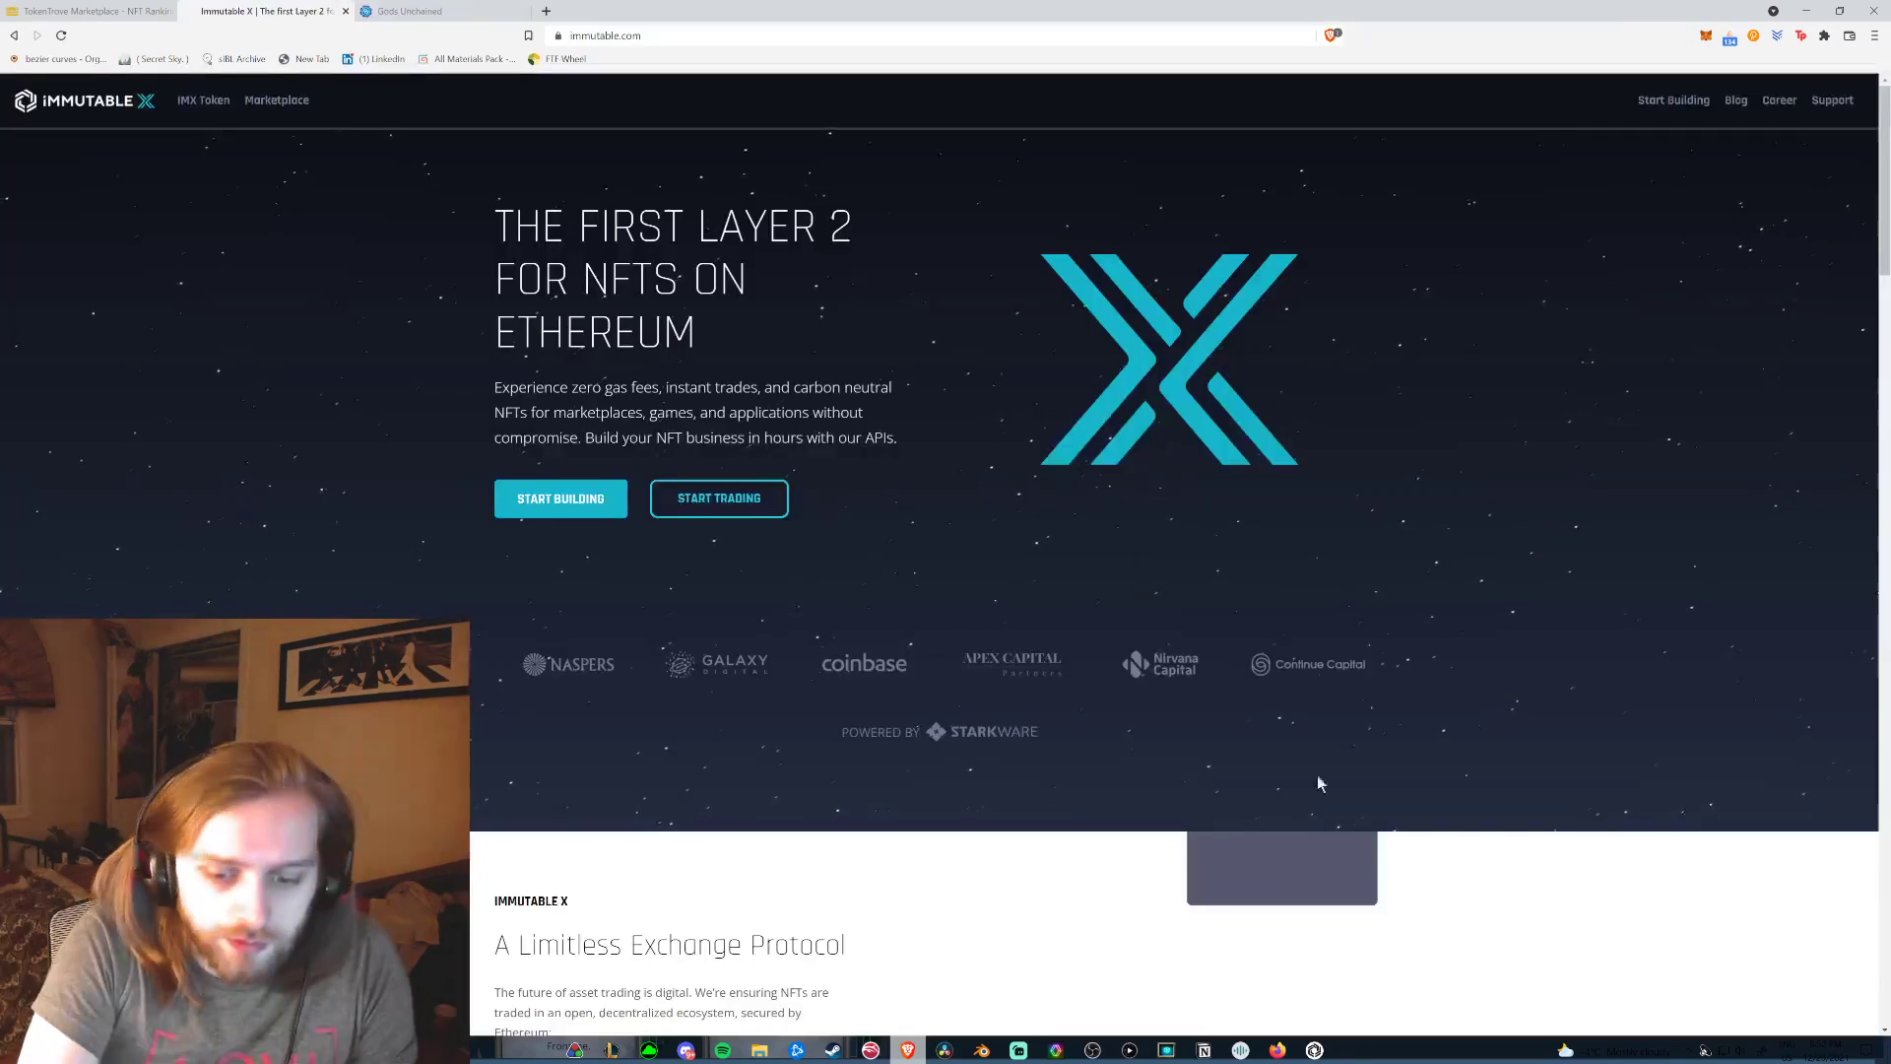
click(162, 11)
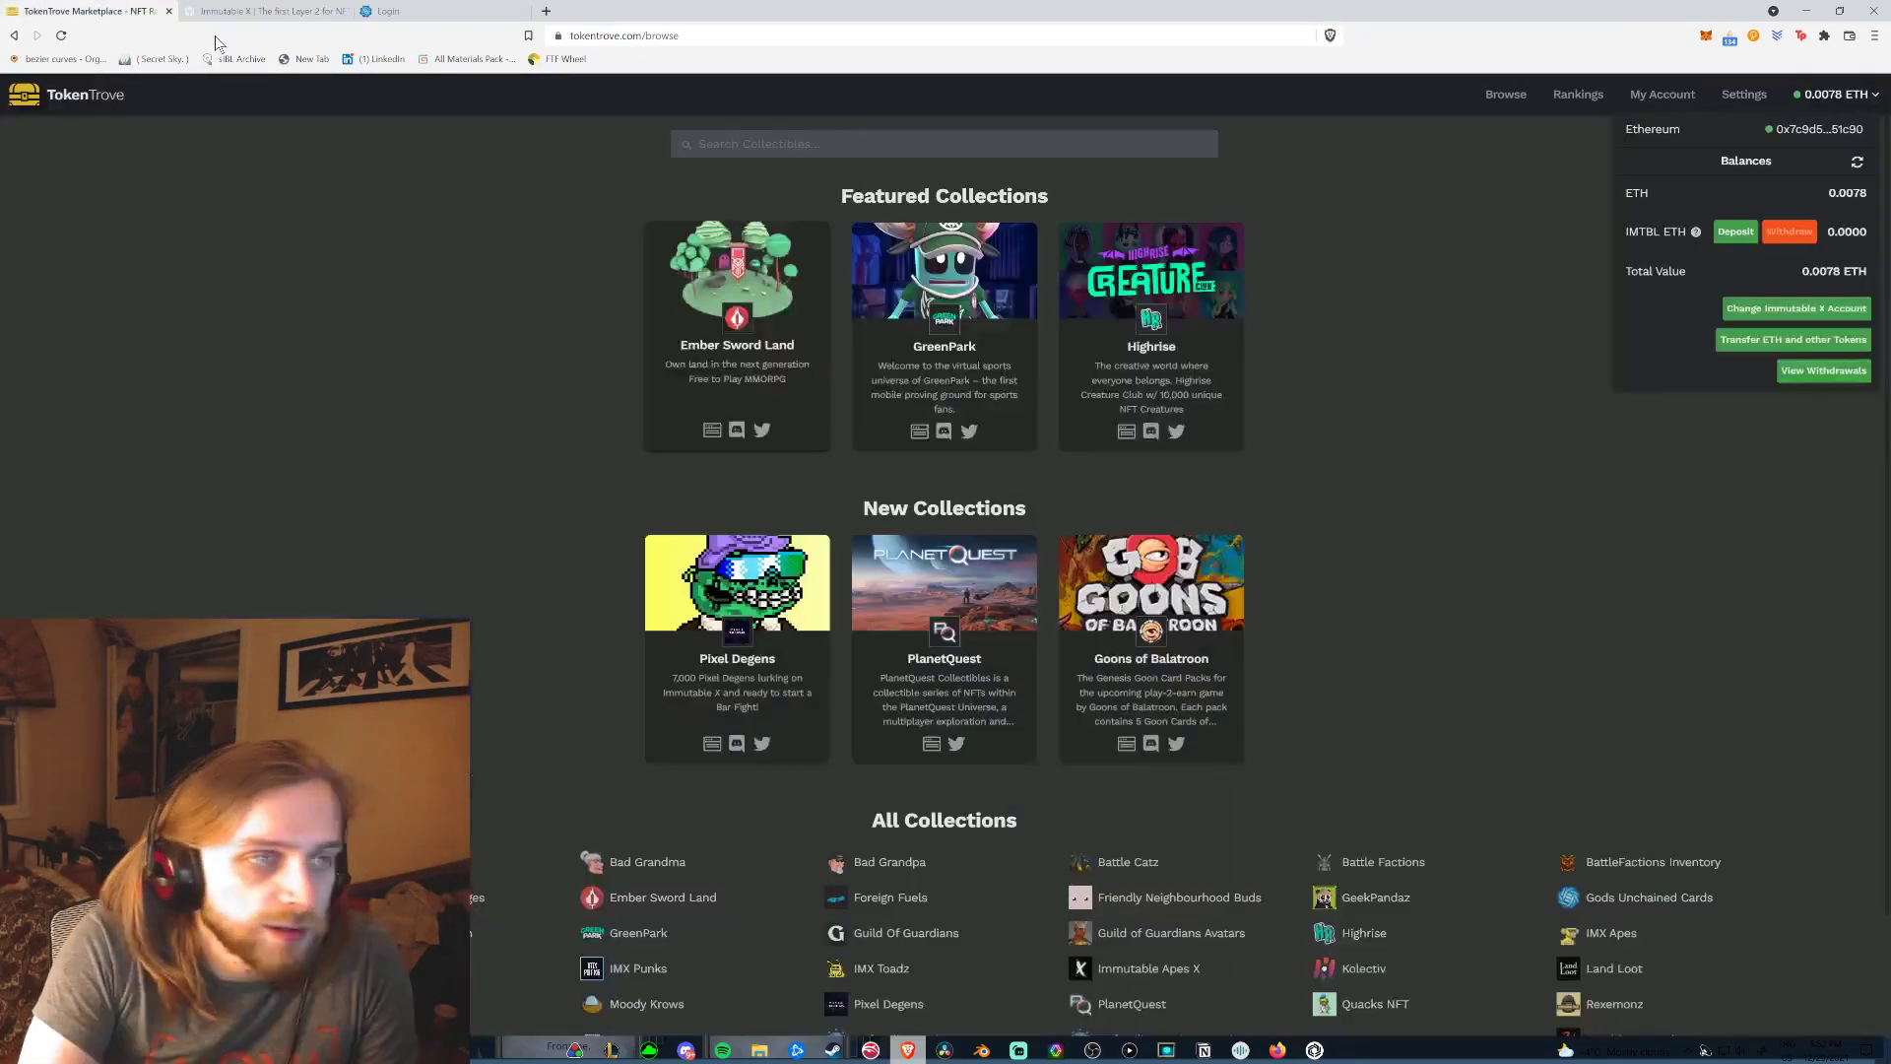
Refresh the wallet balances to 0.0300 IMTBL ETH and close the Immutable X window.
click(1857, 162)
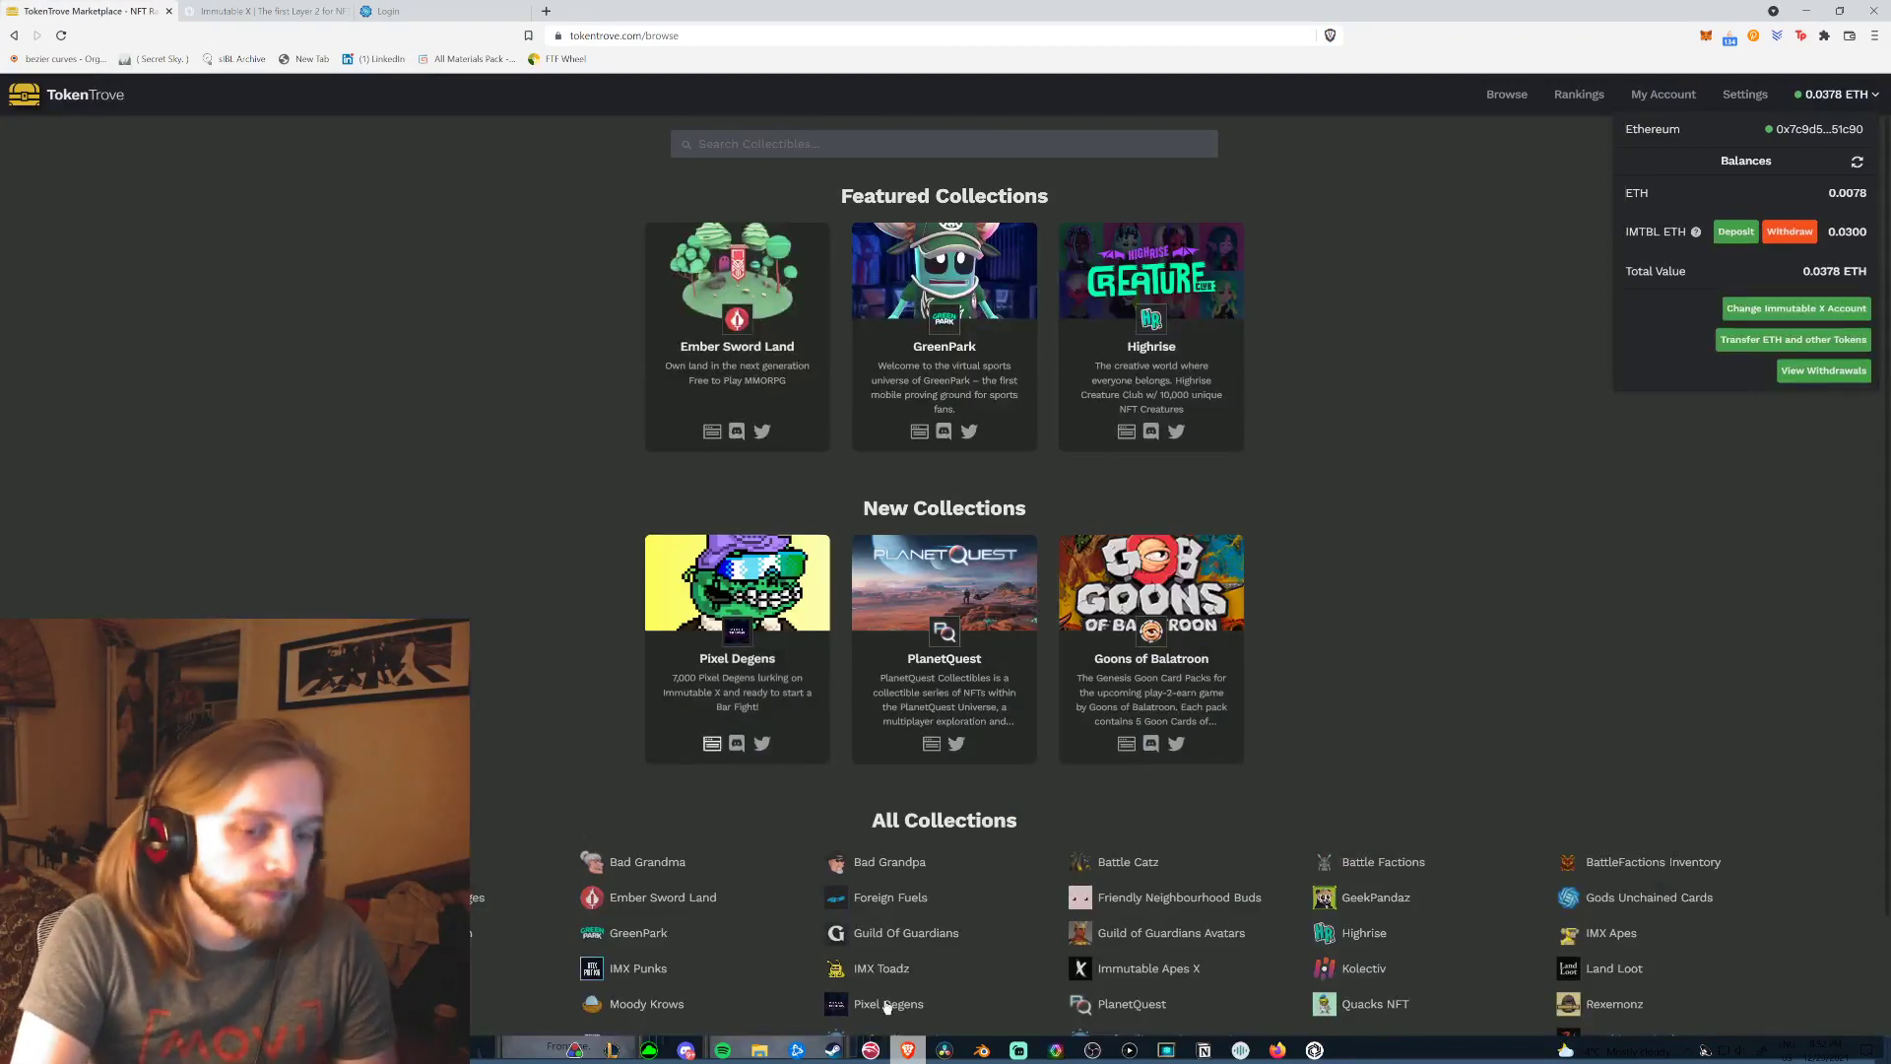
right_click(1319, 1050)
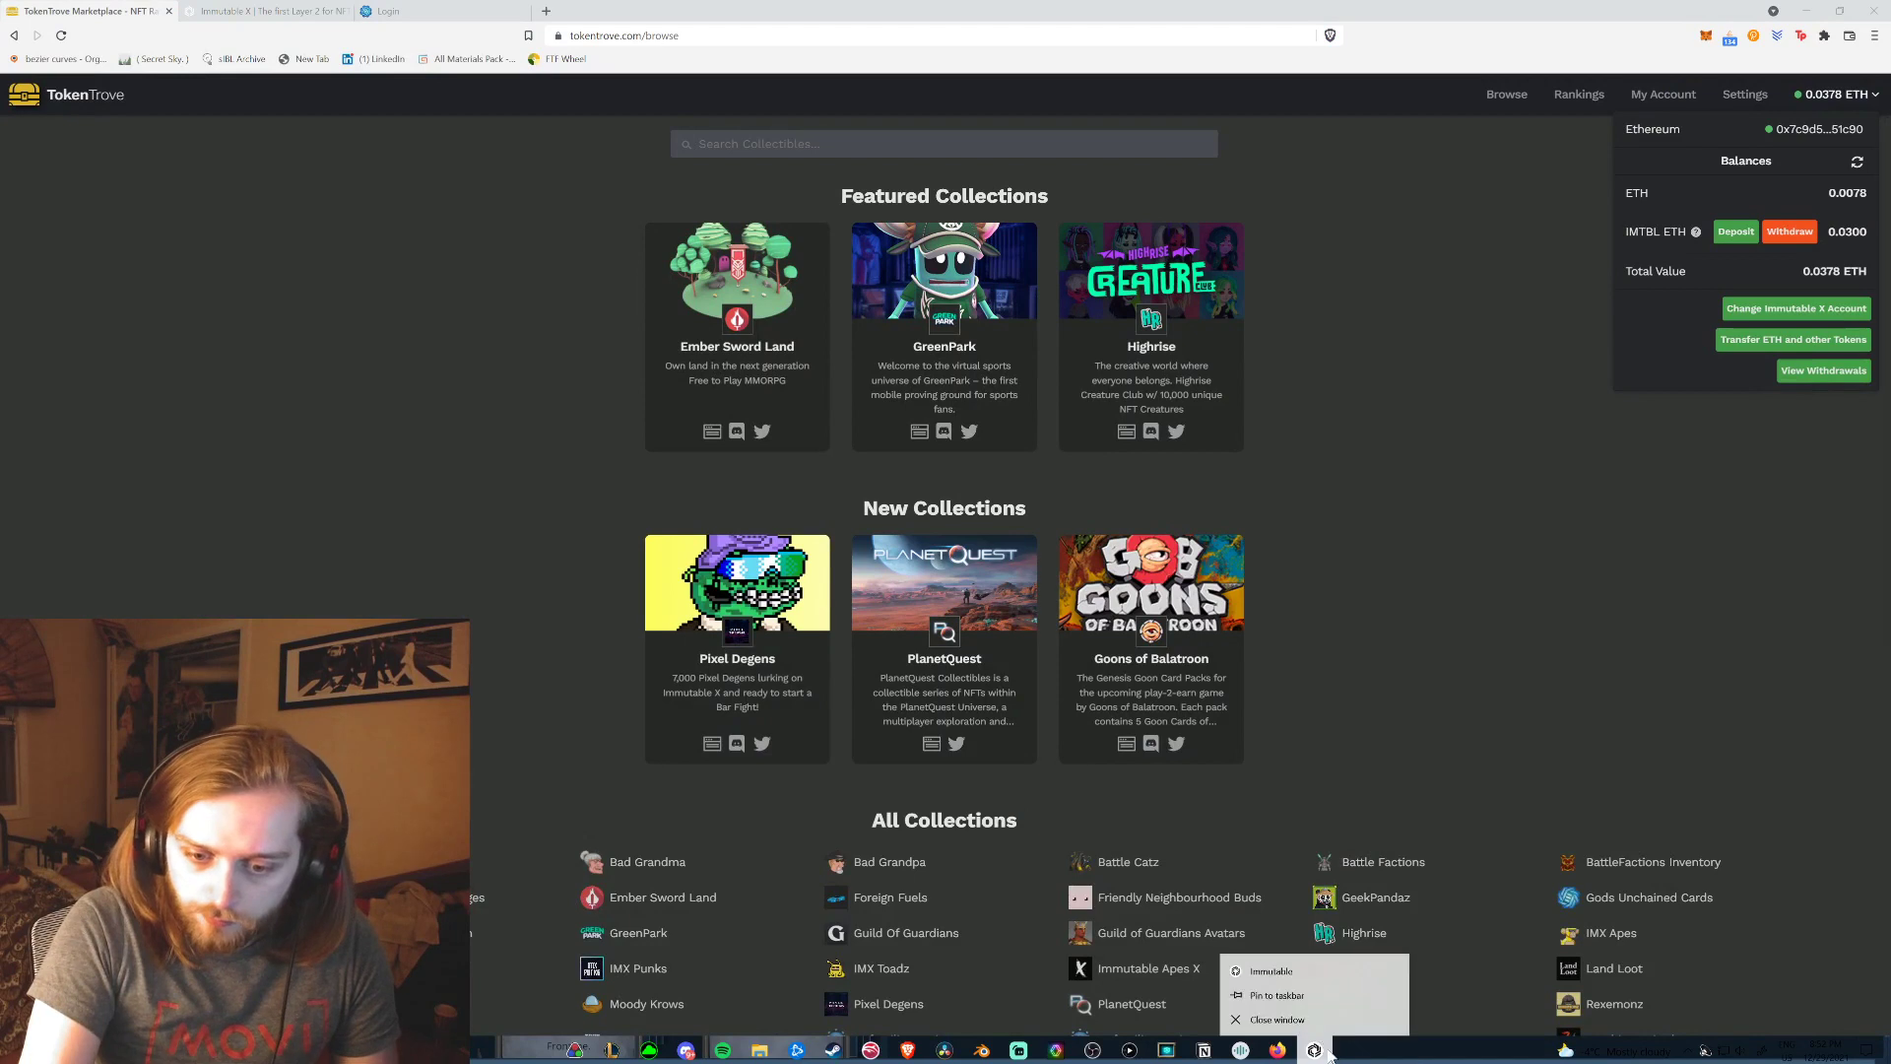
click(1327, 1020)
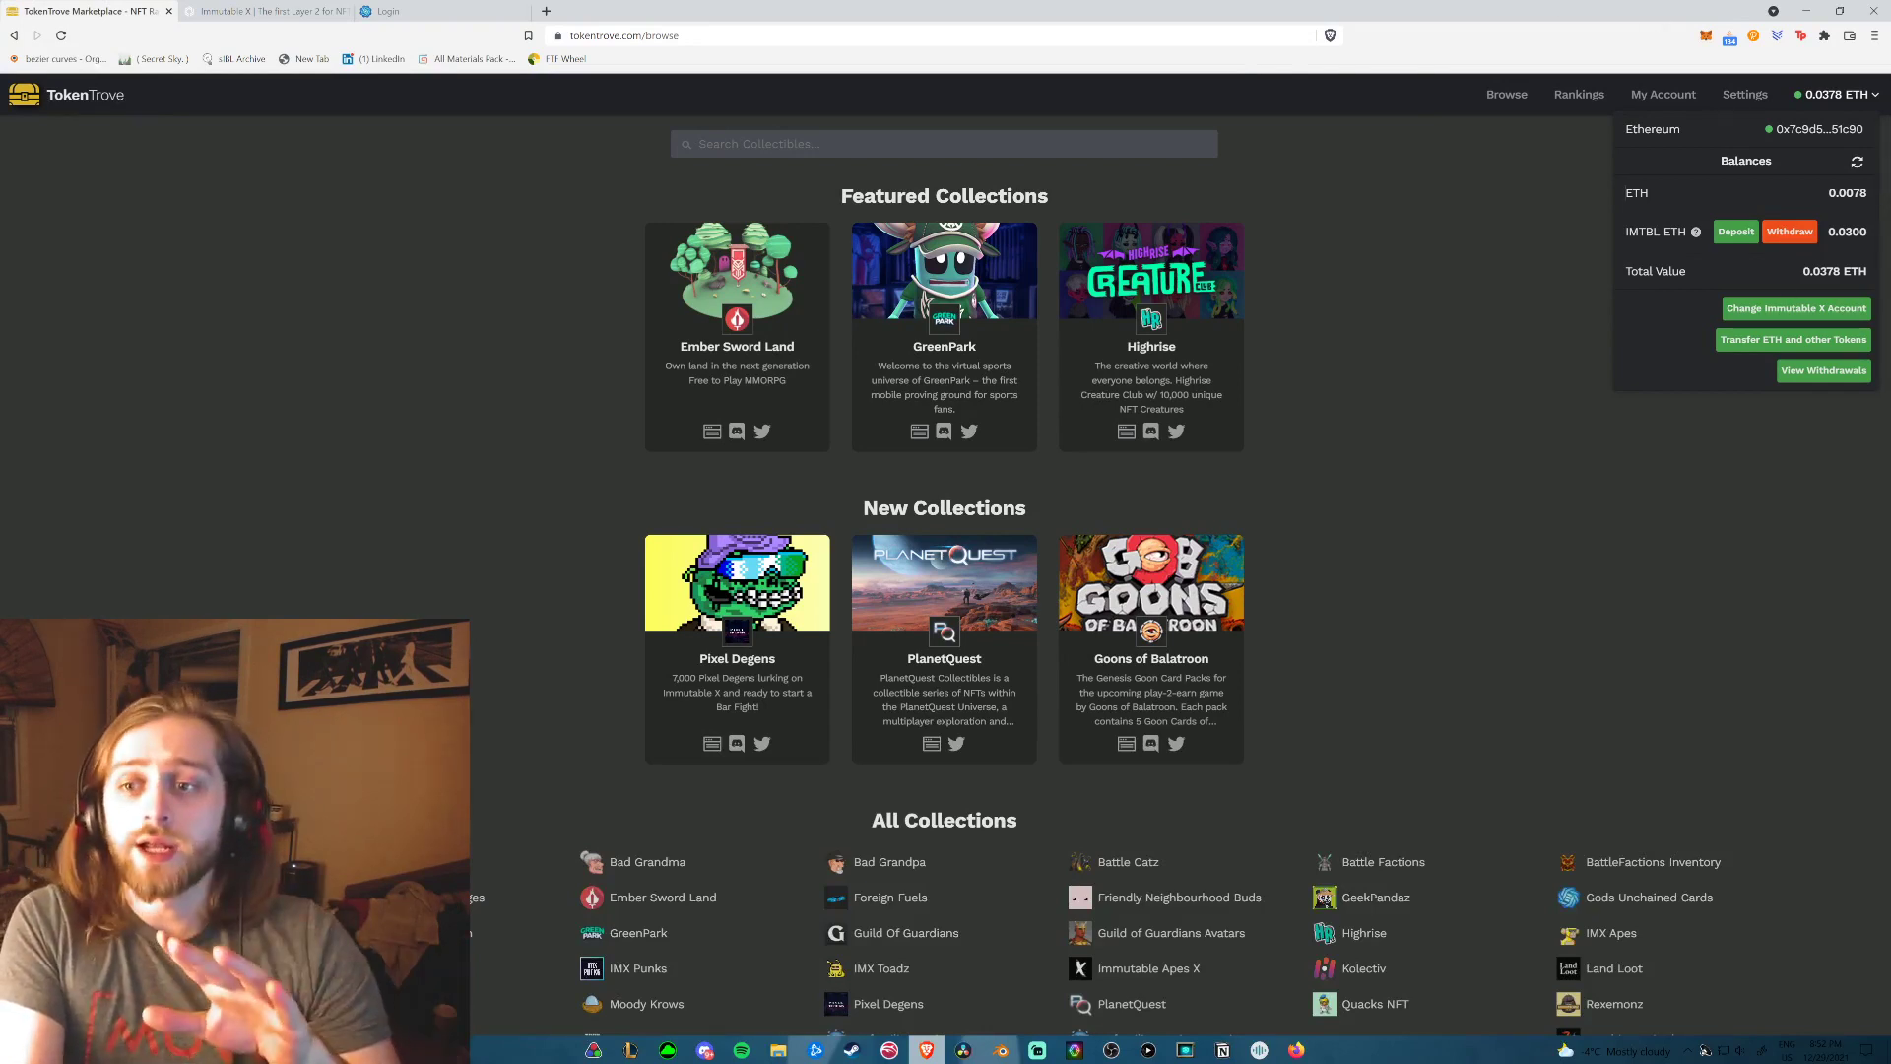
drag(1838, 231, 1881, 241)
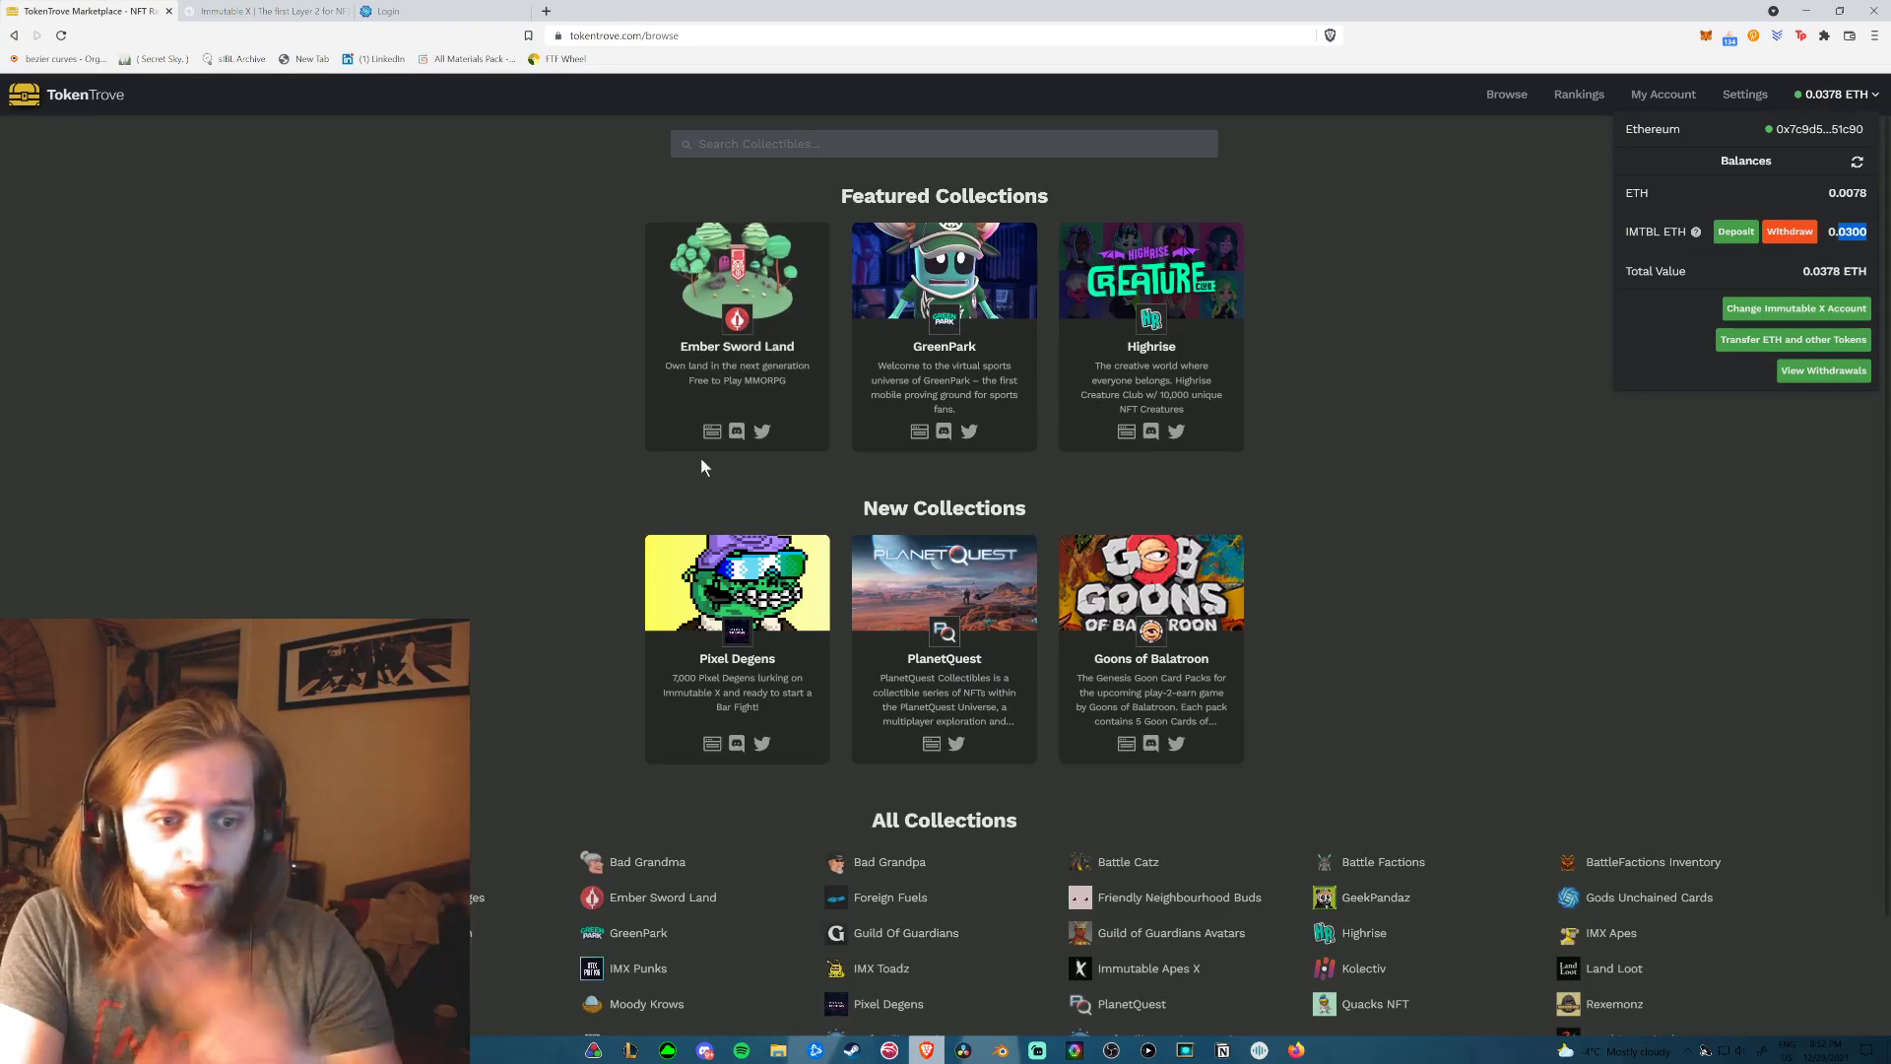
click(1507, 94)
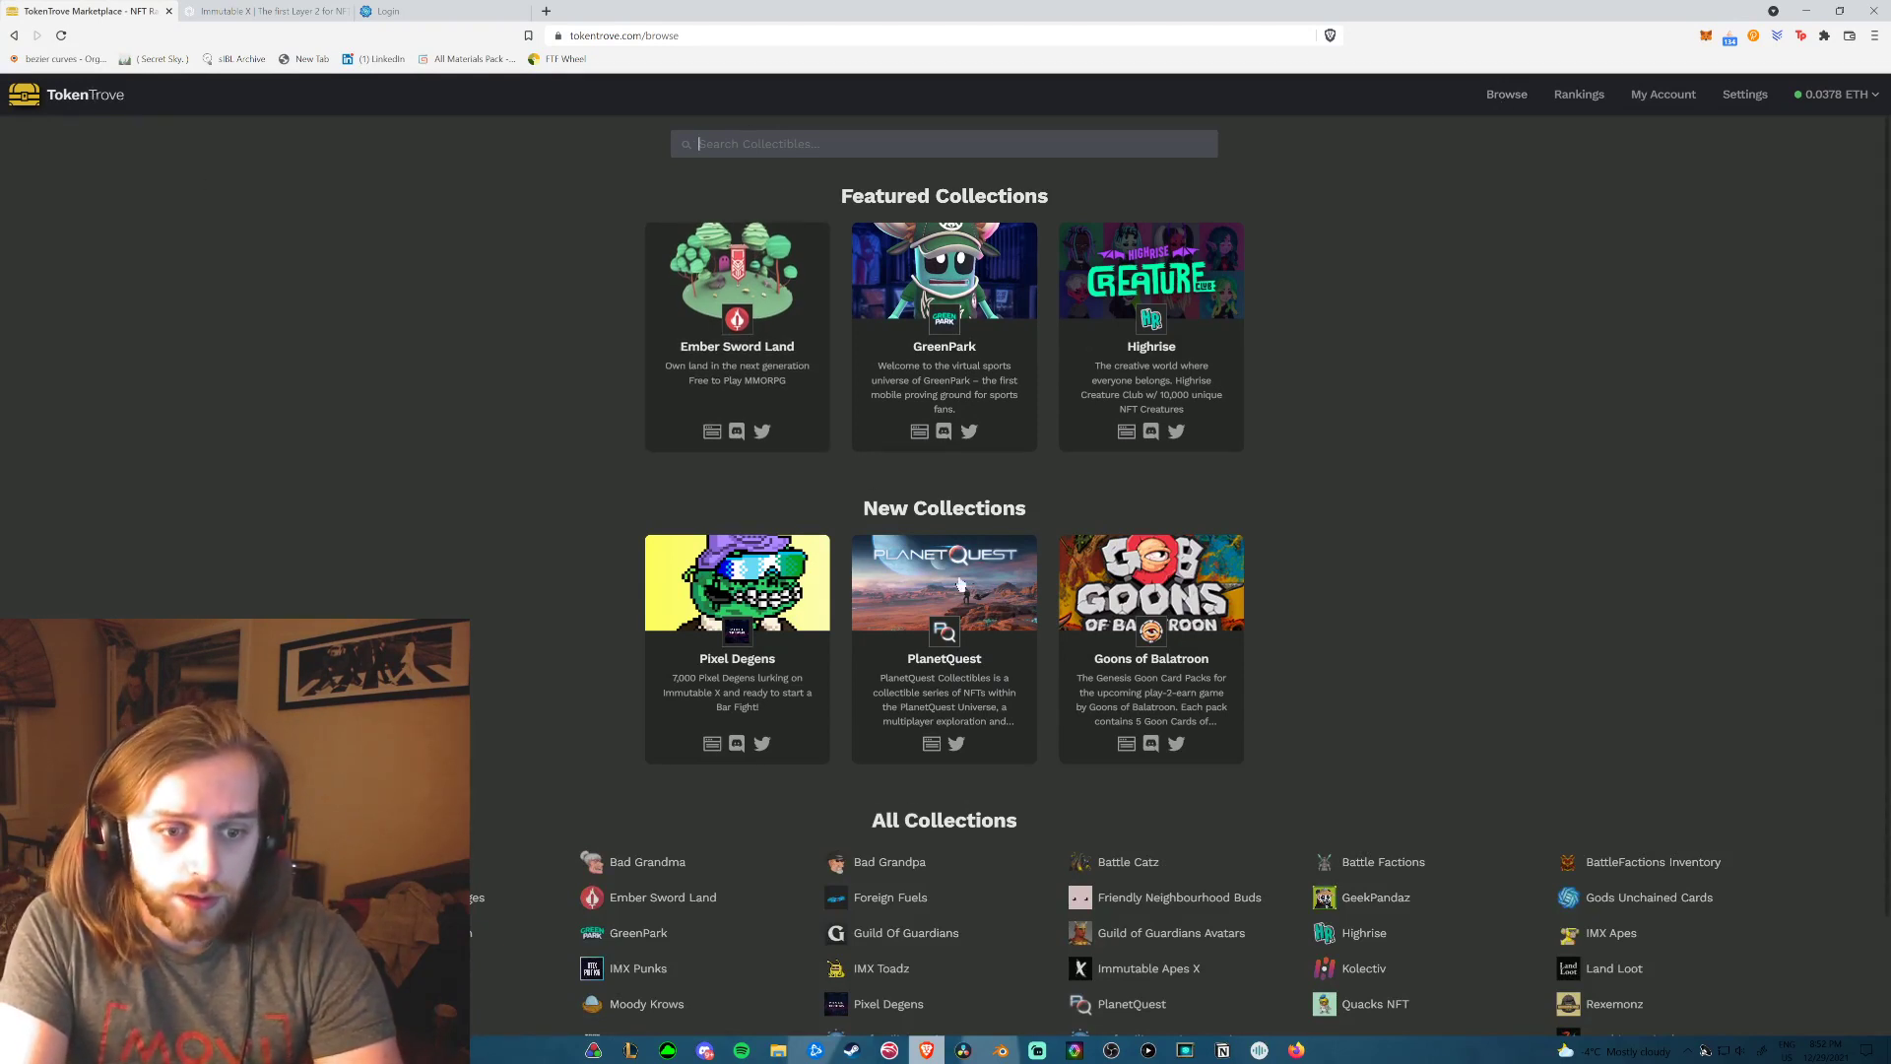
Scroll down All Collections and open Gods Unchained Collectibles.
scroll(689, 817, down, 1)
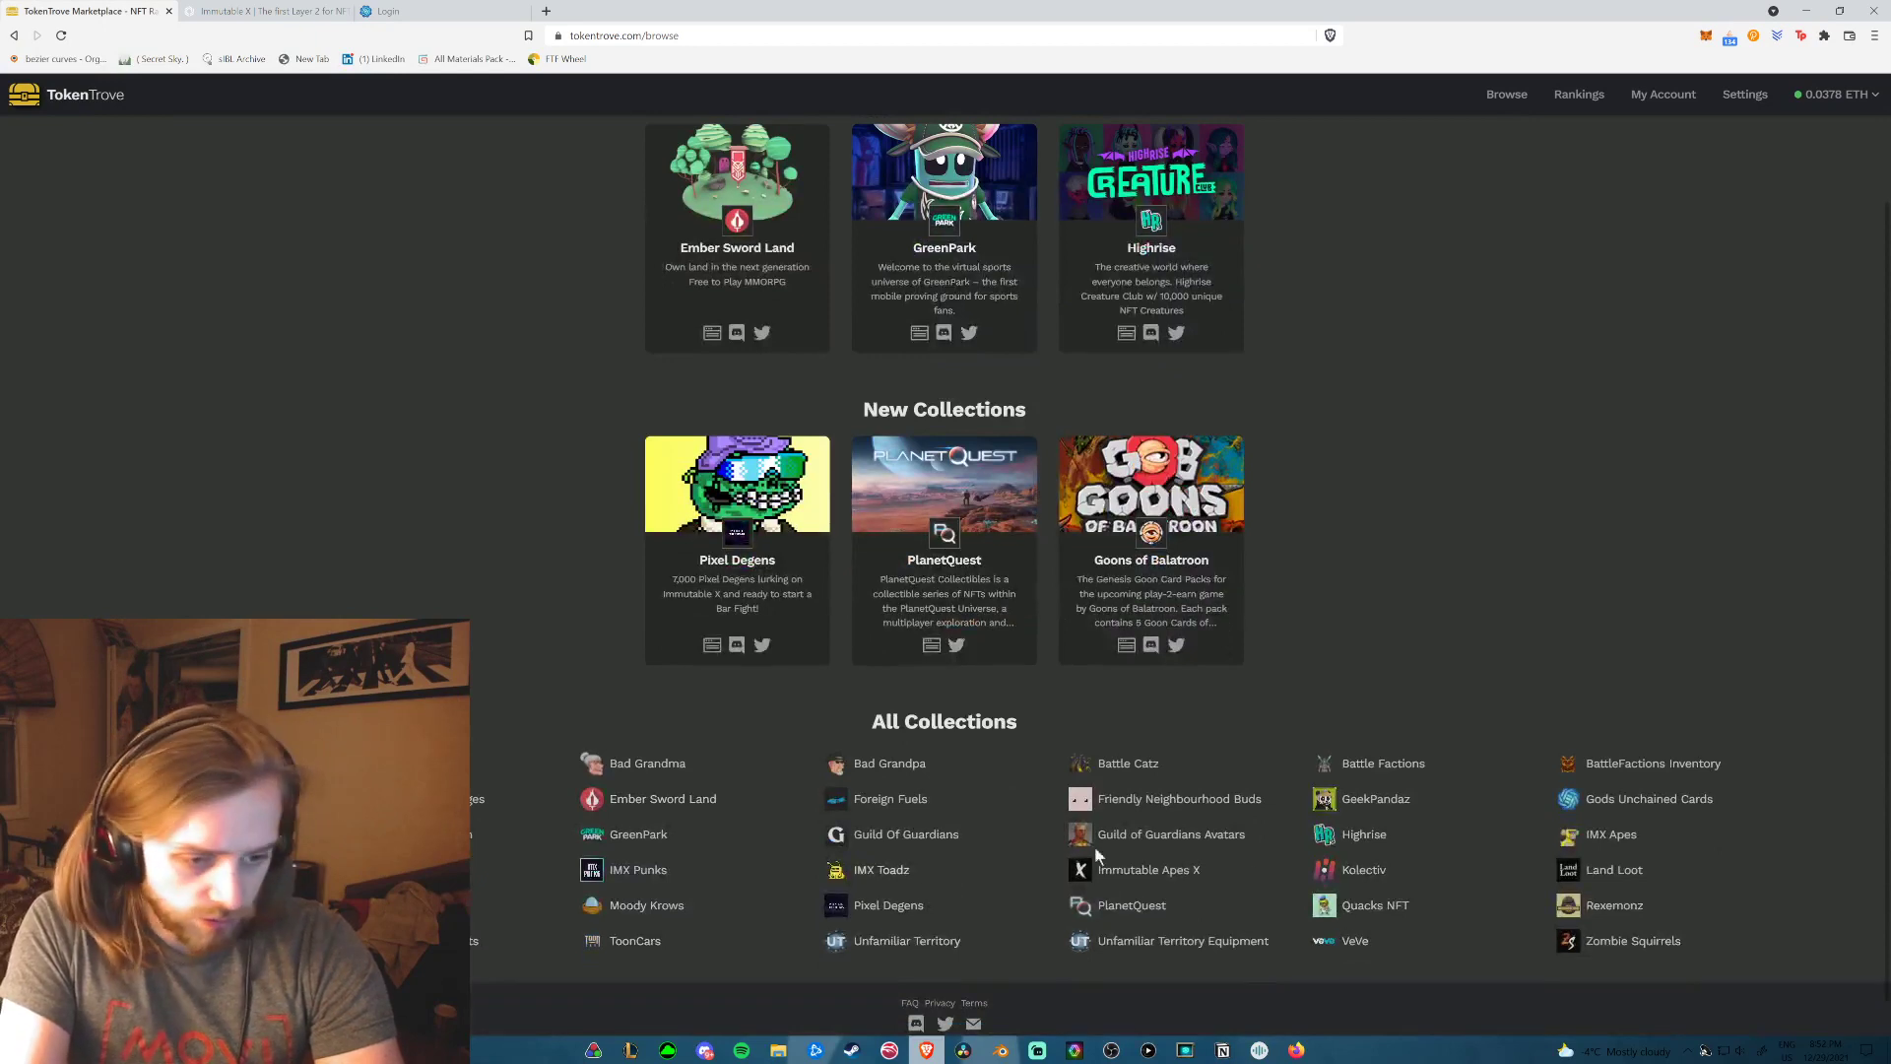
scroll(1123, 871, down, 1)
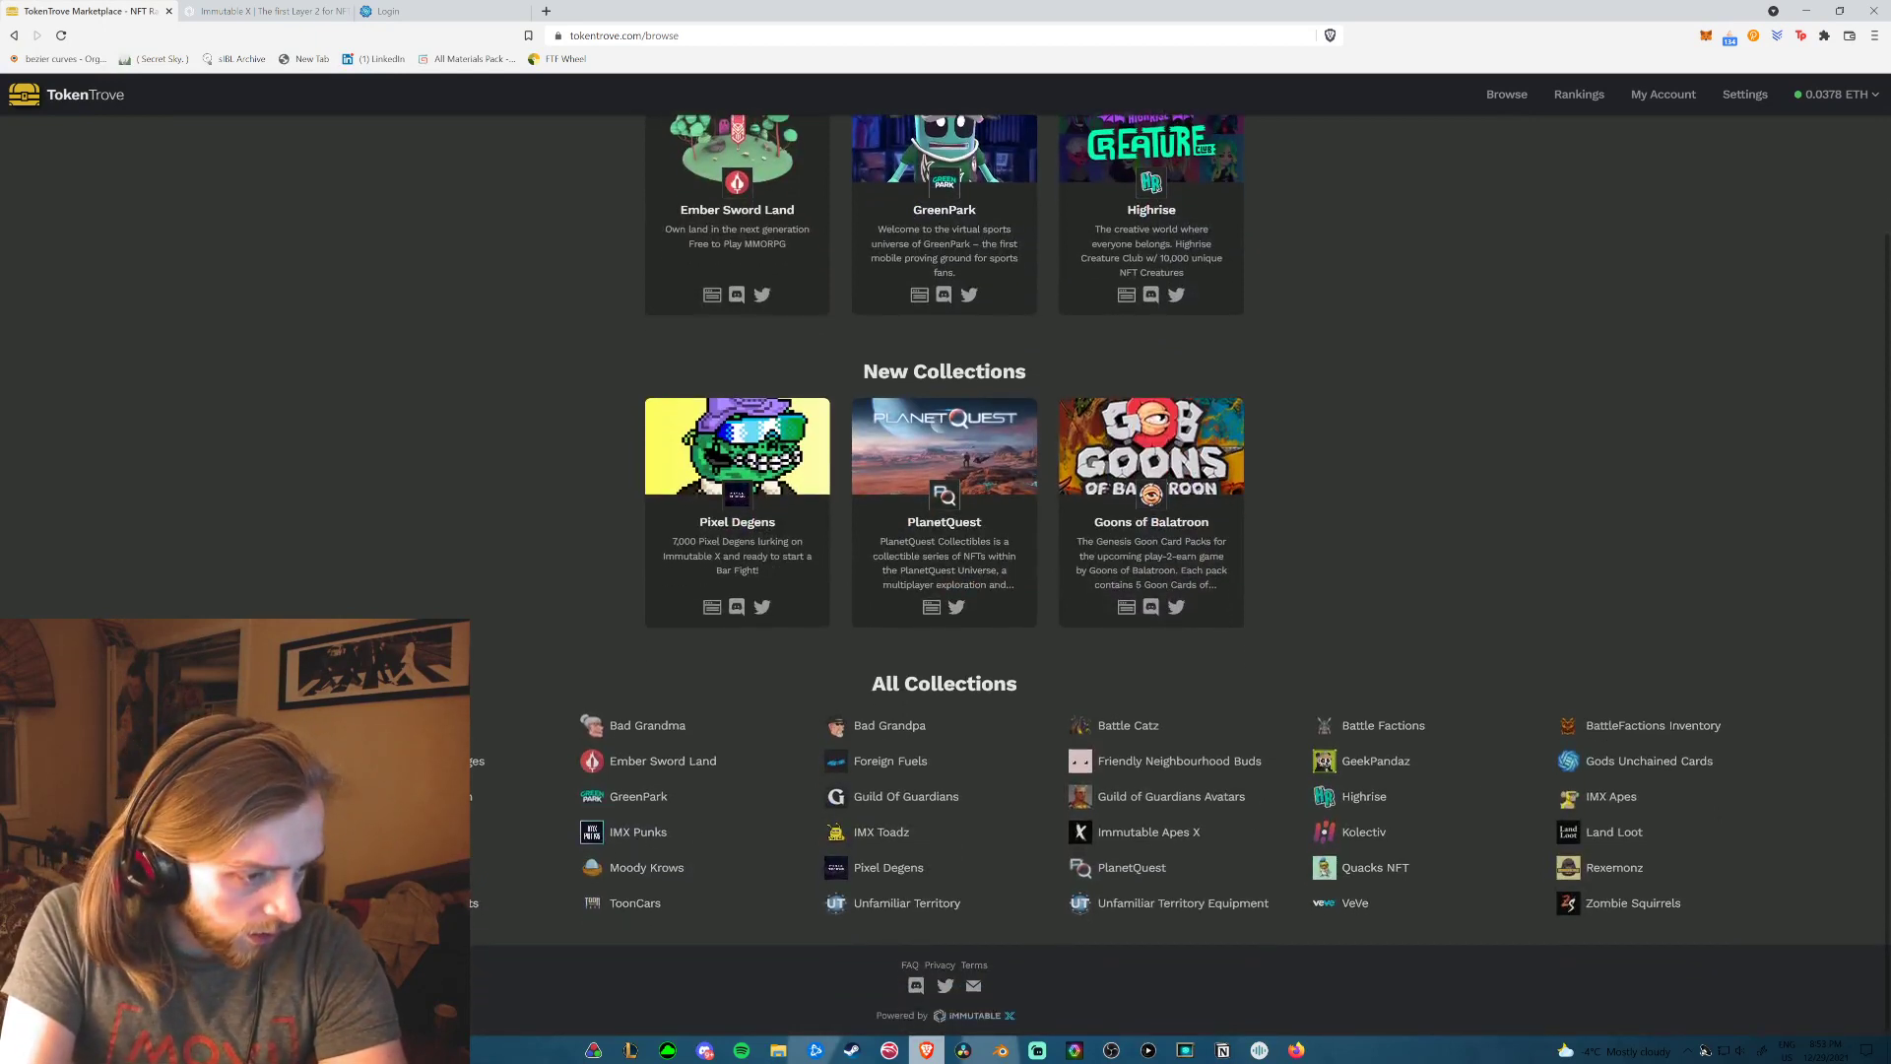
click(414, 796)
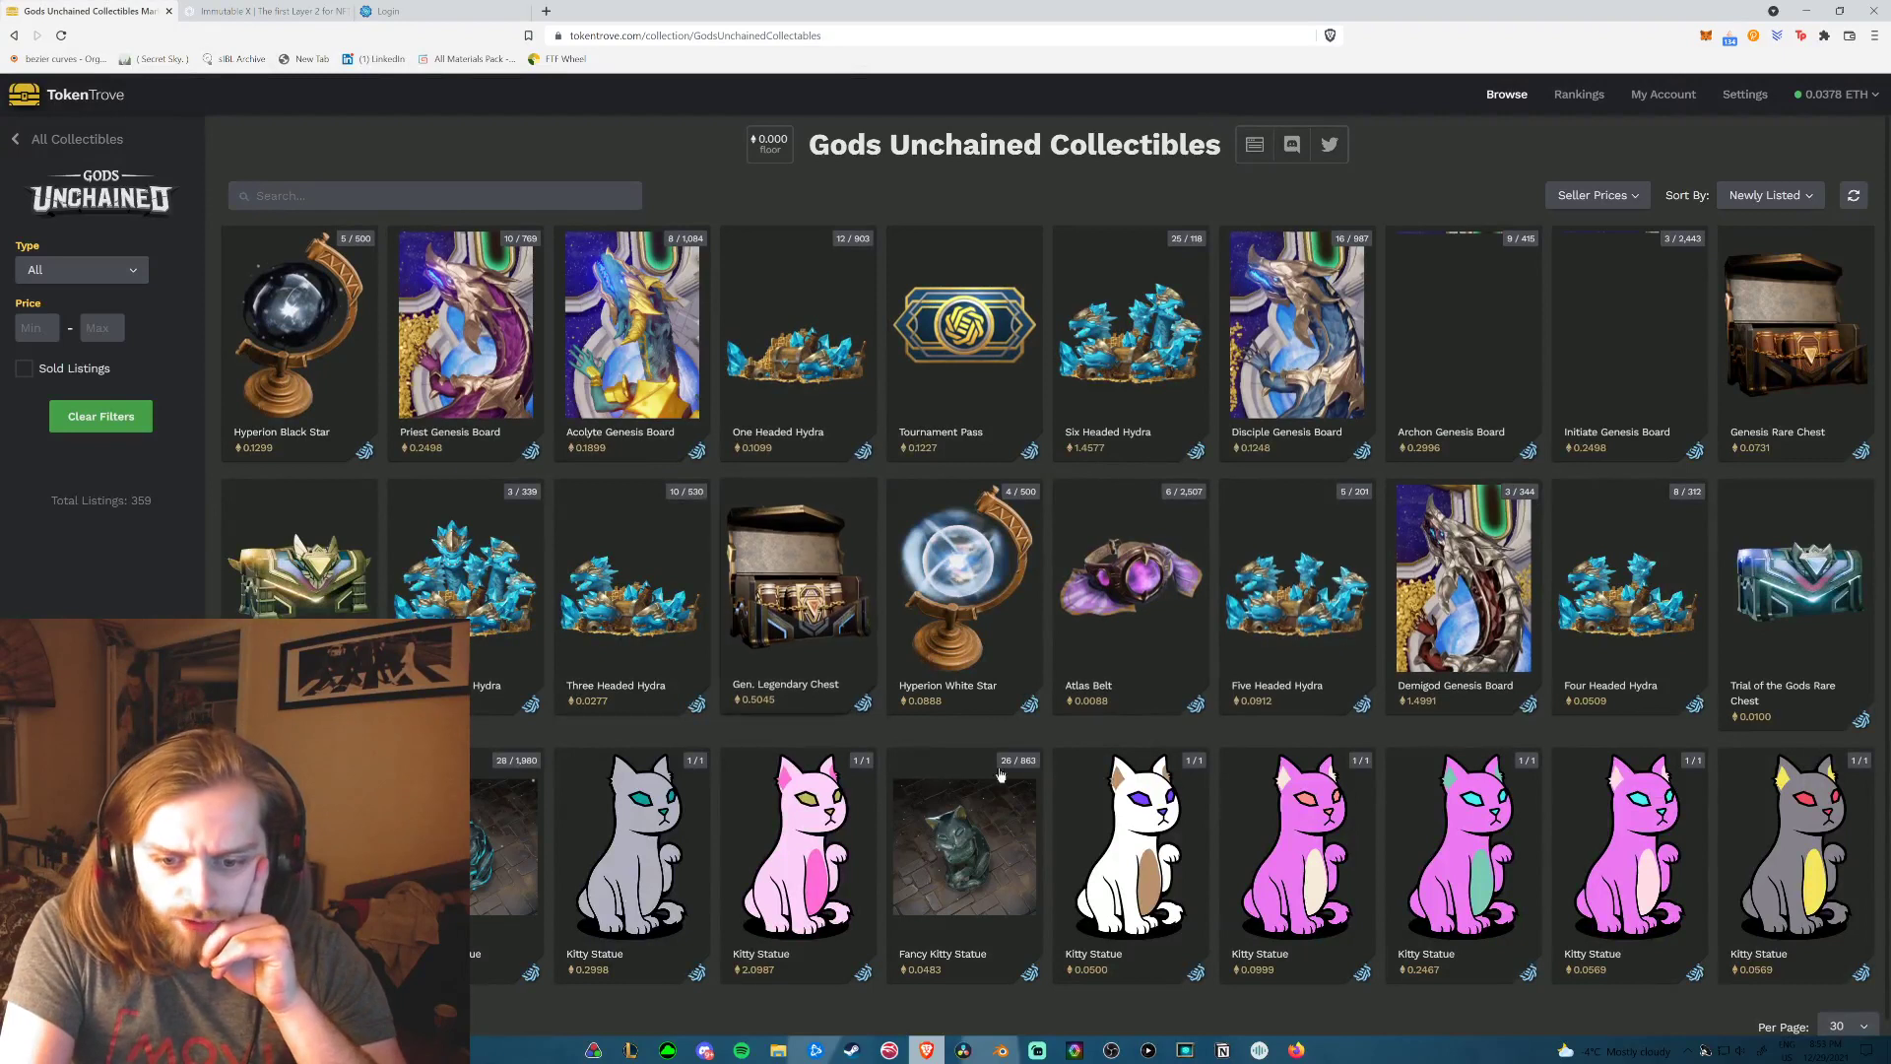
Sort listings by Lowest Price and switch to the Gods Unchained Cards collection.
scroll(695, 740, down, 1)
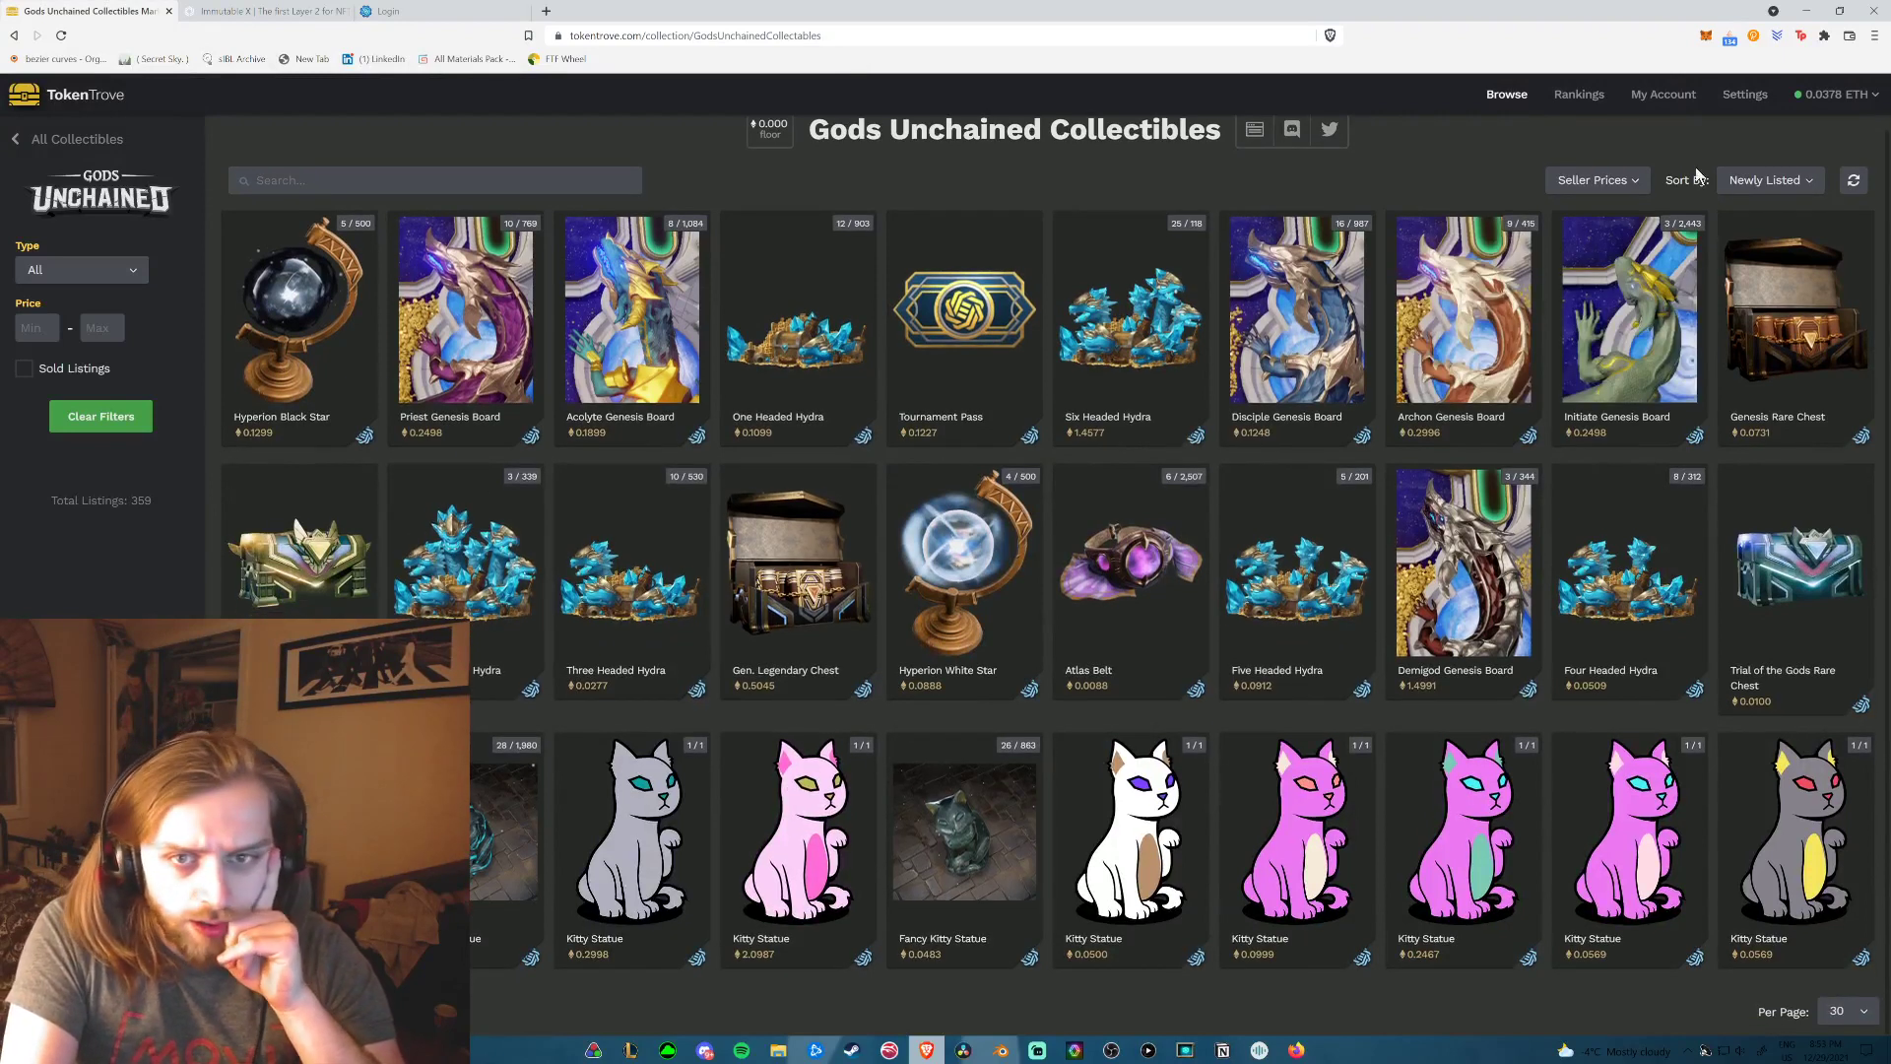
scroll(1718, 215, up, 1)
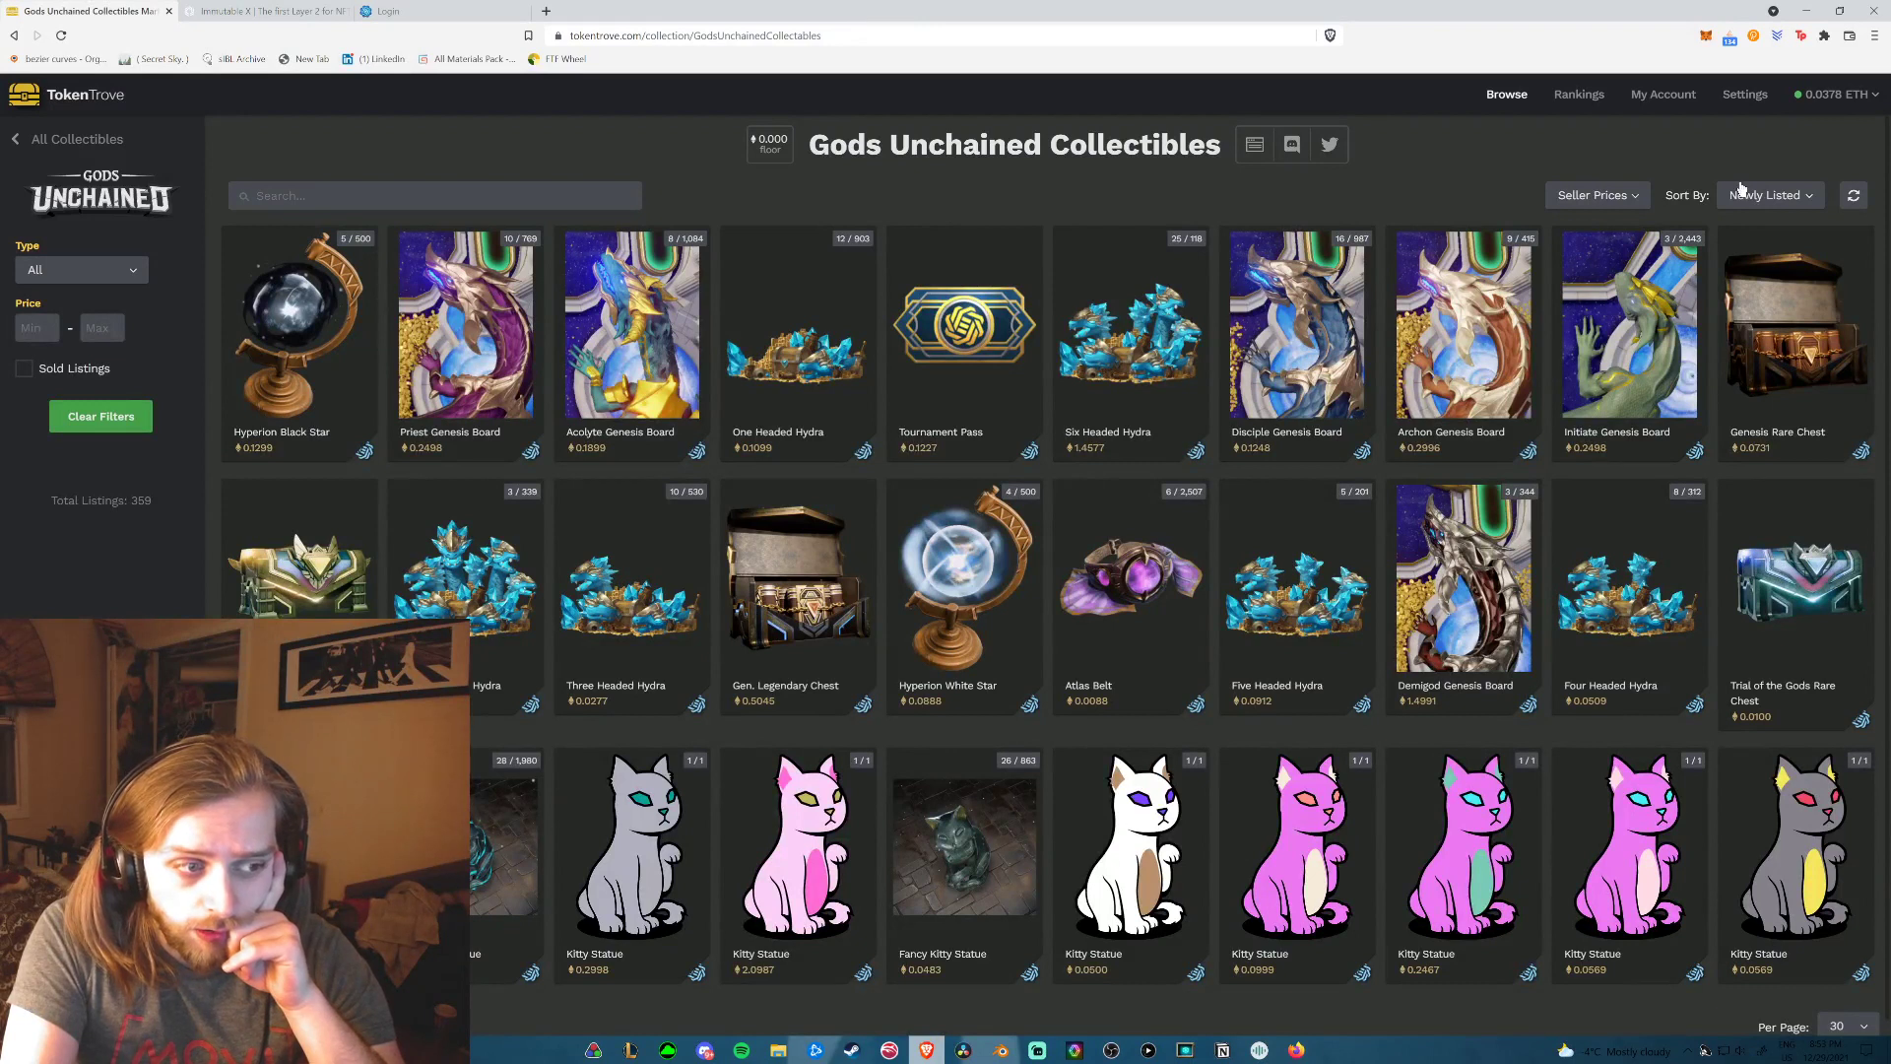
click(1738, 188)
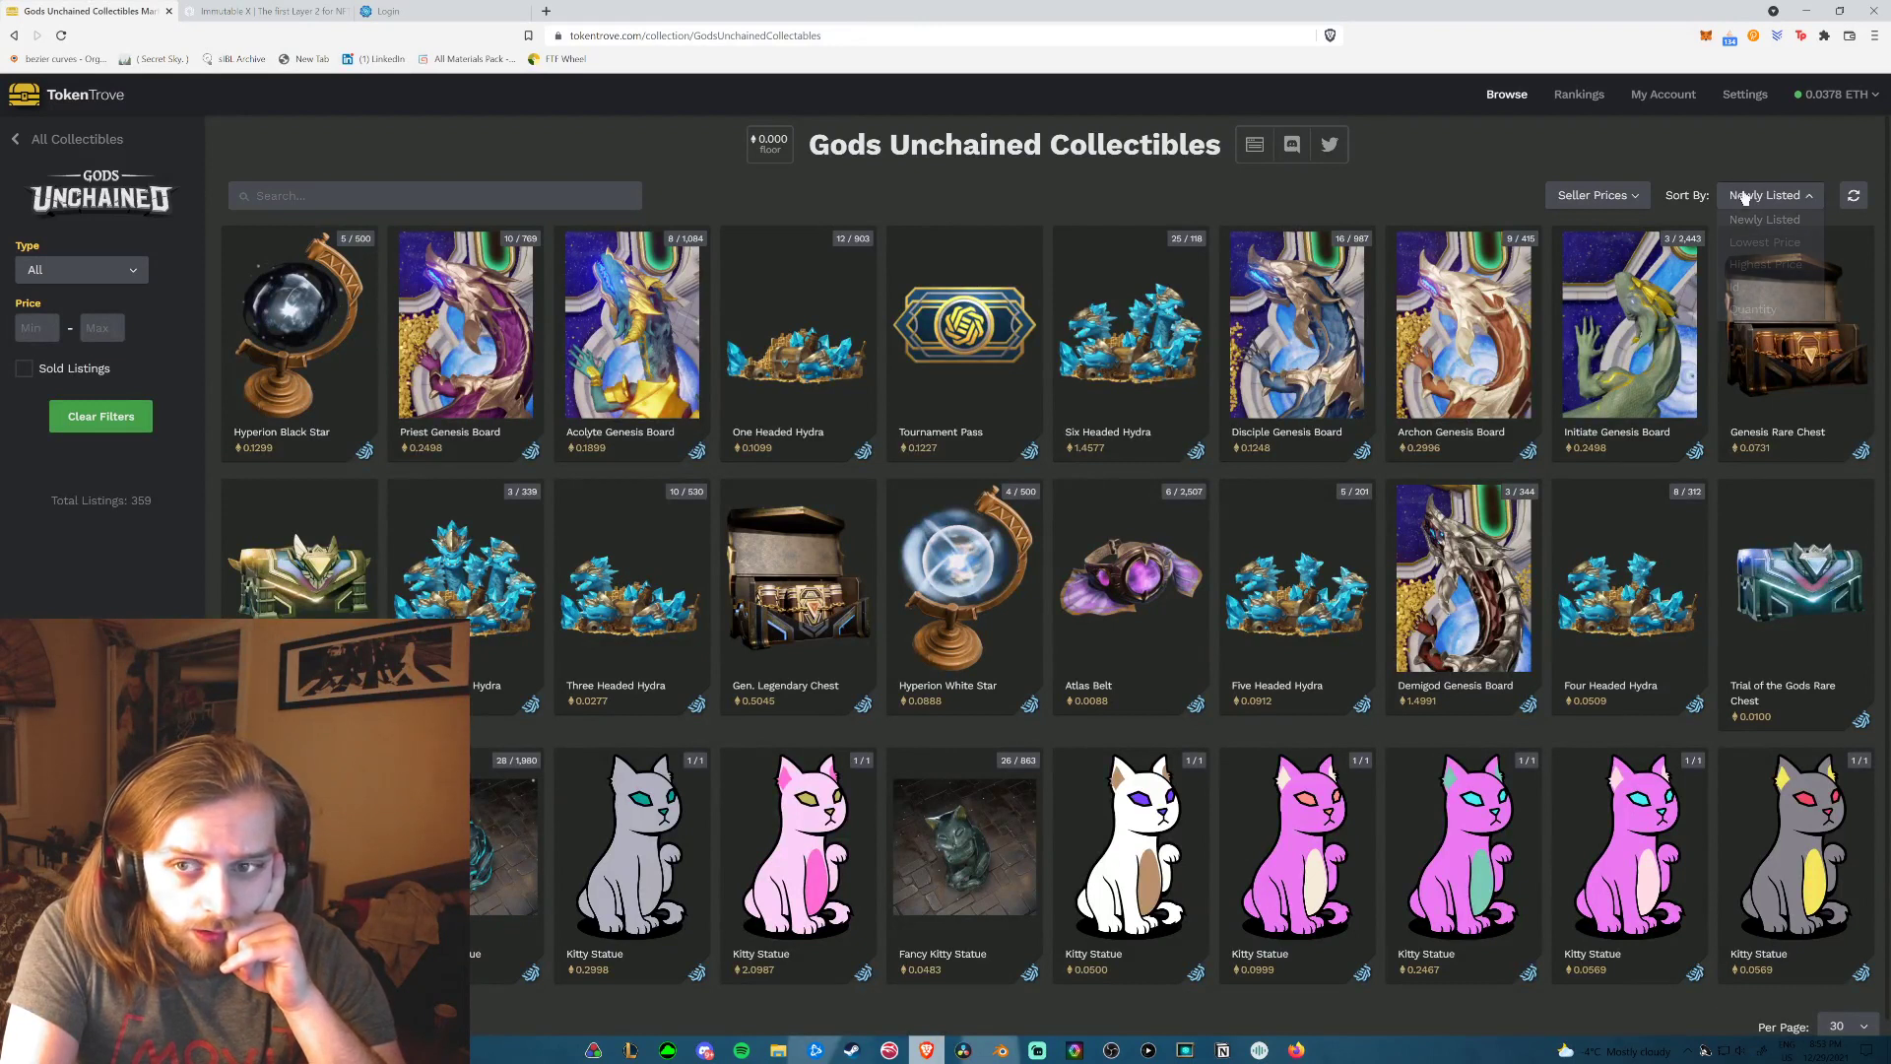
click(1772, 241)
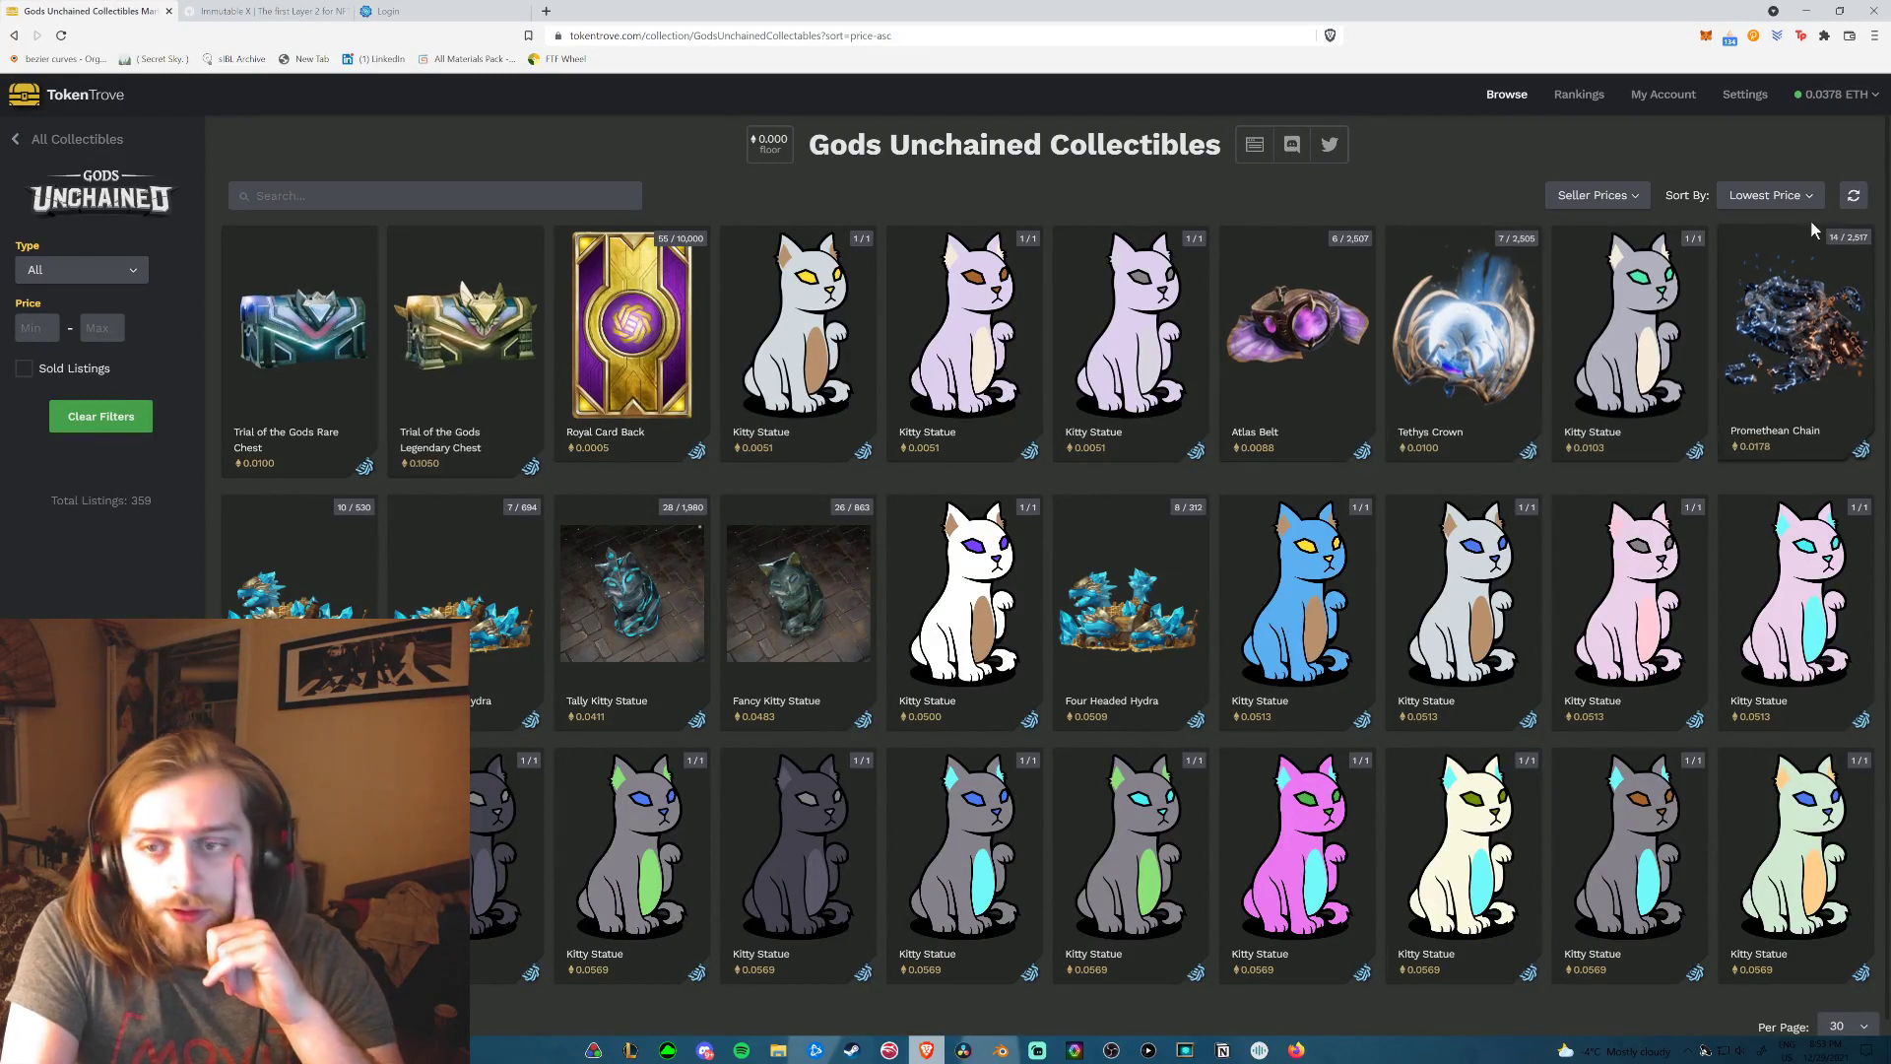
click(1797, 196)
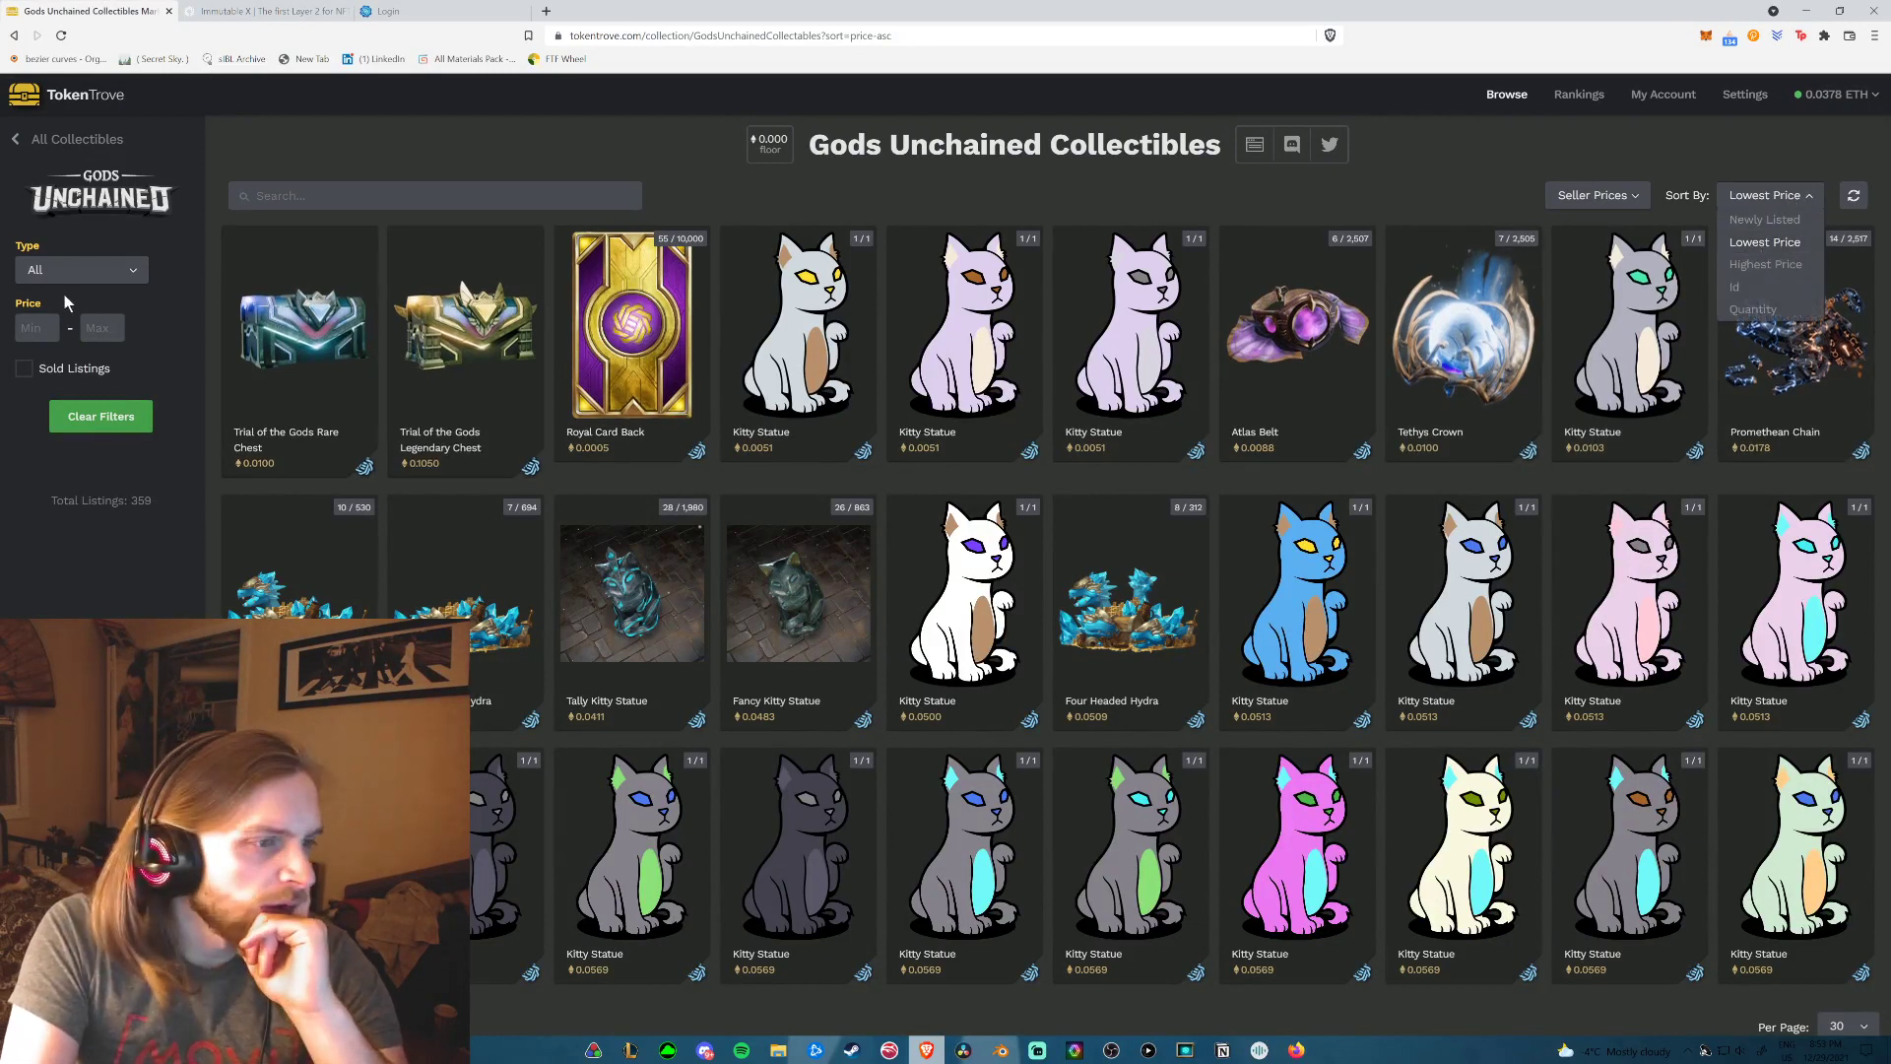
click(26, 141)
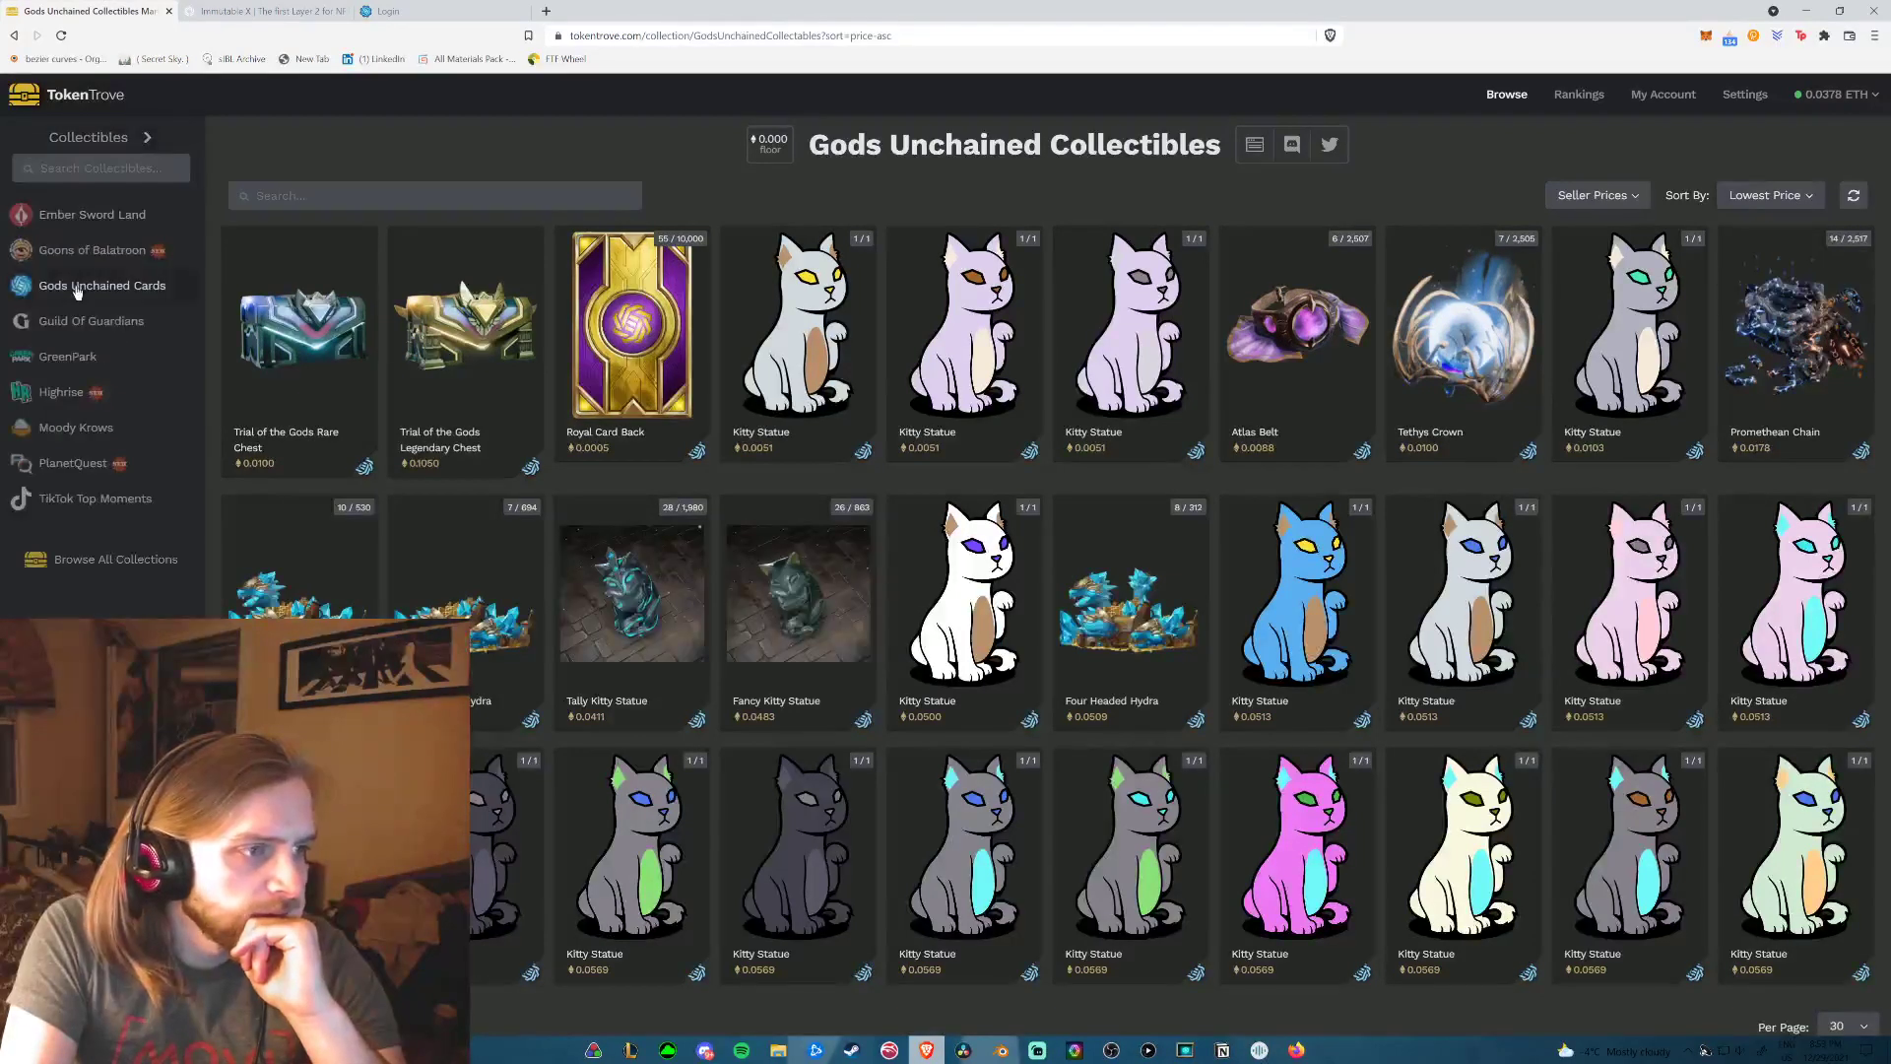
click(77, 288)
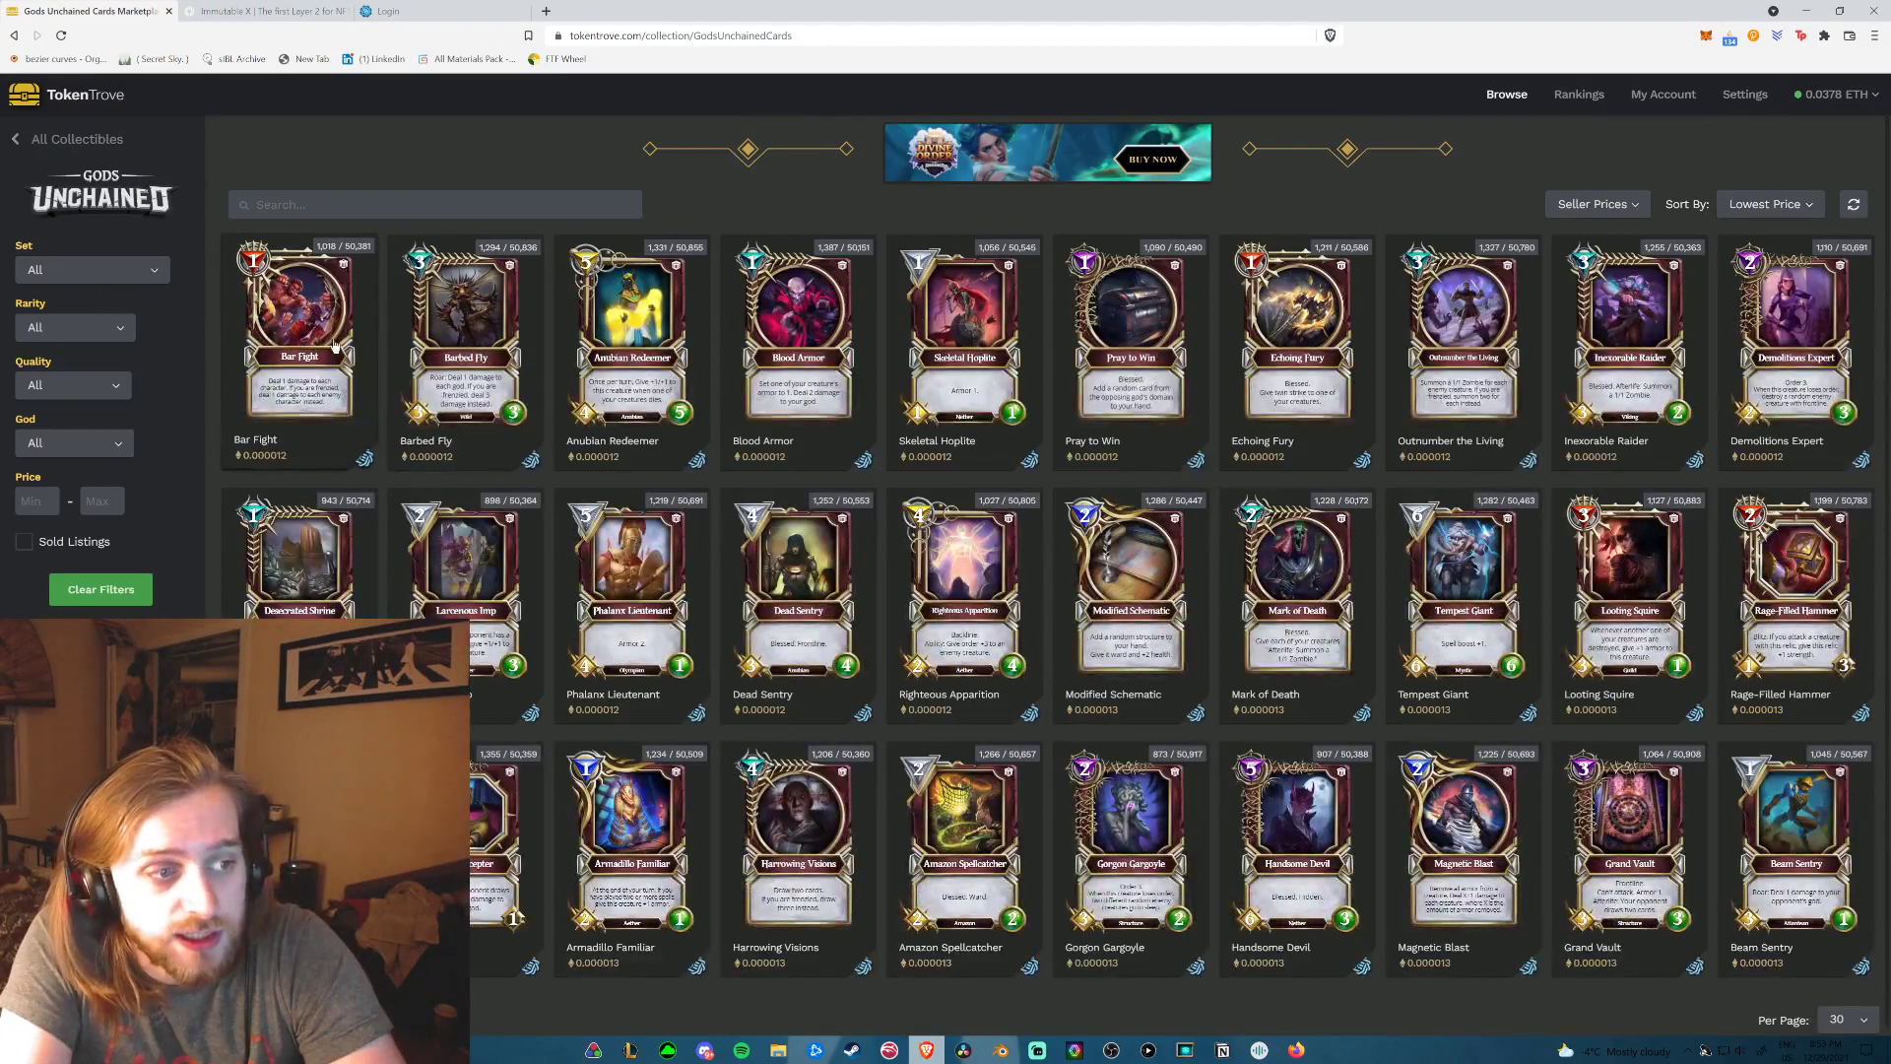
Preview the Bar Fight card, then sort the Gods Unchained cards by Newly Listed.
click(295, 333)
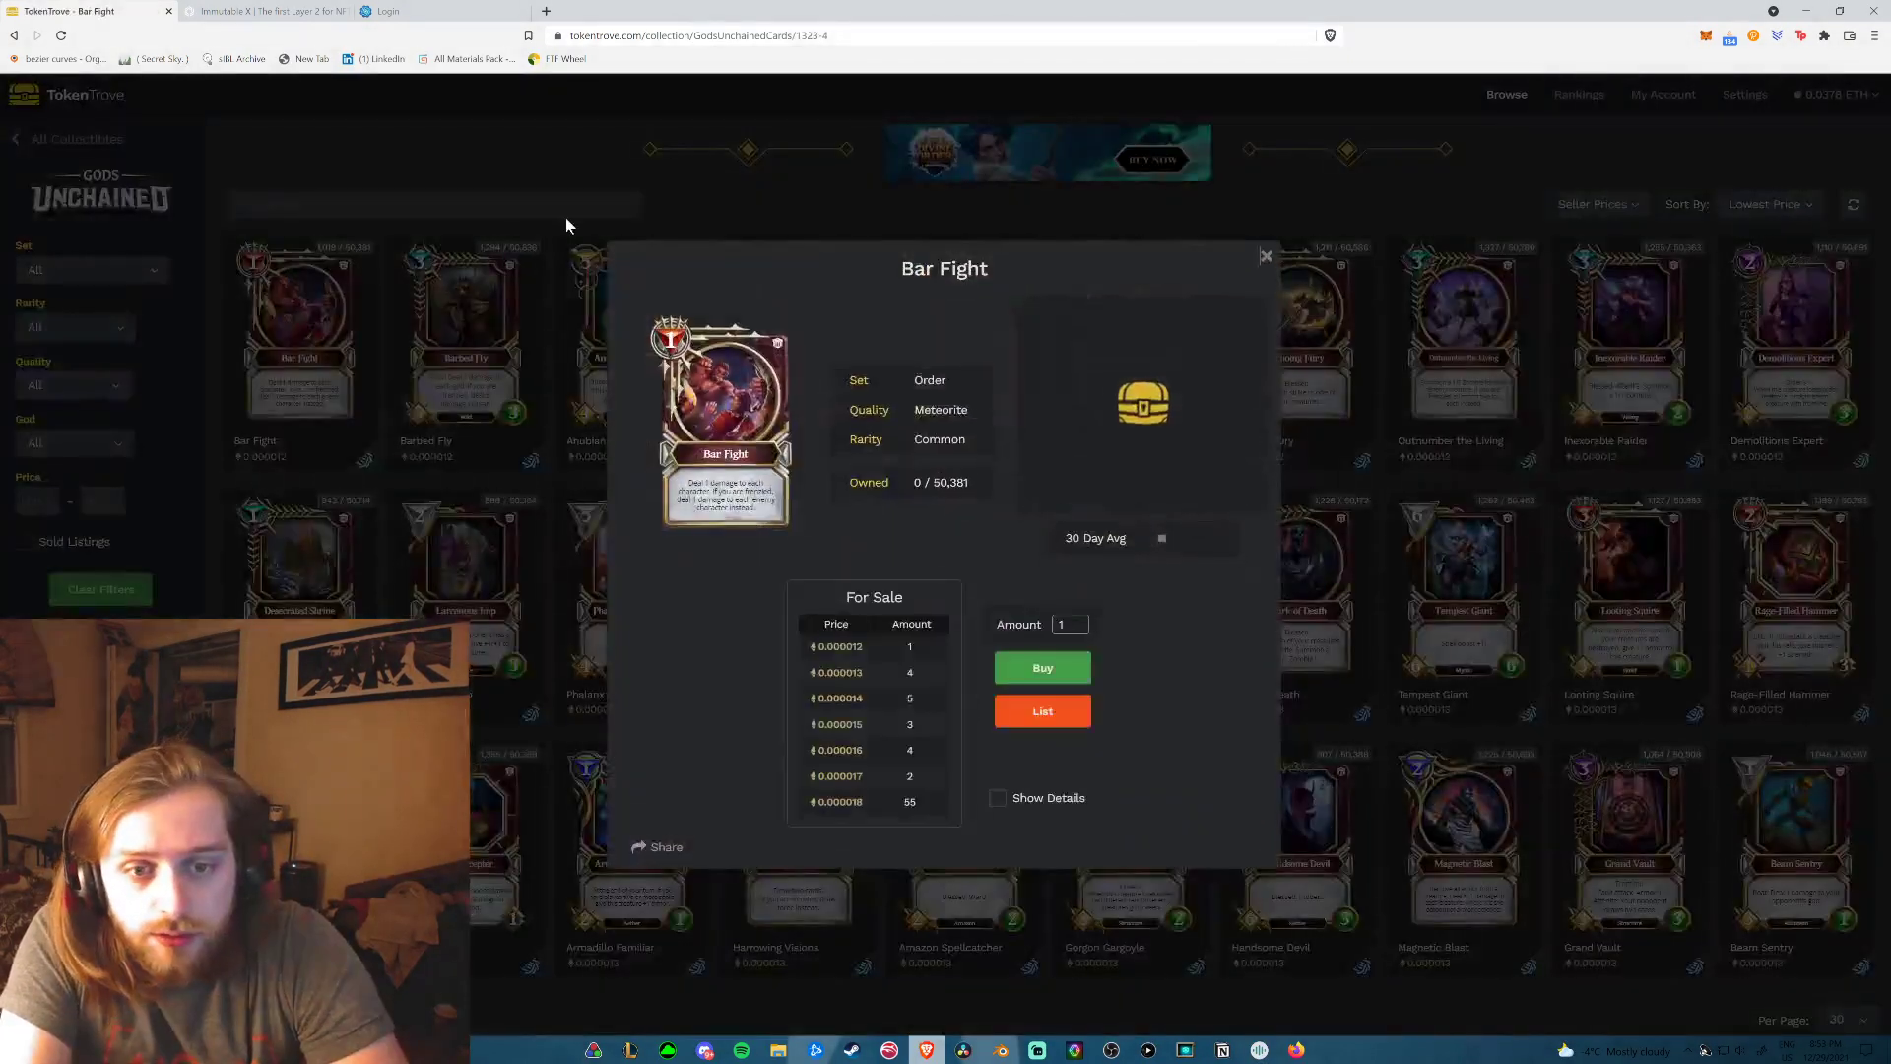
click(1267, 254)
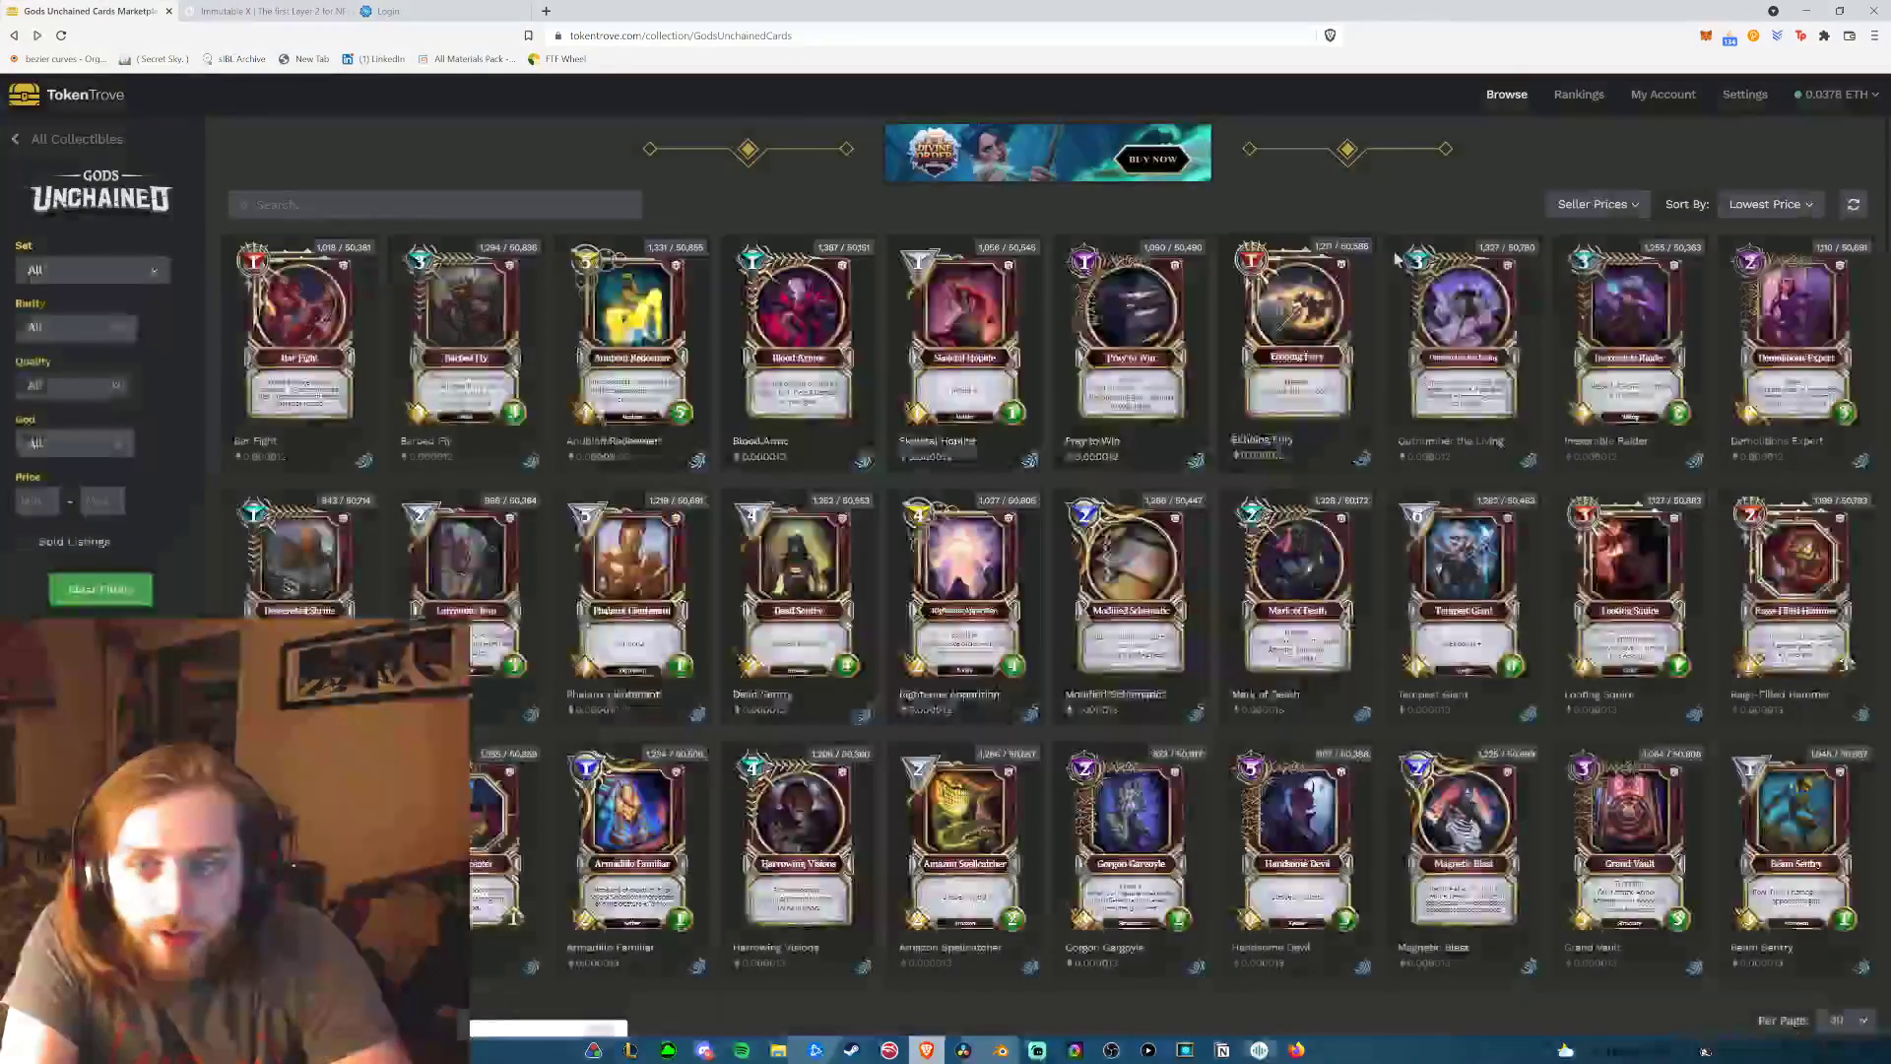
click(1770, 204)
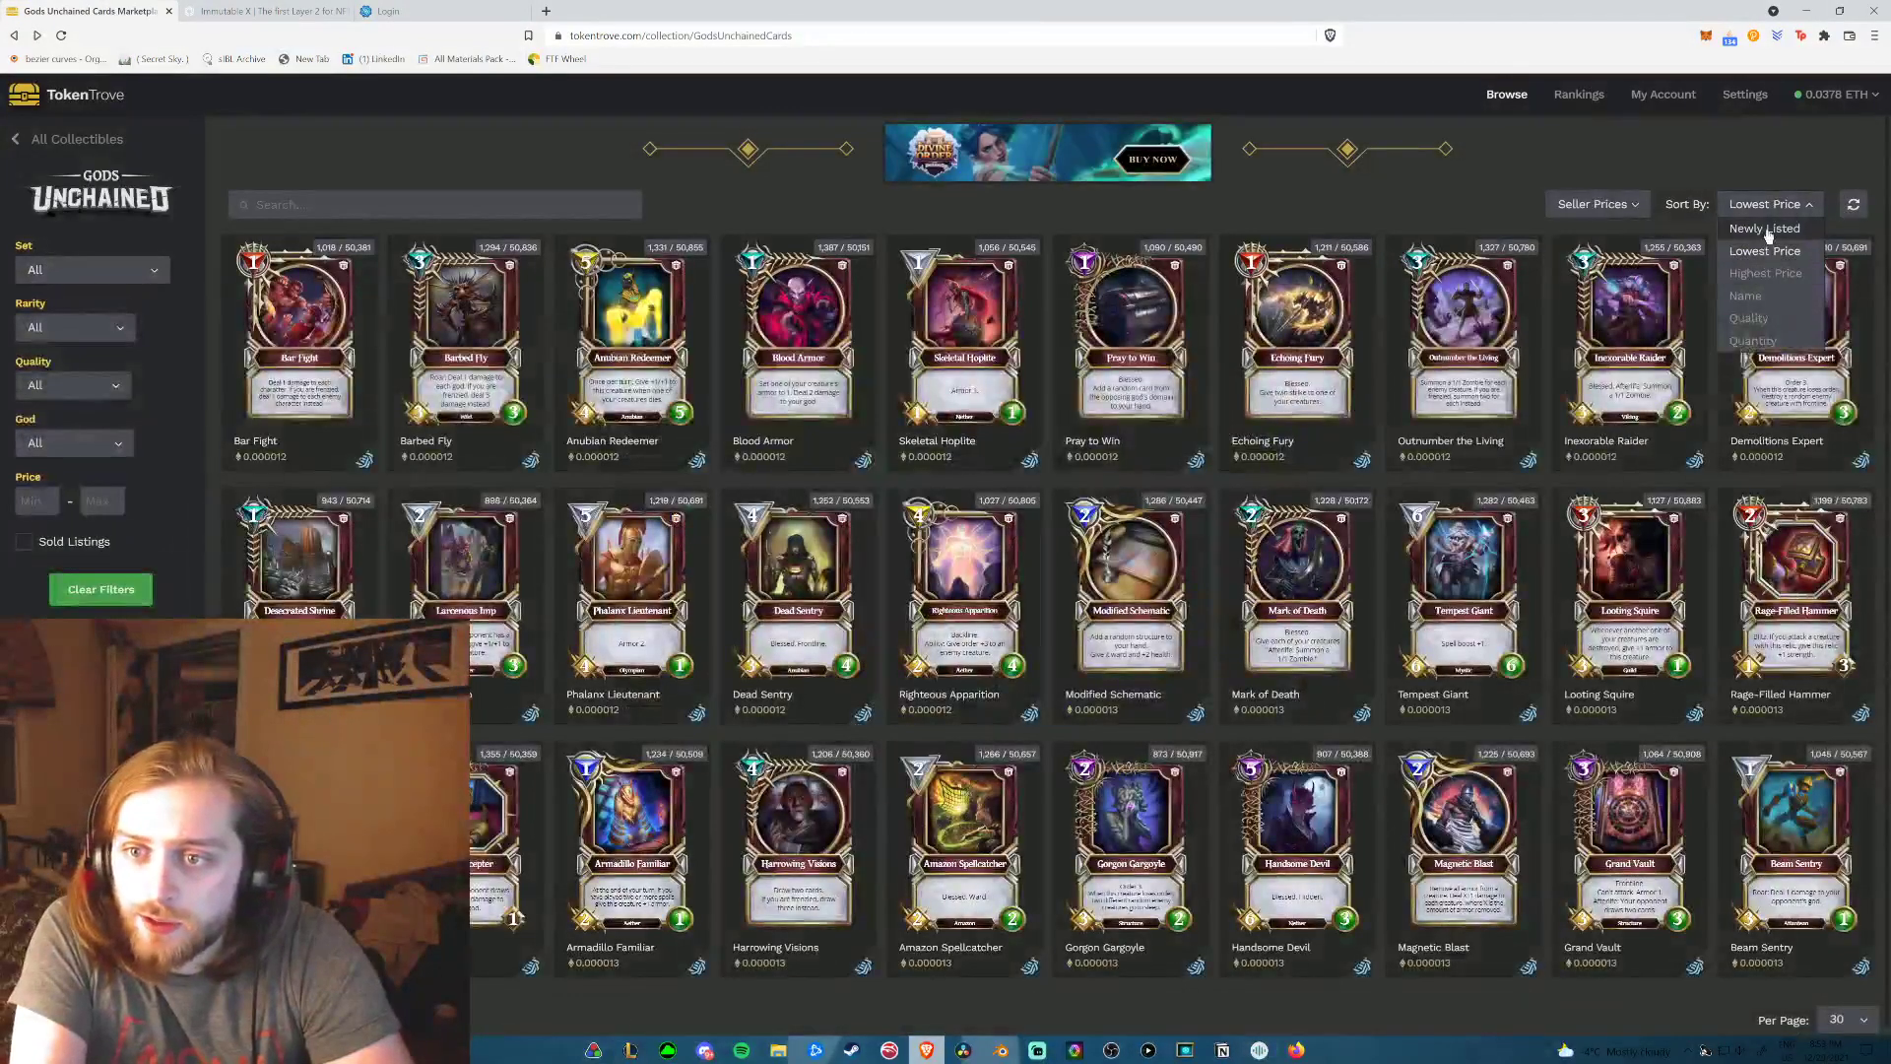
click(1765, 229)
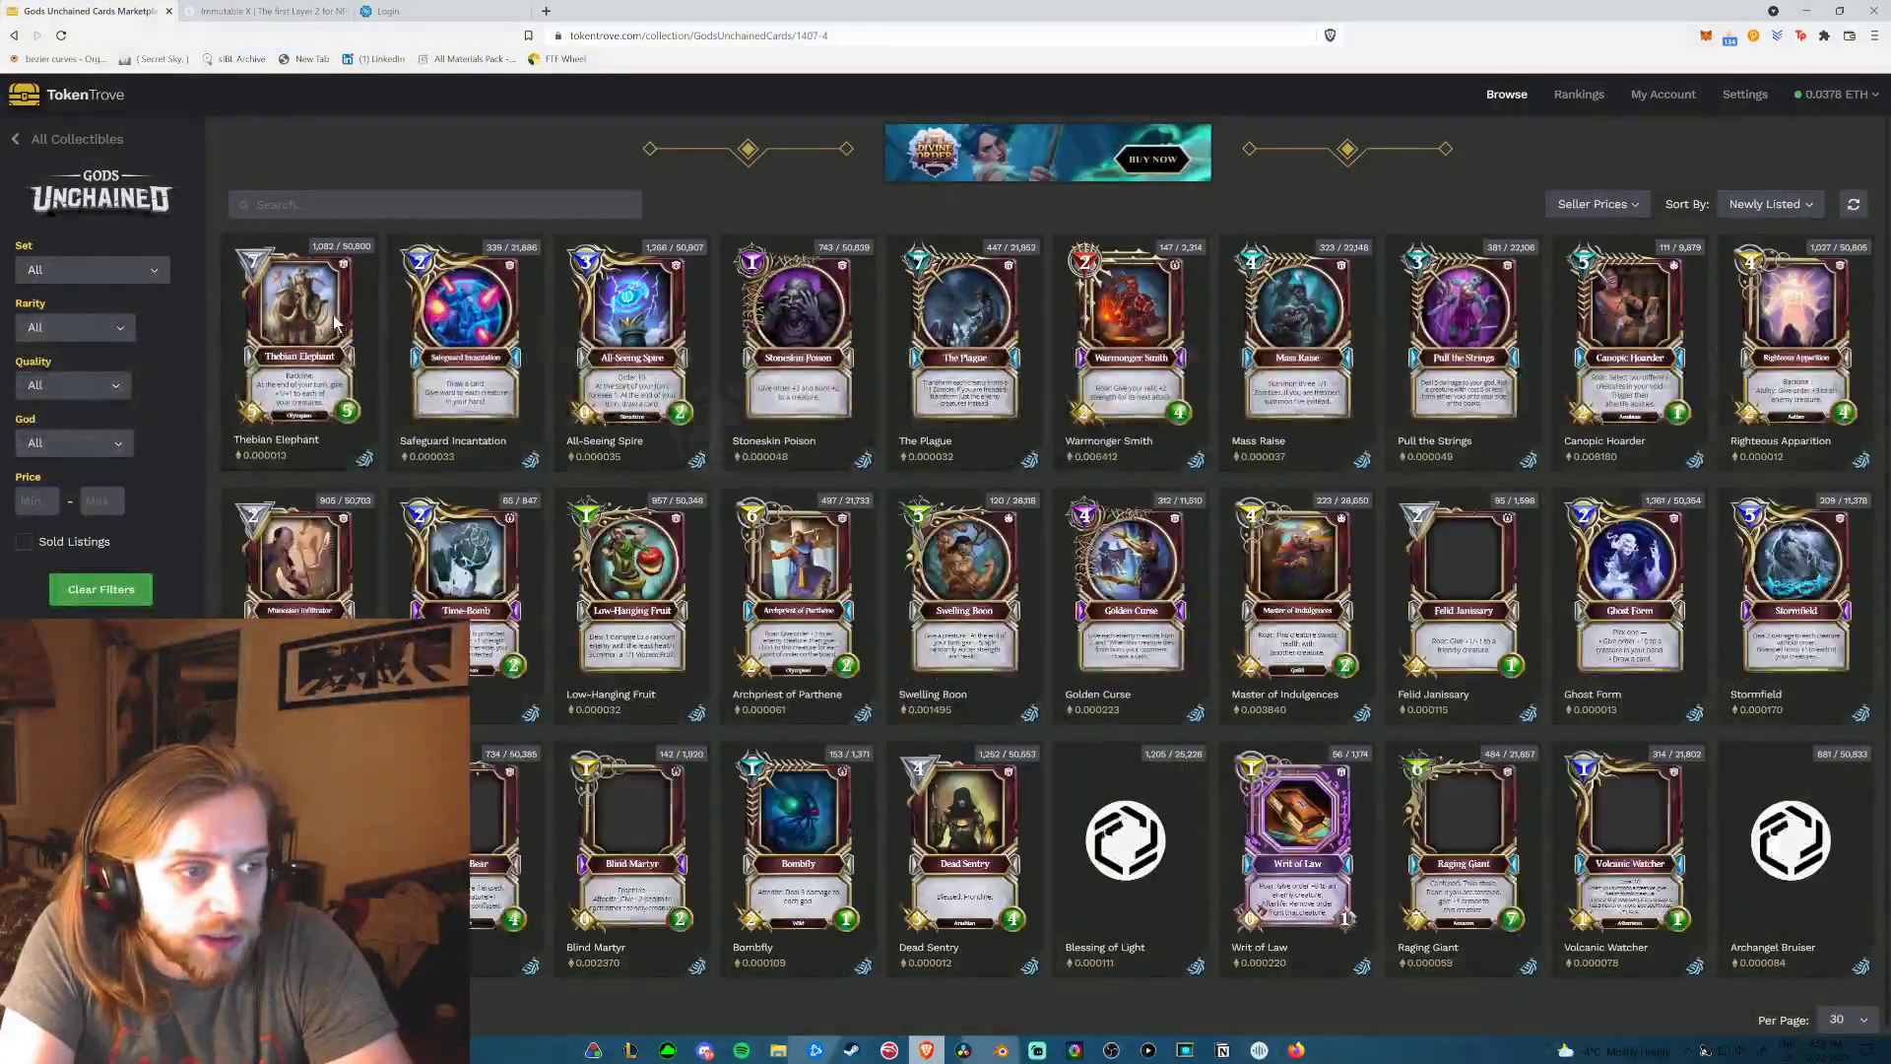
Preview Thebian Elephant, then open Safeguard Incantation's details with listings from 0.000033.
click(334, 323)
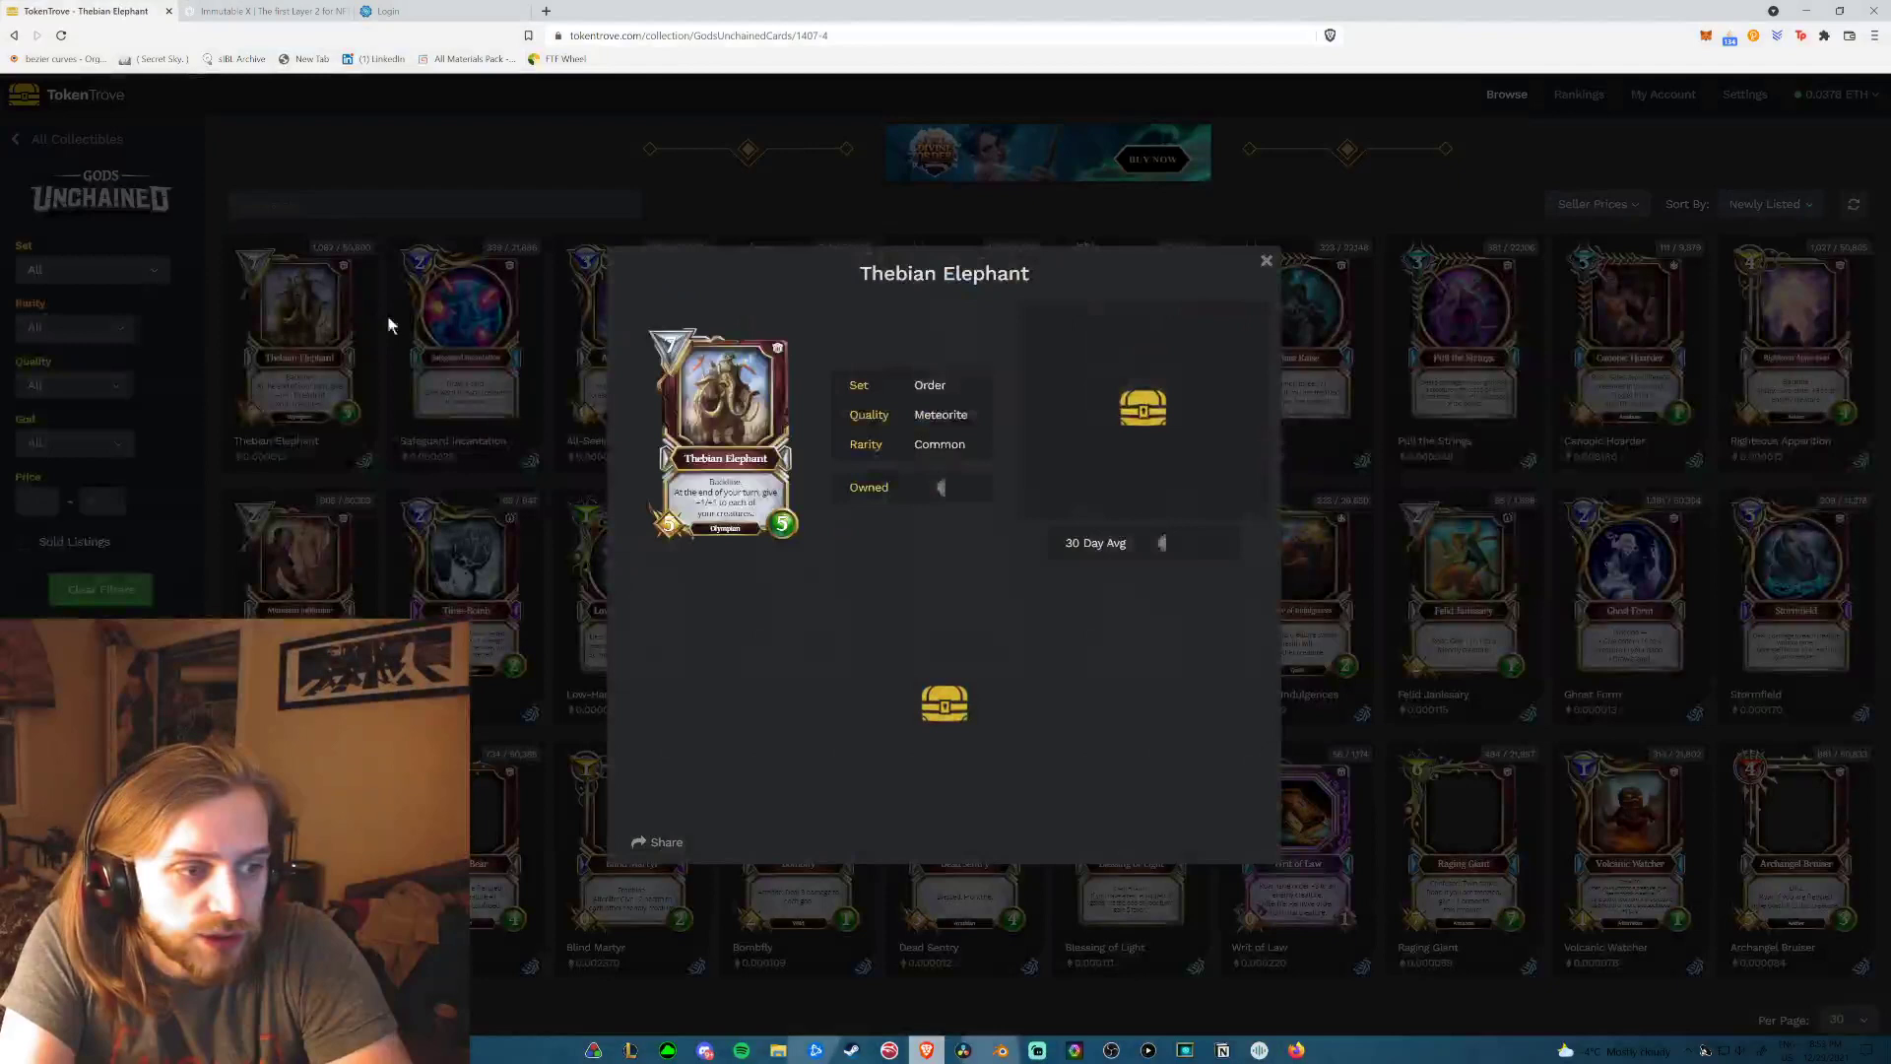
click(1265, 257)
click(505, 337)
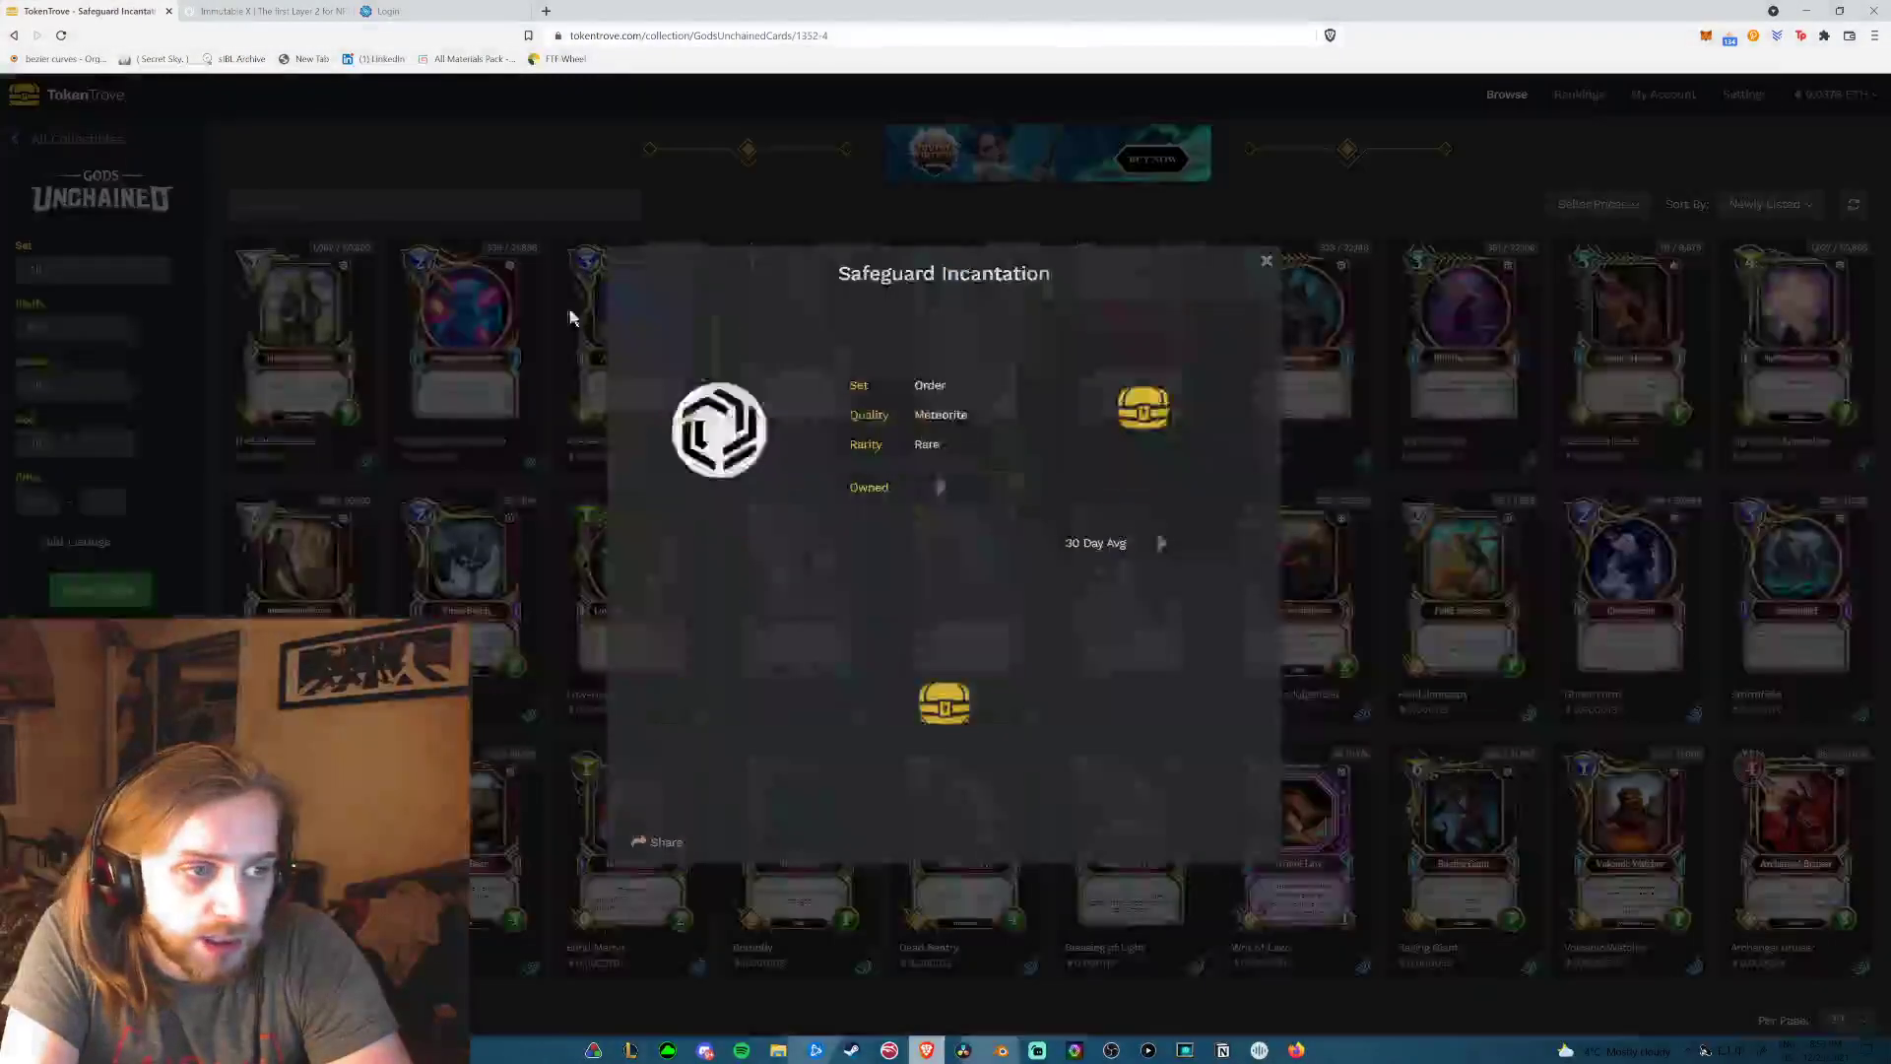
mouse_move(1237, 380)
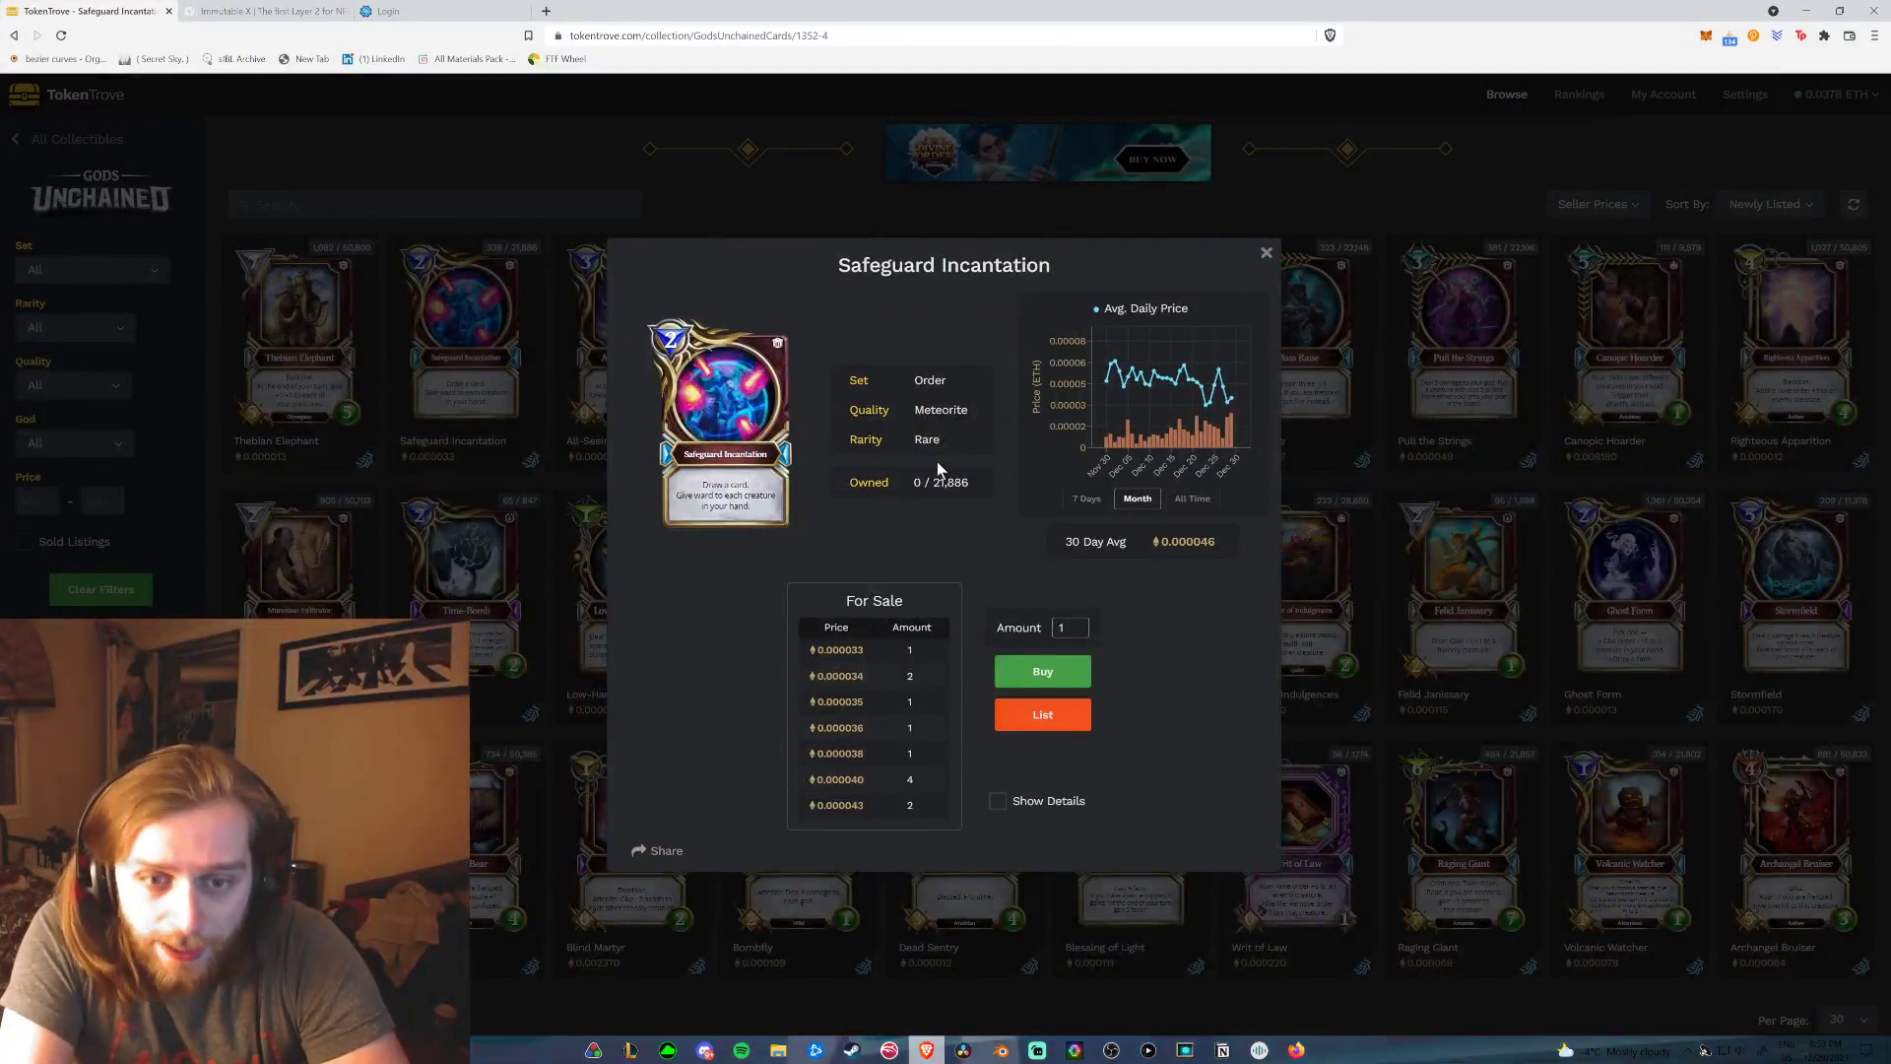
Buy Safeguard Incantation for 0.000033 ETH, sign in MetaMask, and open the List Collectible window.
click(1028, 678)
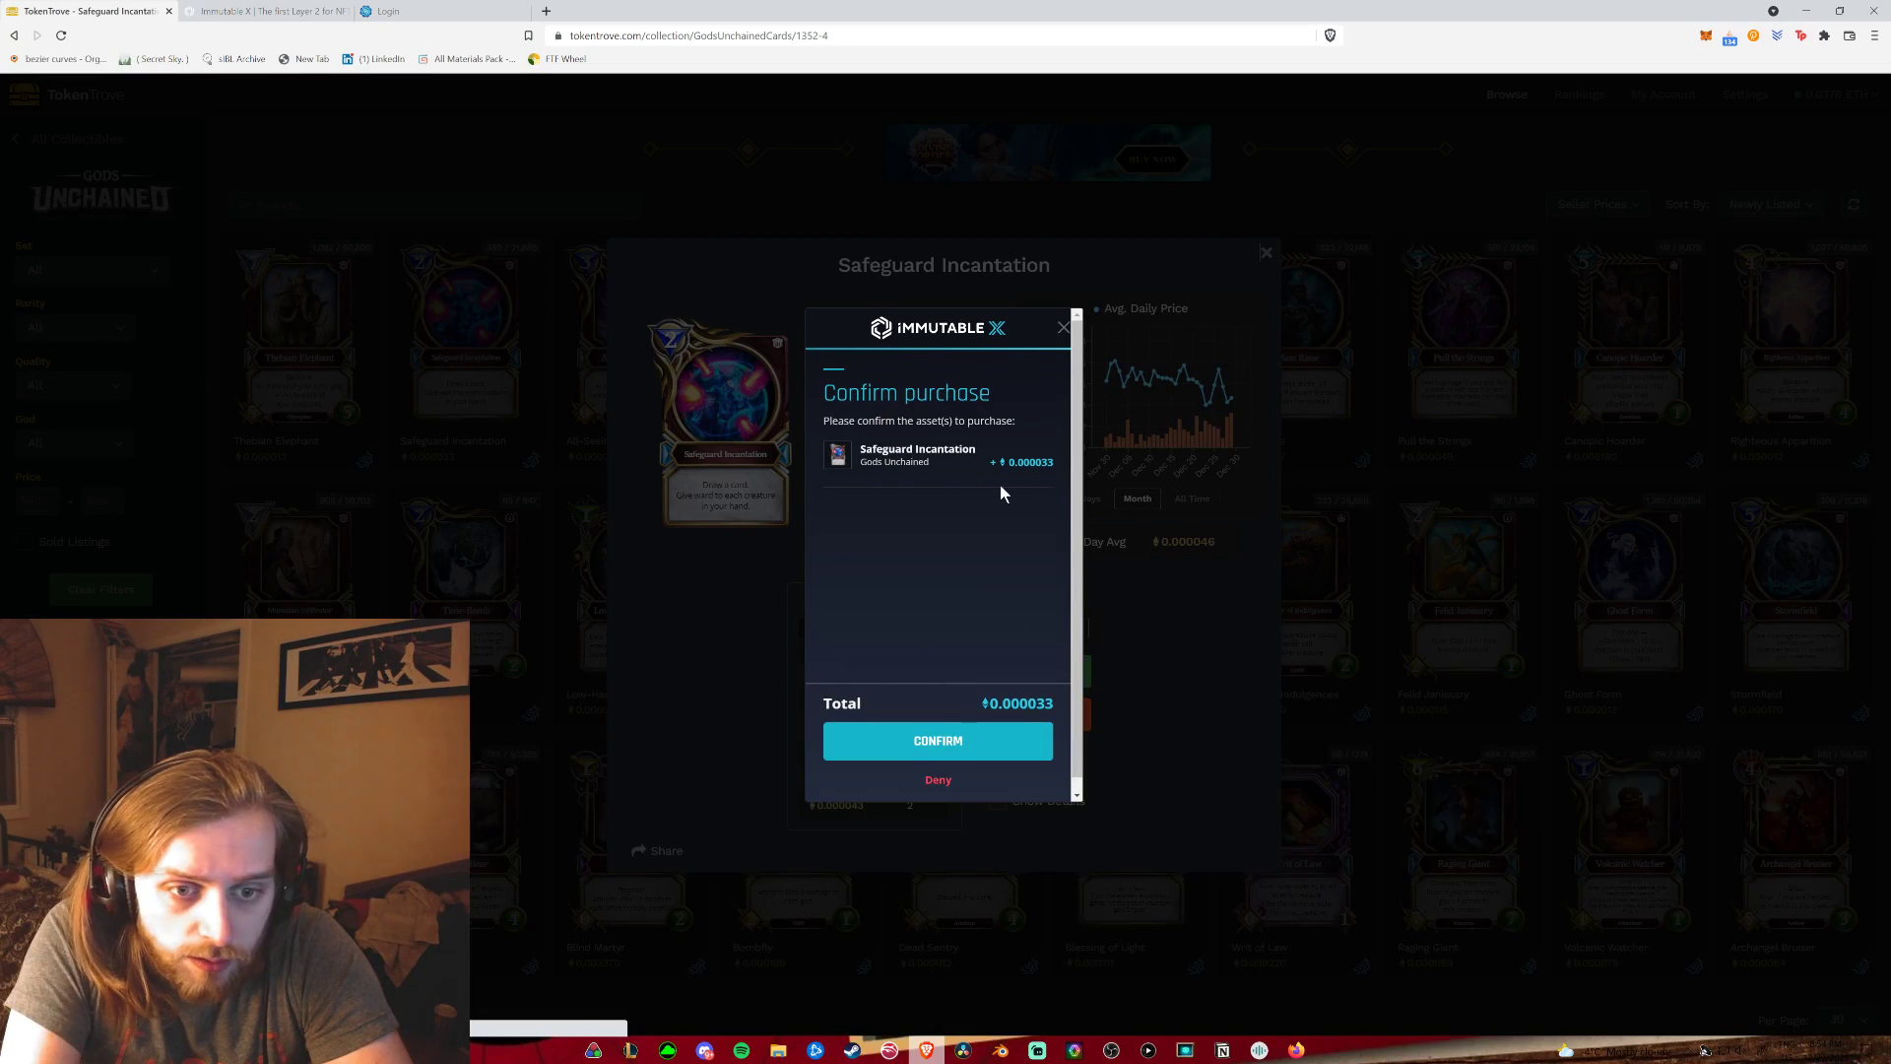
click(984, 741)
drag(1039, 704, 1017, 746)
click(1016, 747)
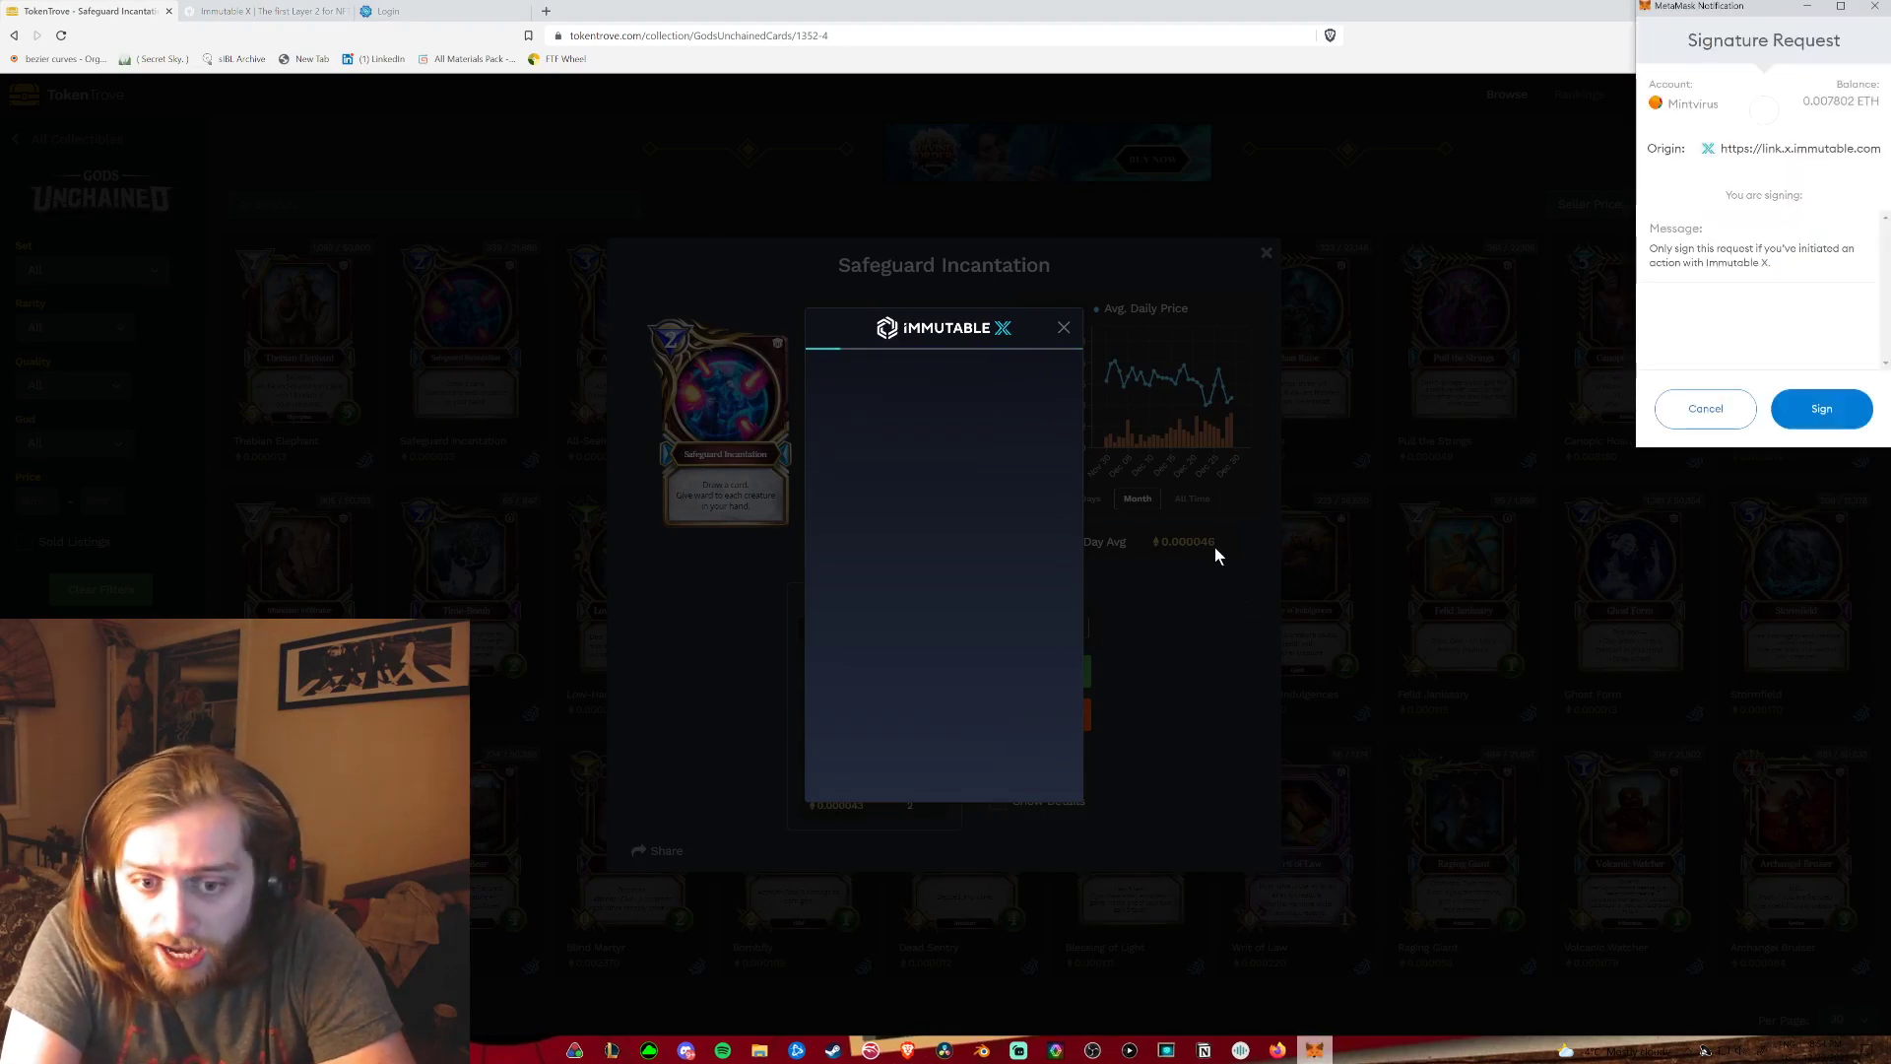
click(1843, 408)
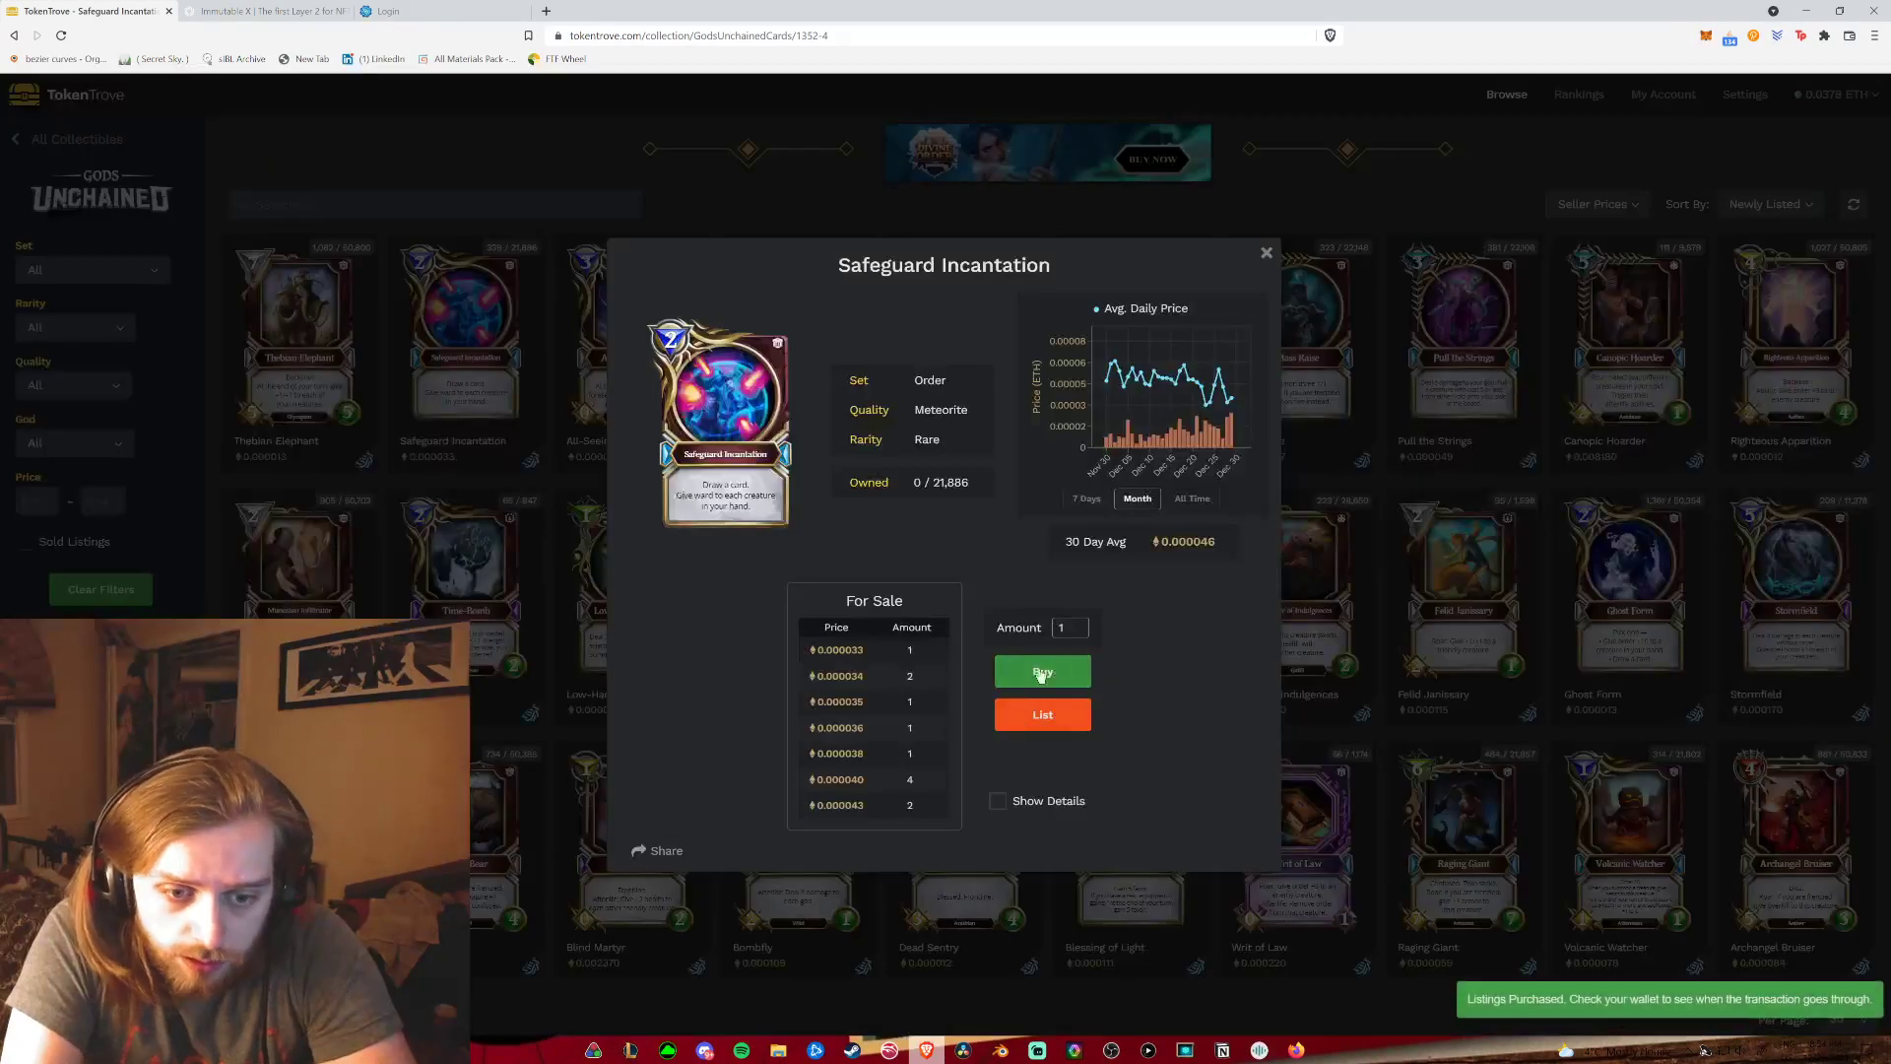
click(1045, 719)
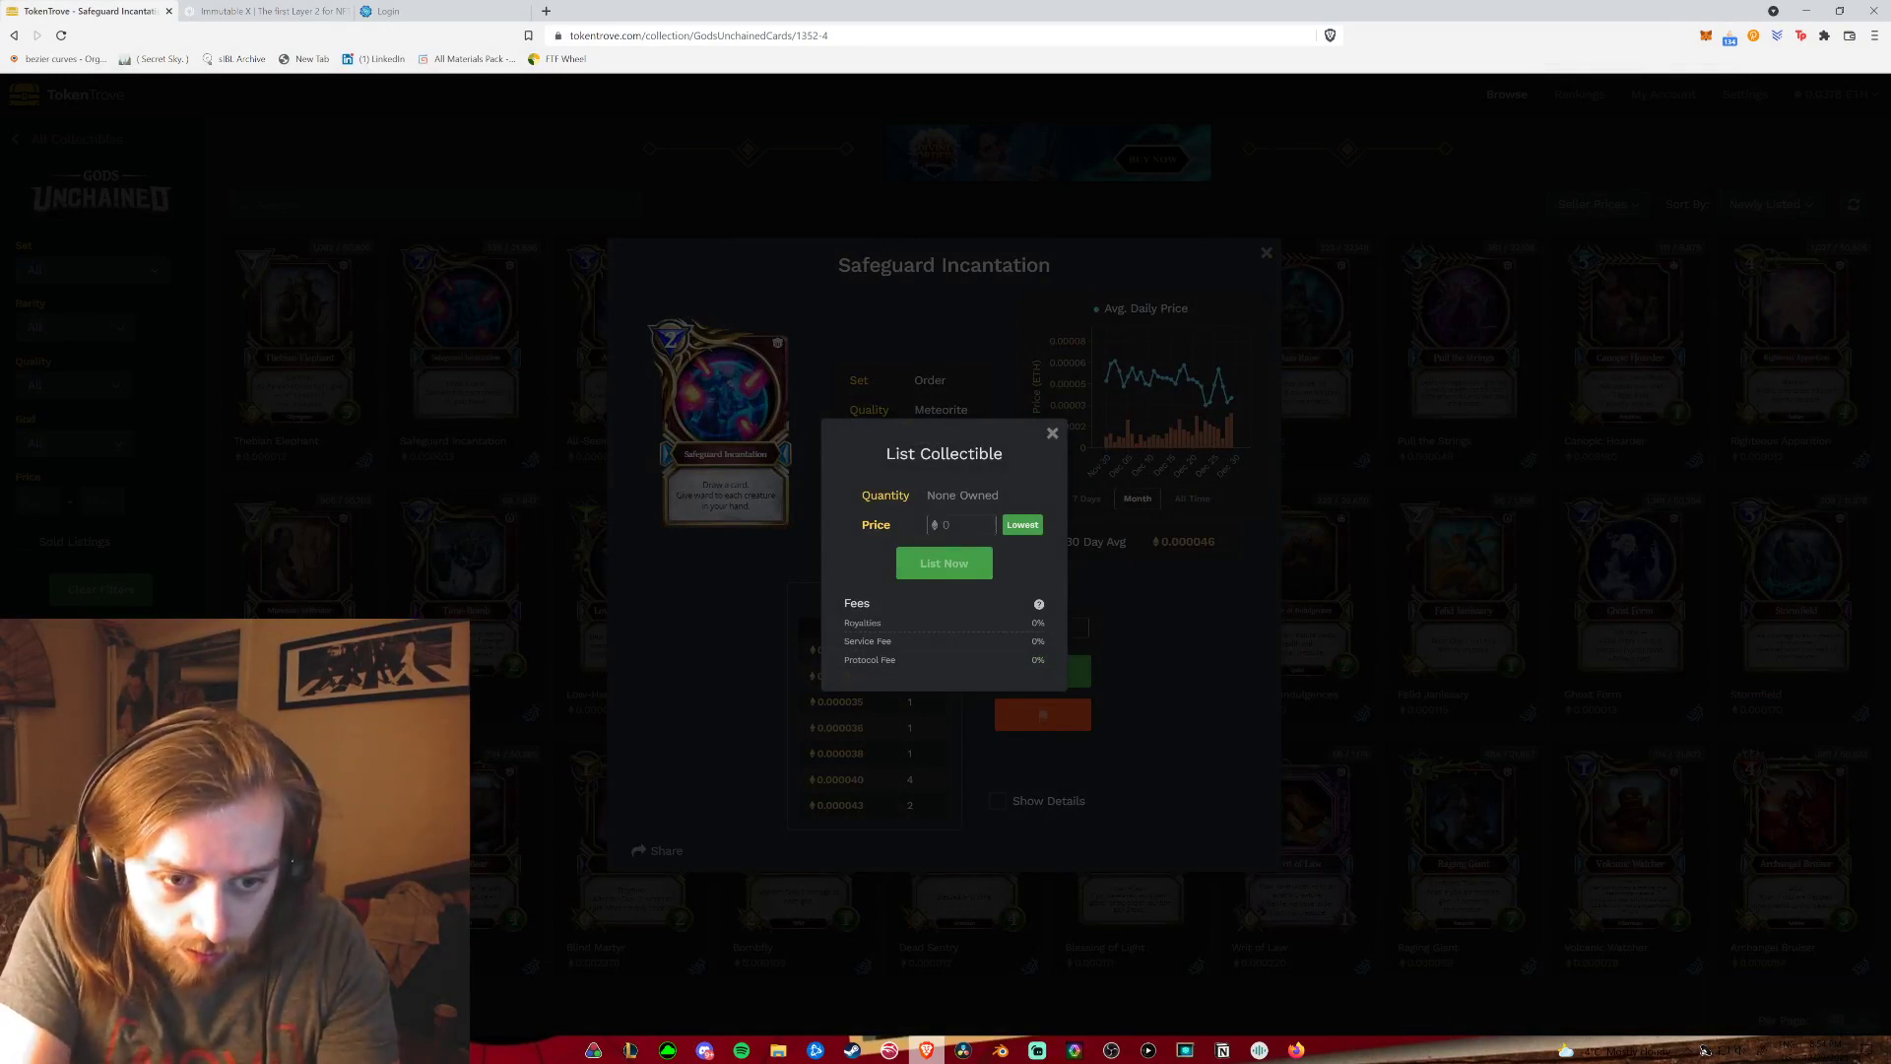
Dismiss the Safeguard Incantation listing form and card details, then go to the My Account wallet.
click(1052, 434)
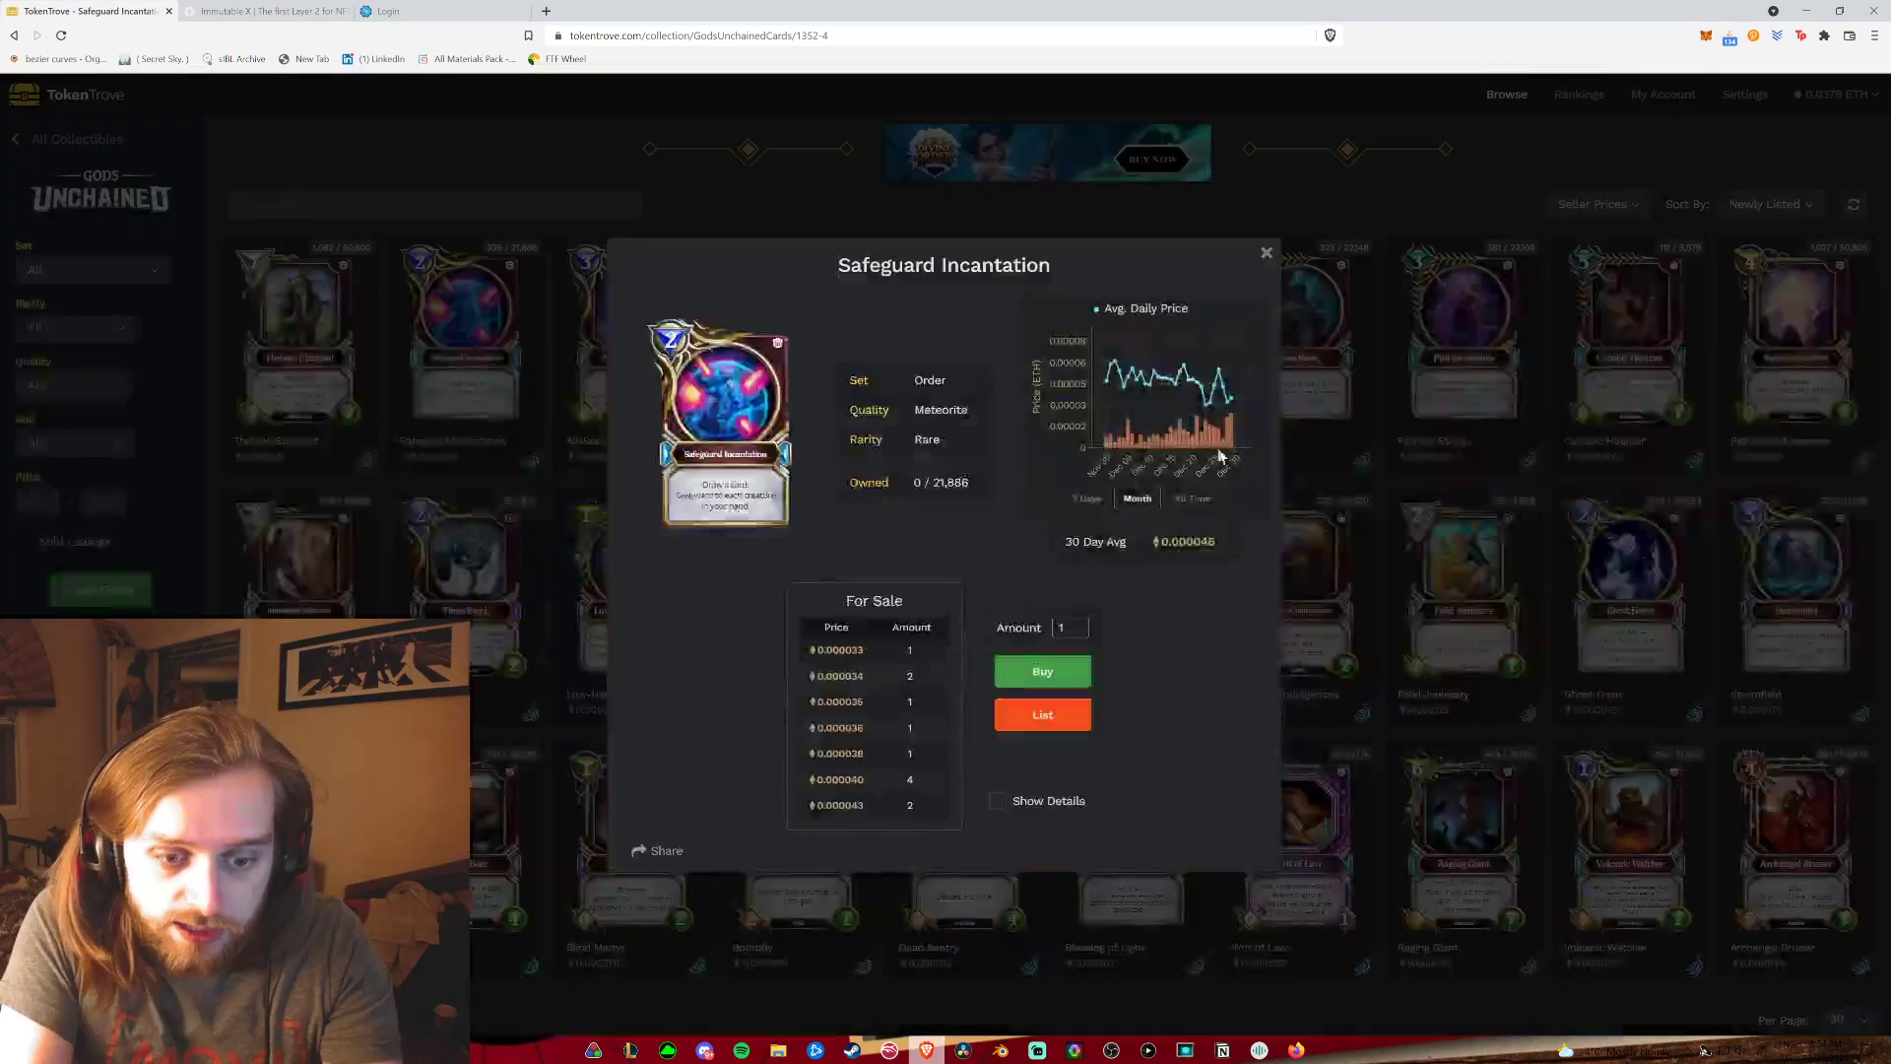
click(1265, 254)
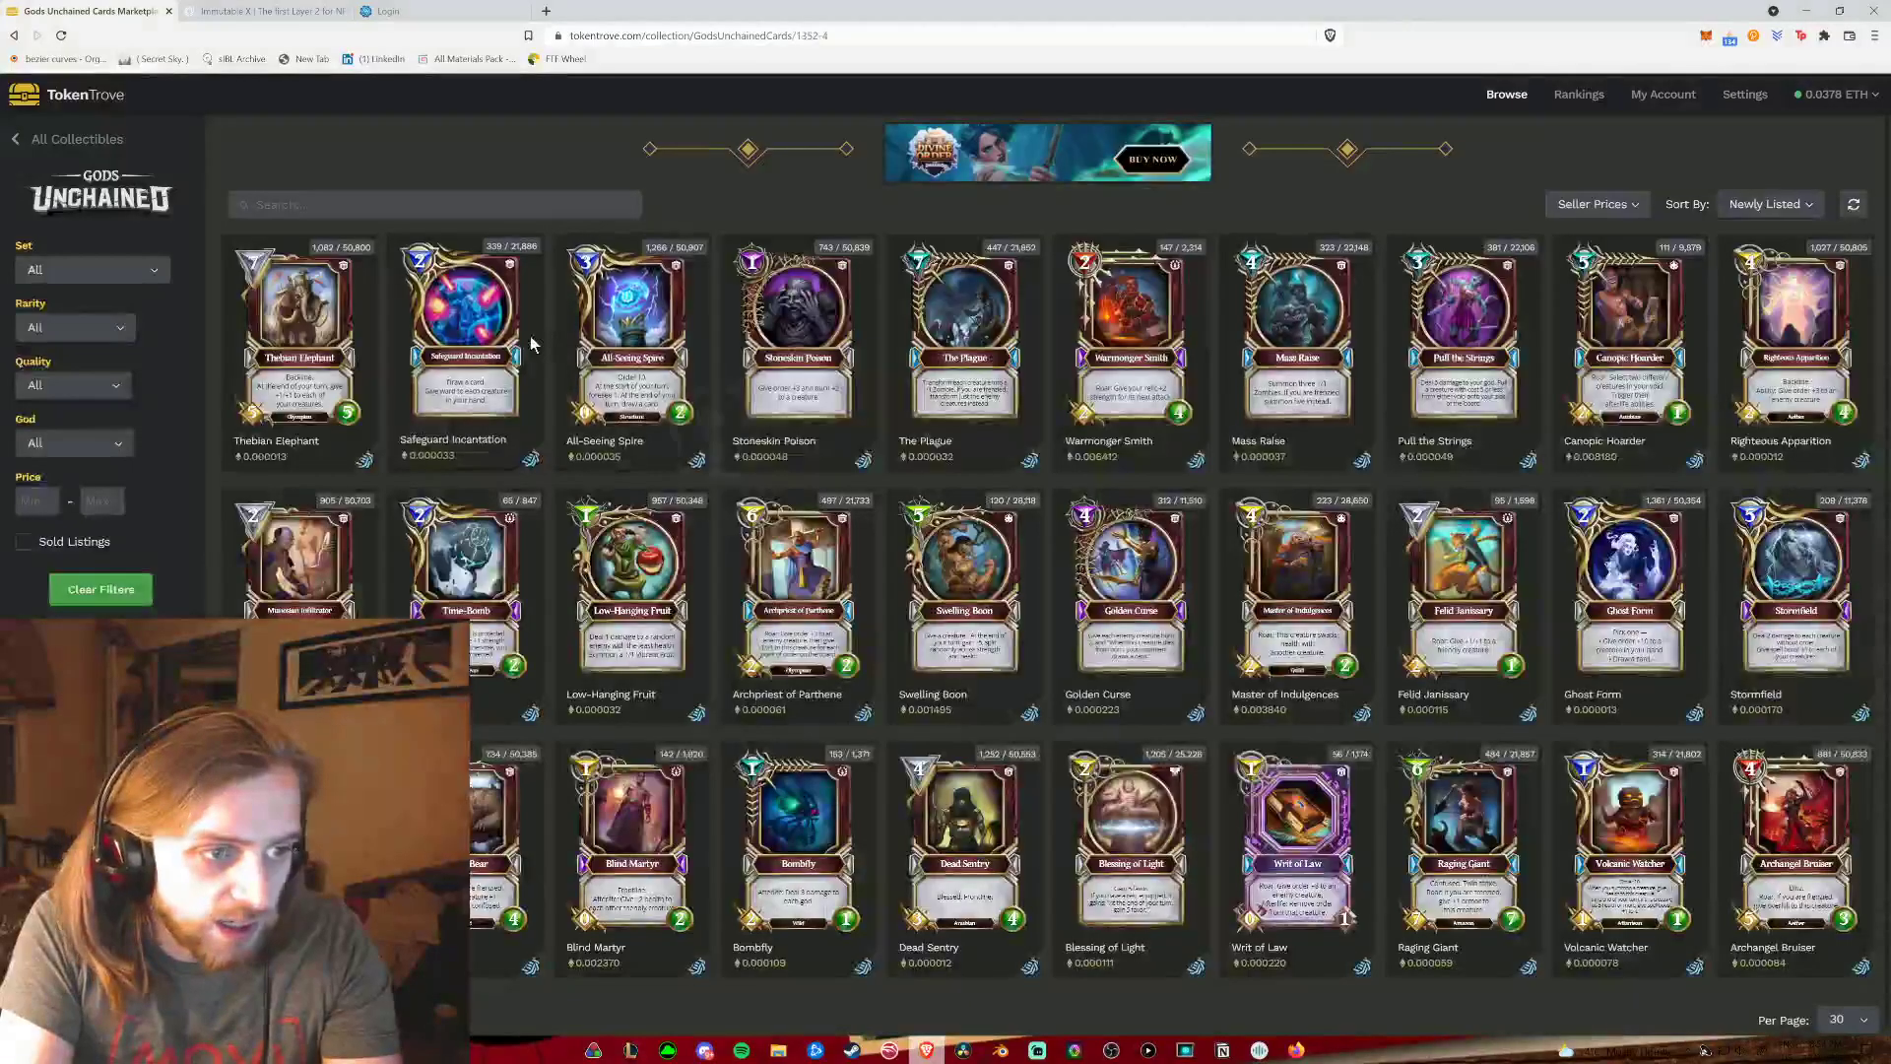
click(532, 360)
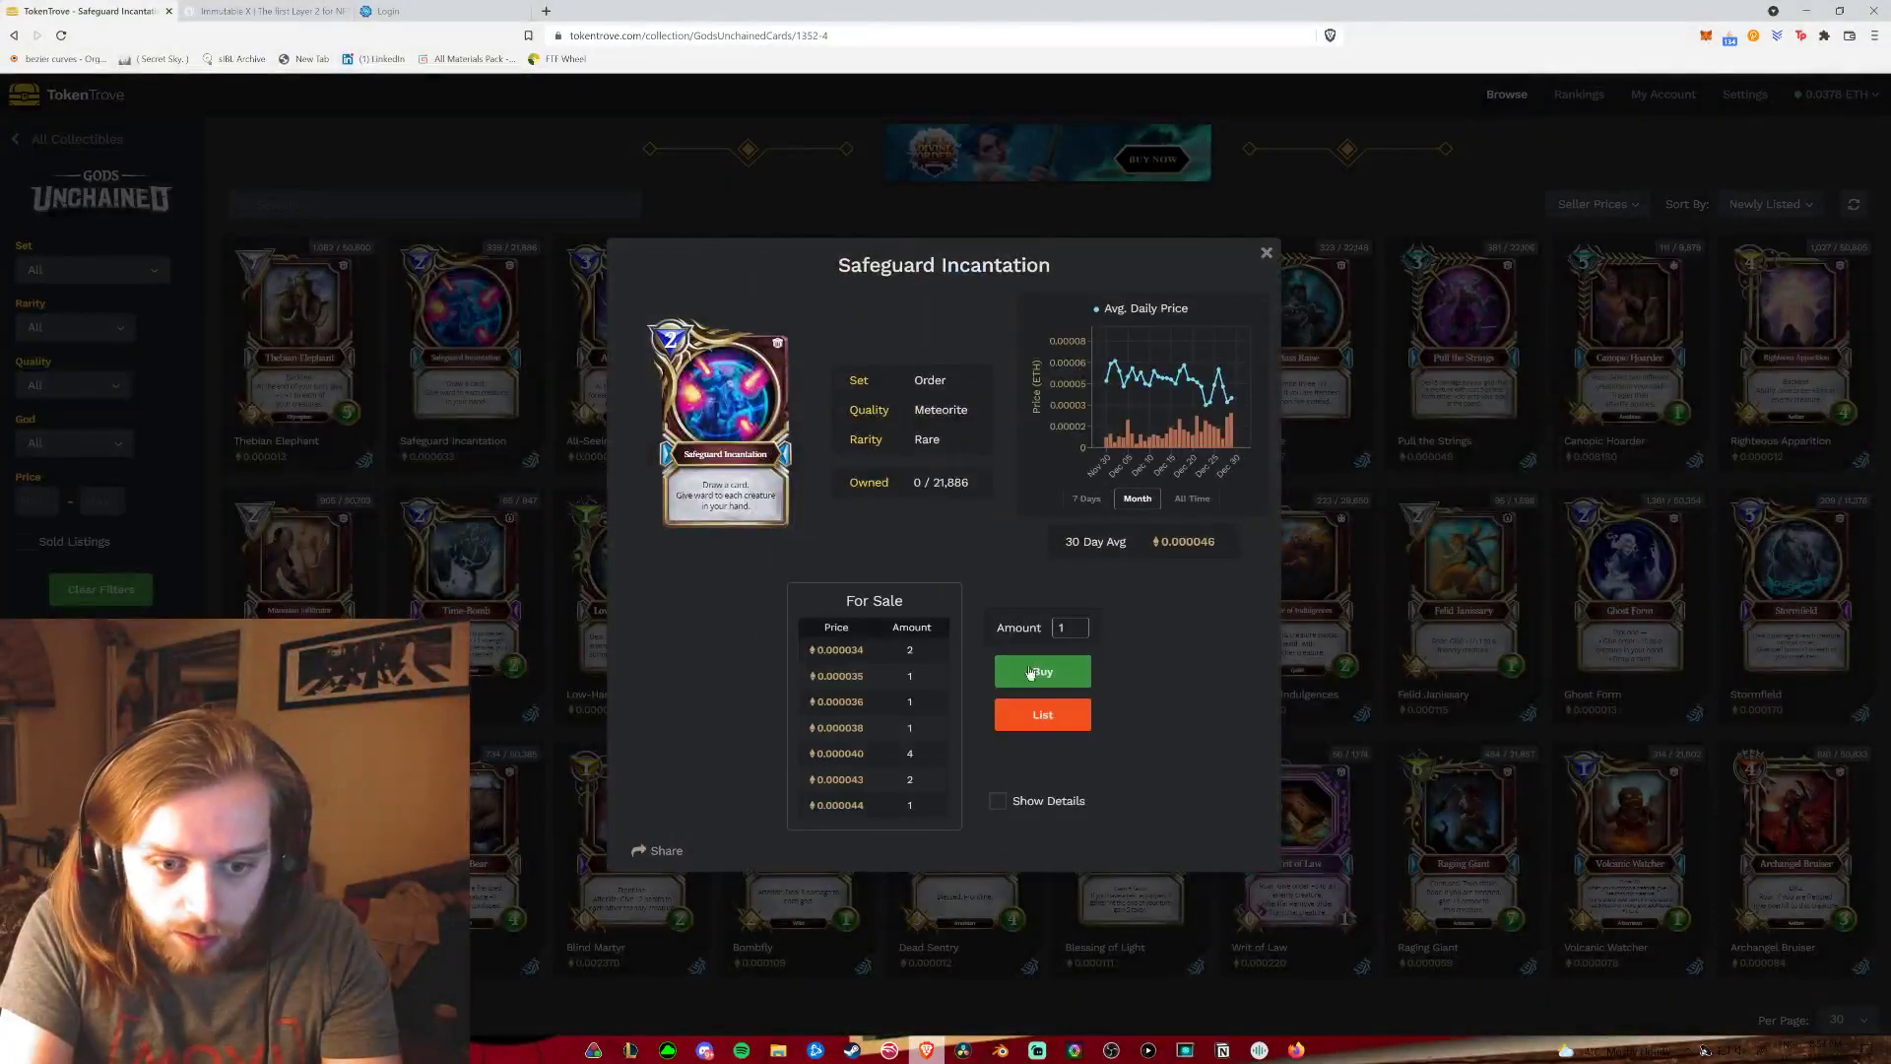
click(1056, 728)
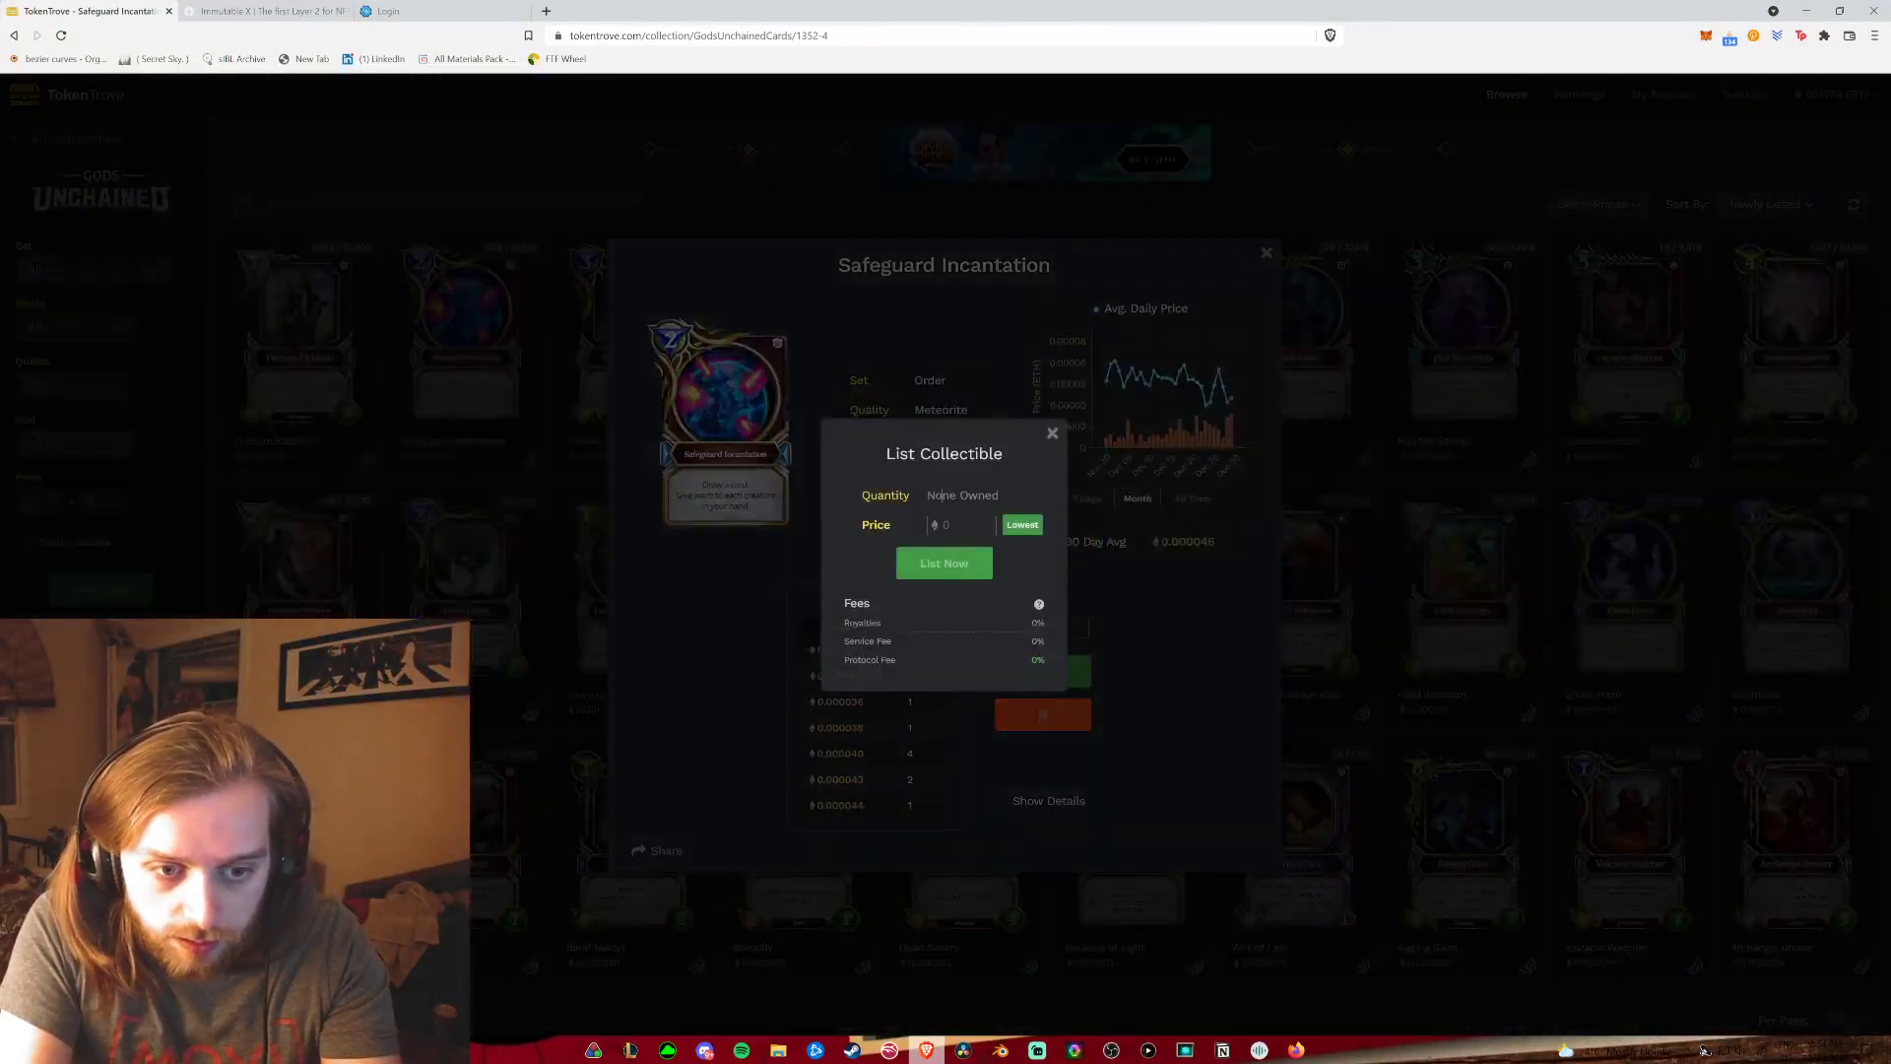
click(1051, 433)
click(1267, 252)
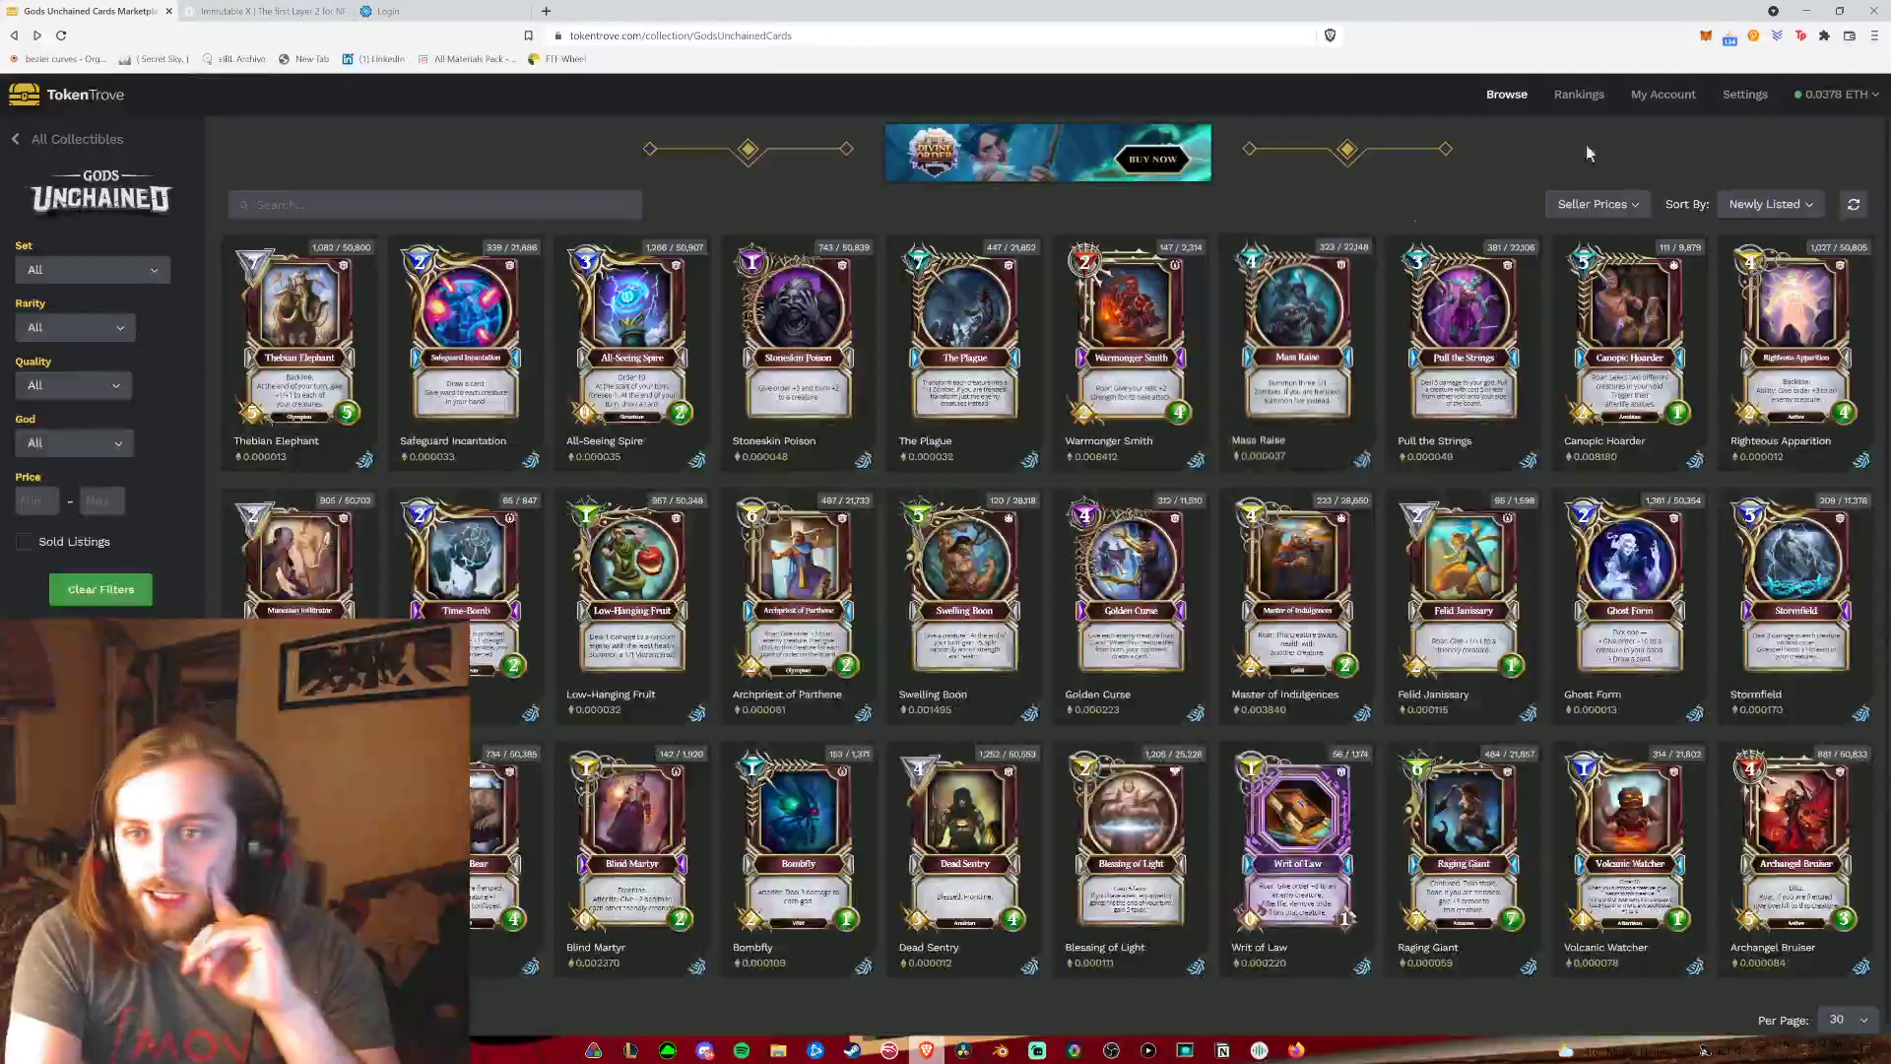
click(1662, 95)
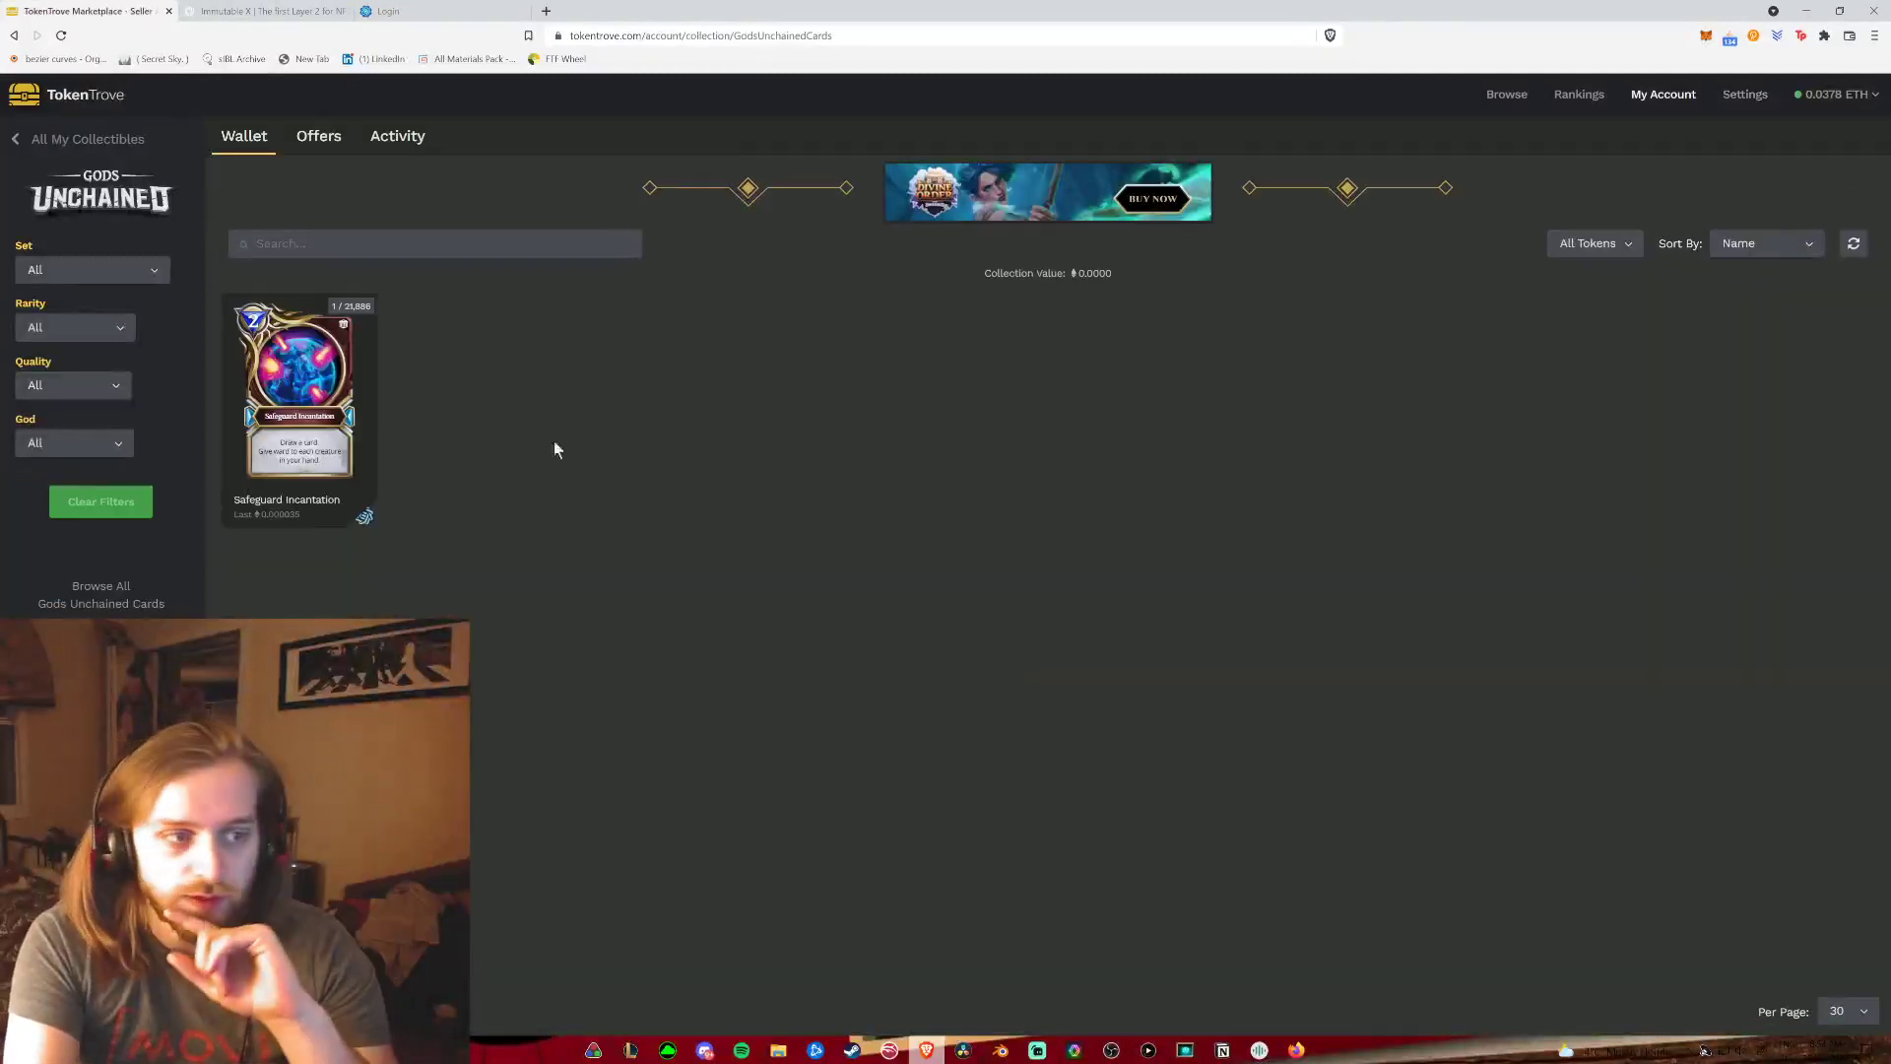
List the owned Safeguard Incantation card at 0.00004 ETH, confirming in Immutable X and signing in MetaMask.
click(367, 439)
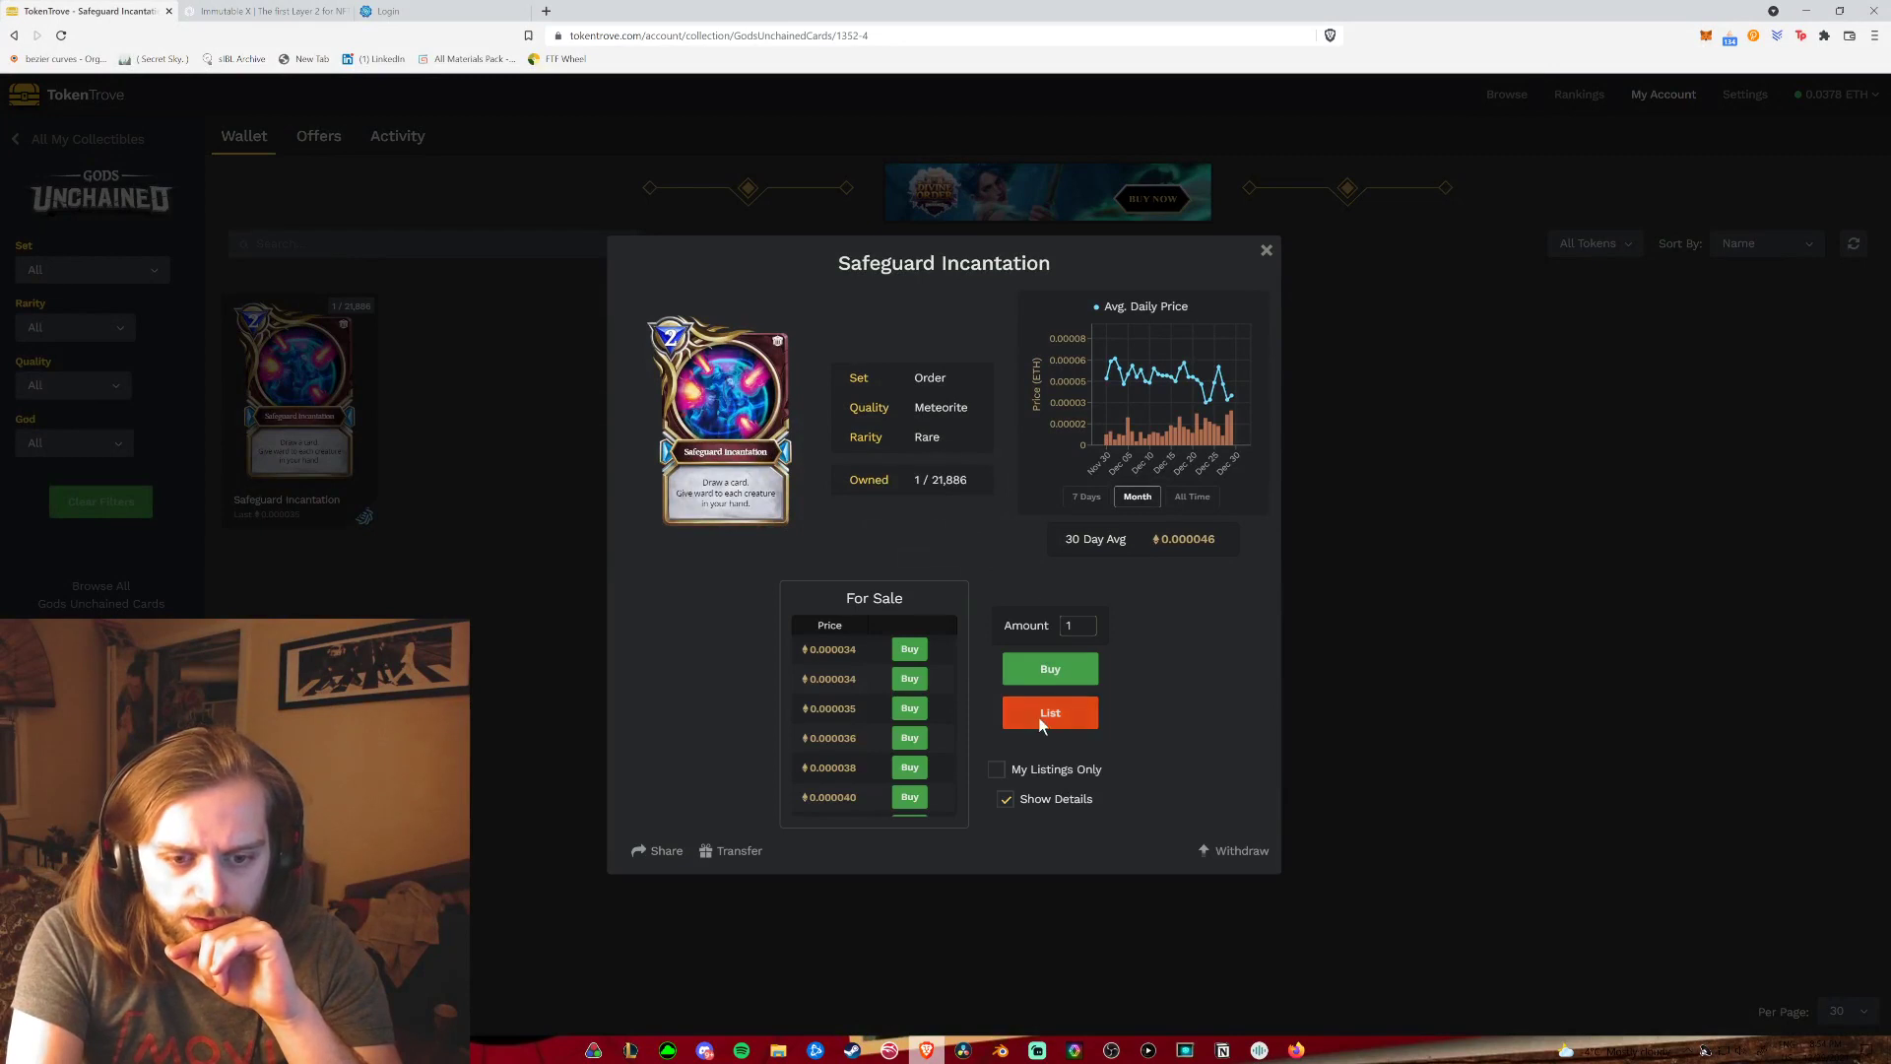
click(1050, 712)
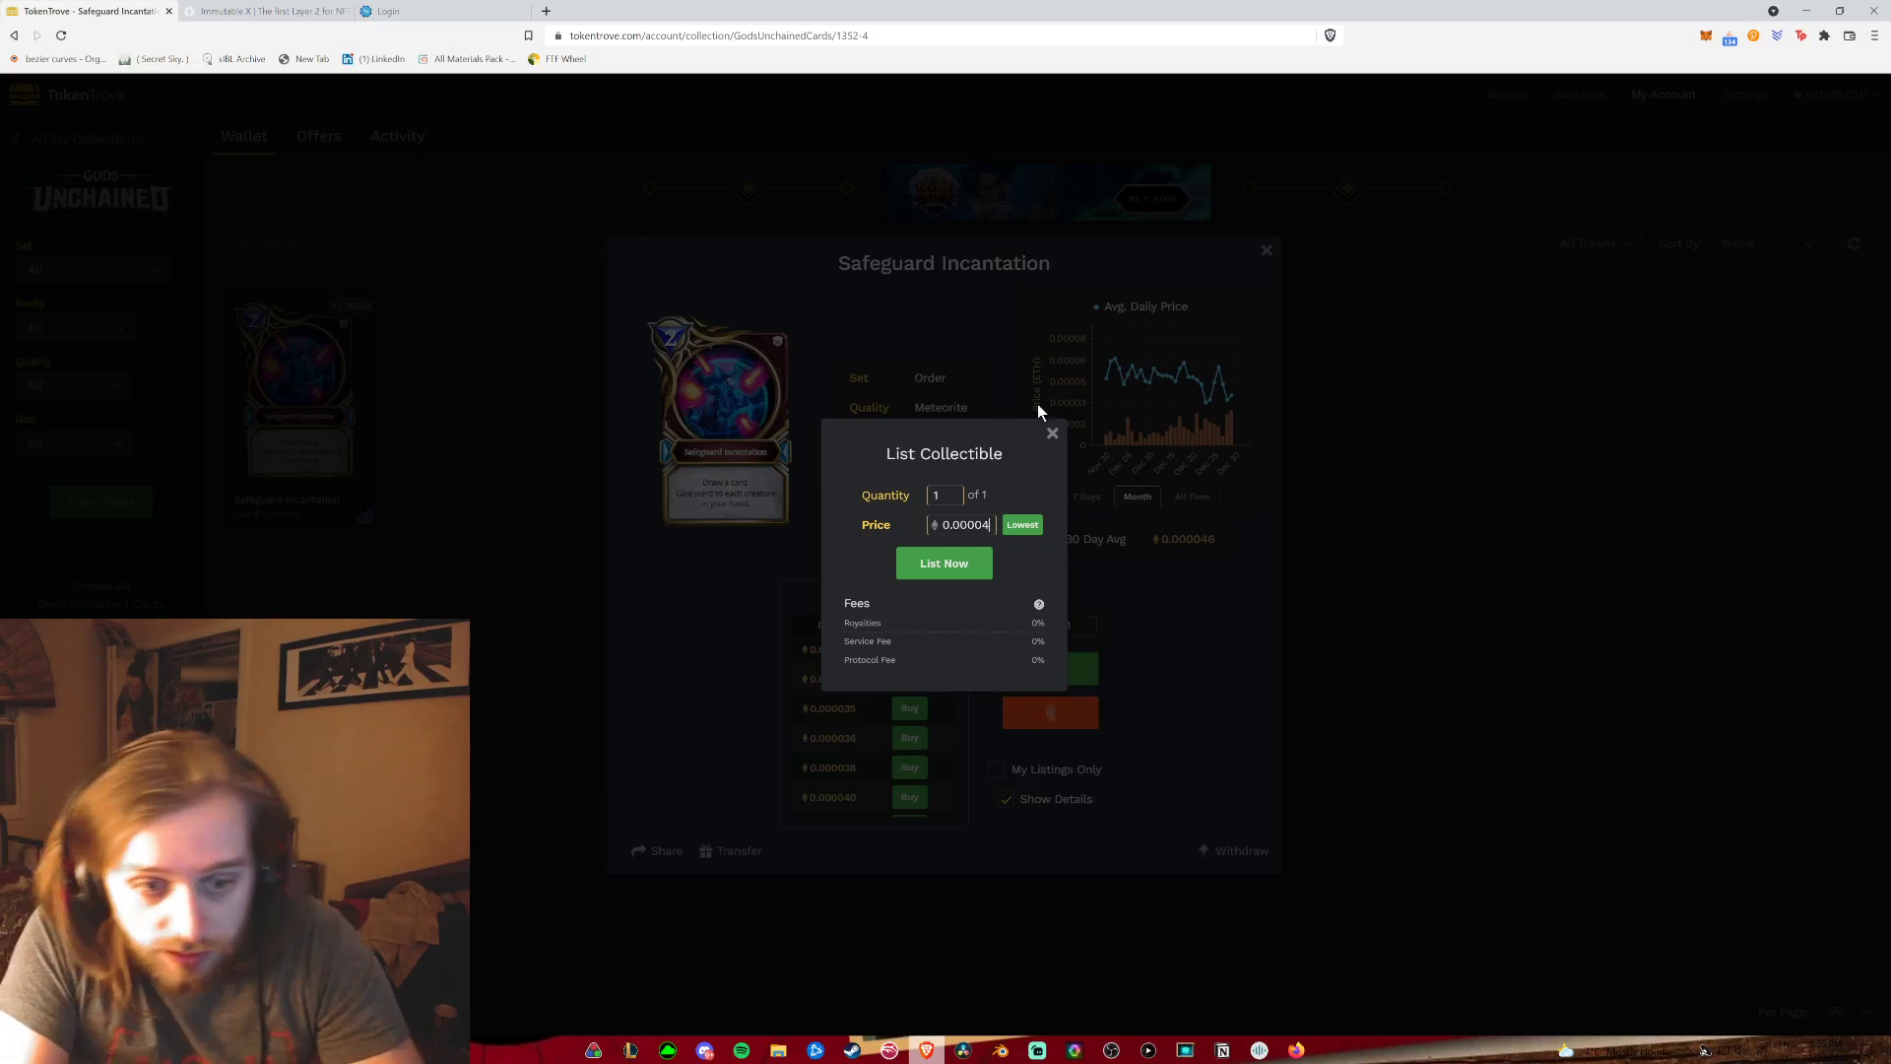
click(944, 563)
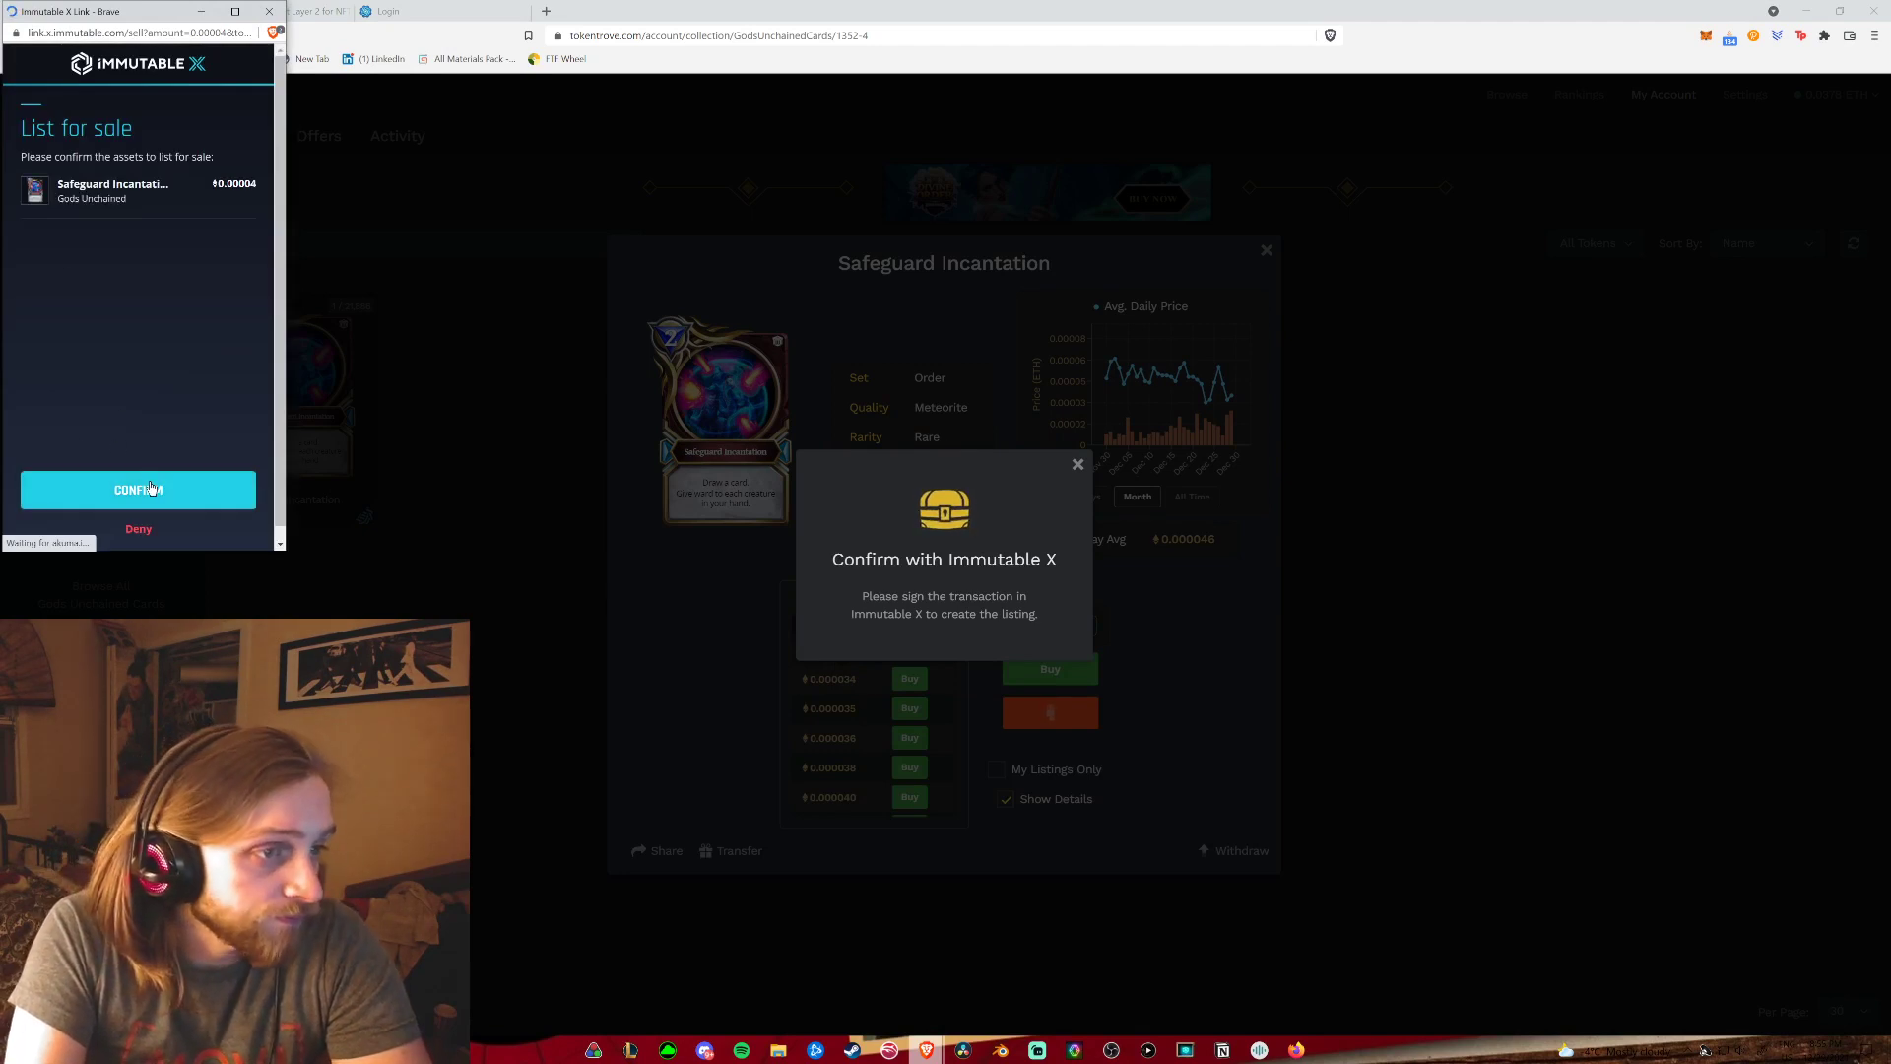
click(160, 486)
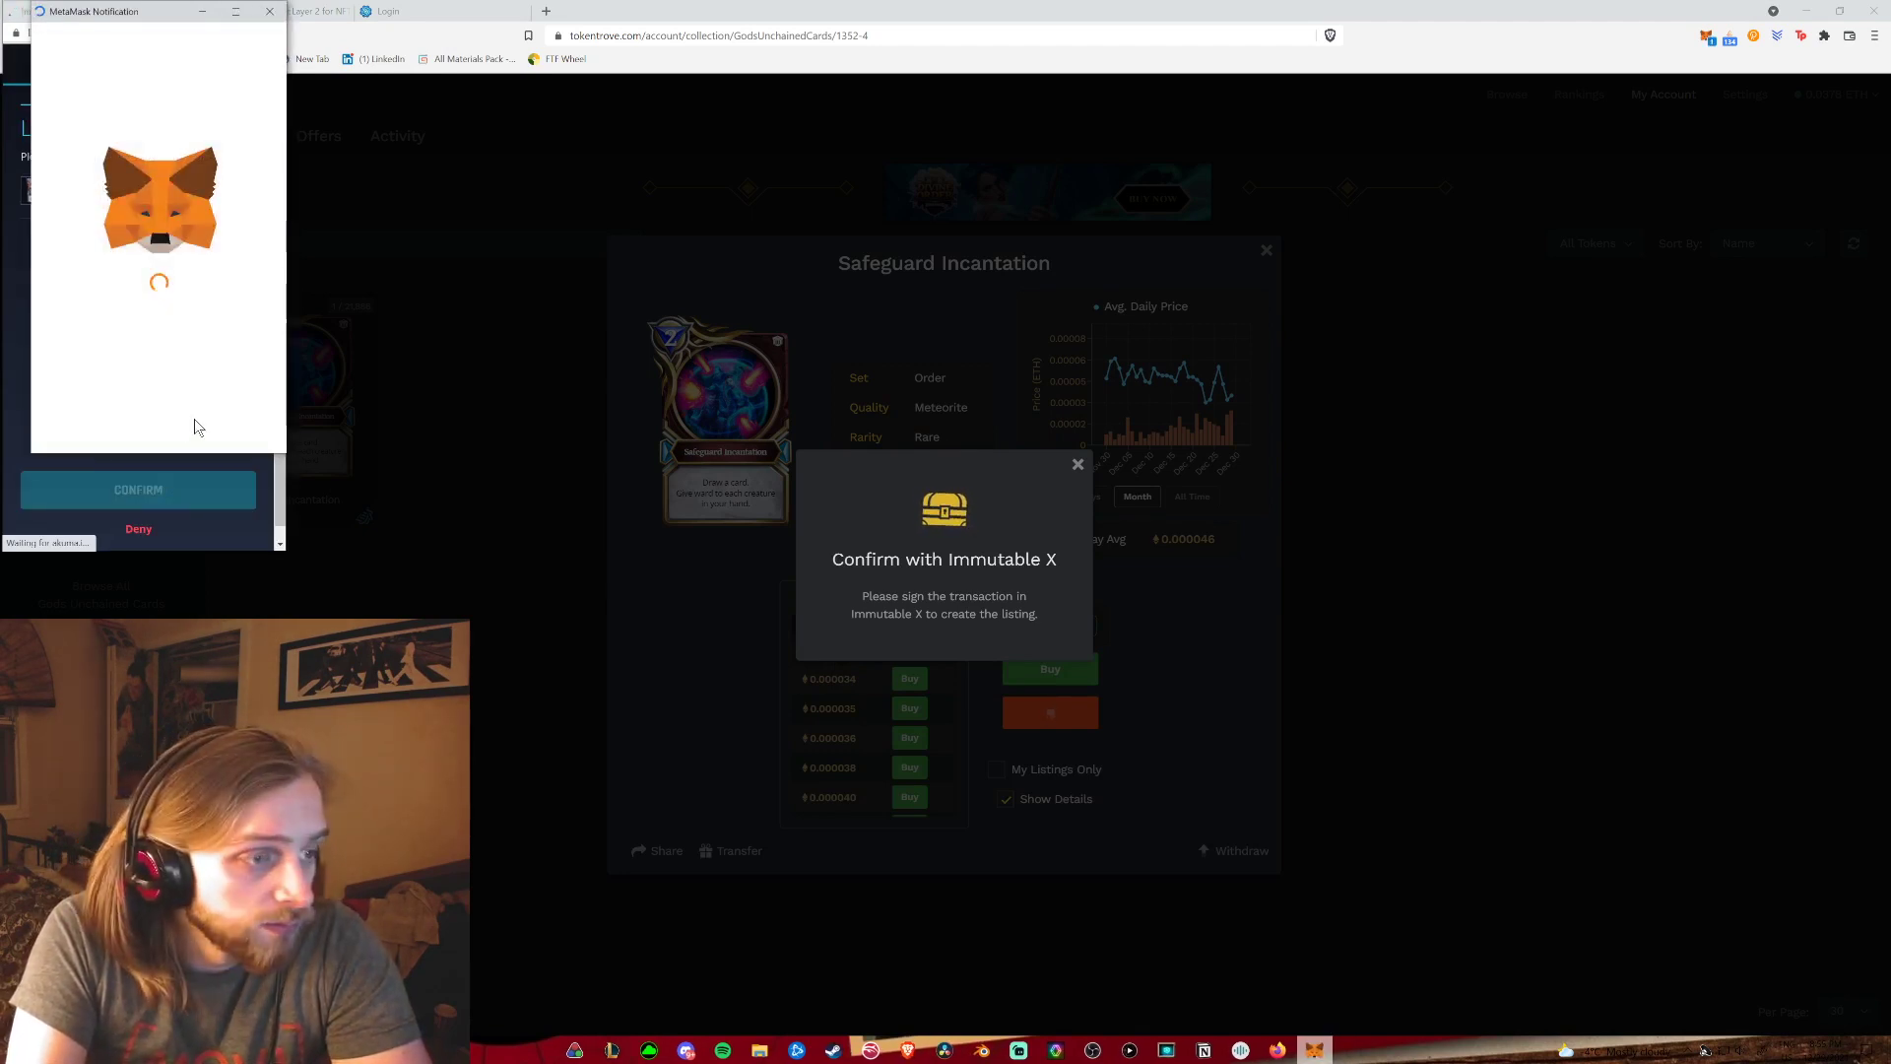
click(213, 411)
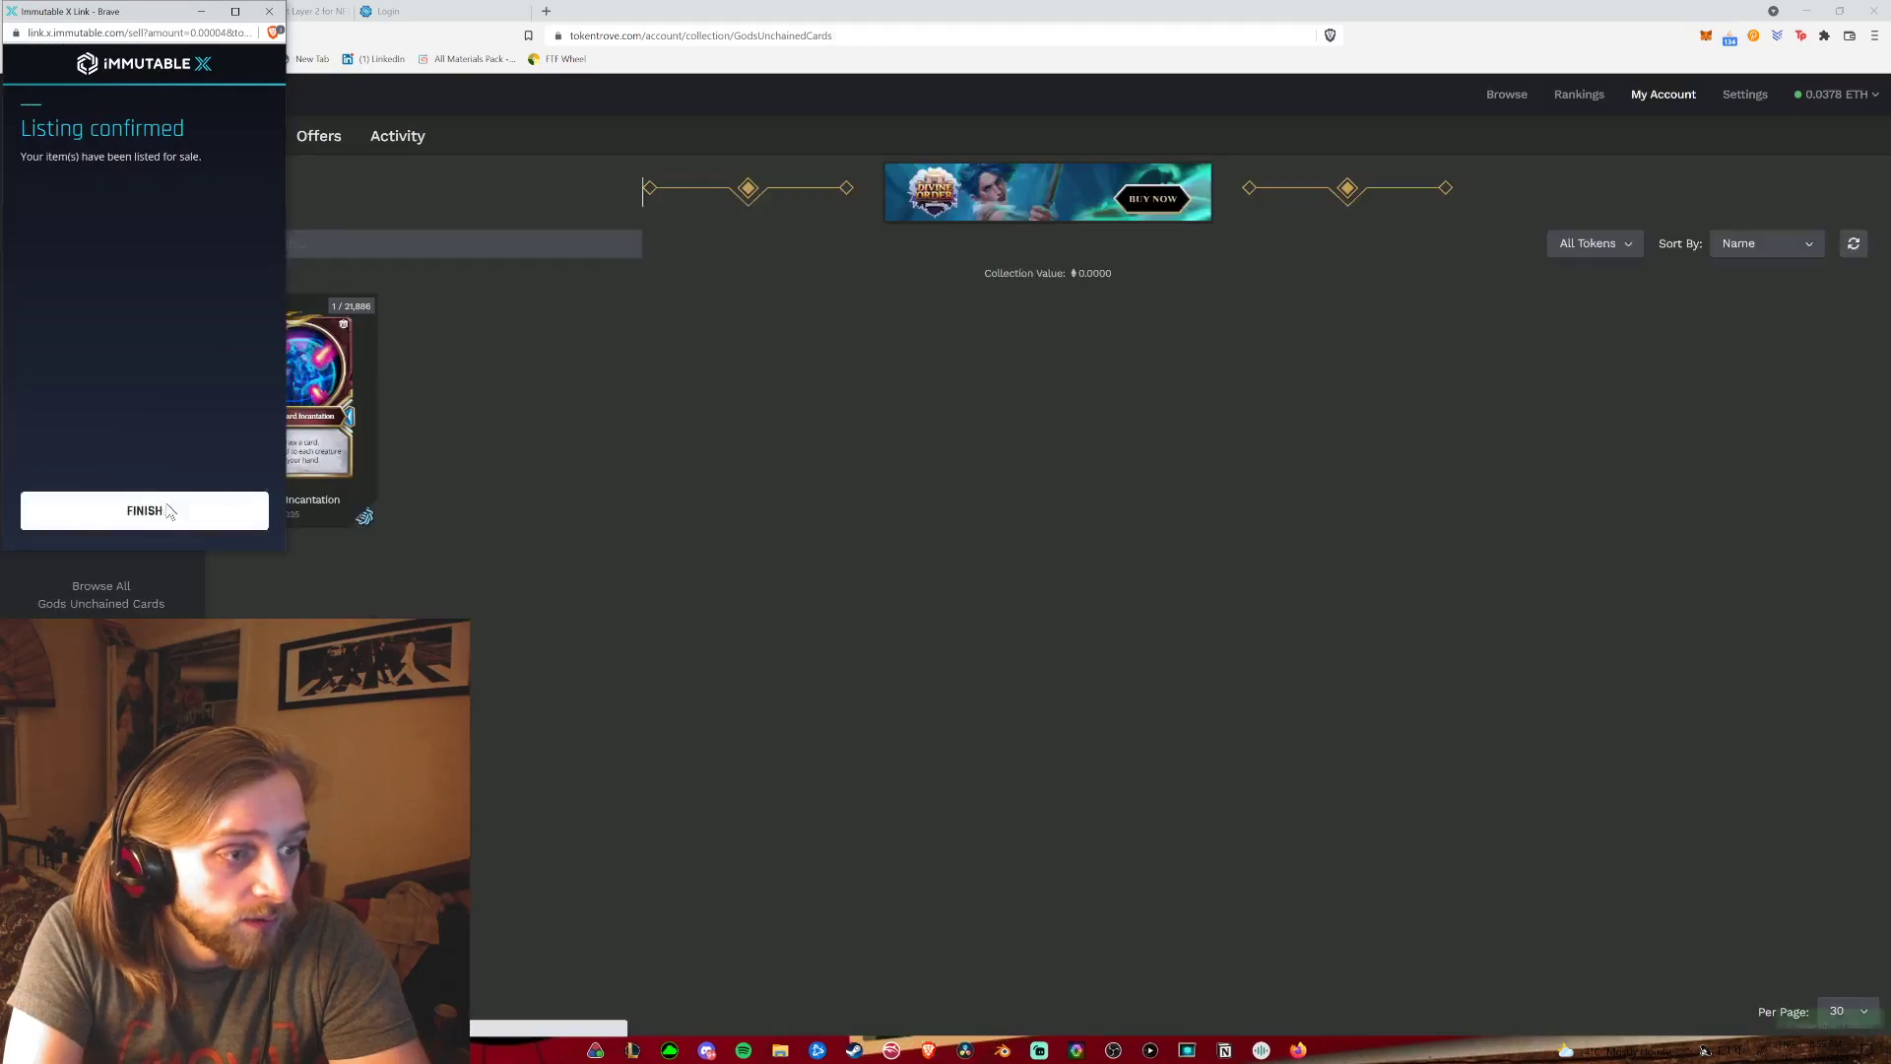
click(158, 510)
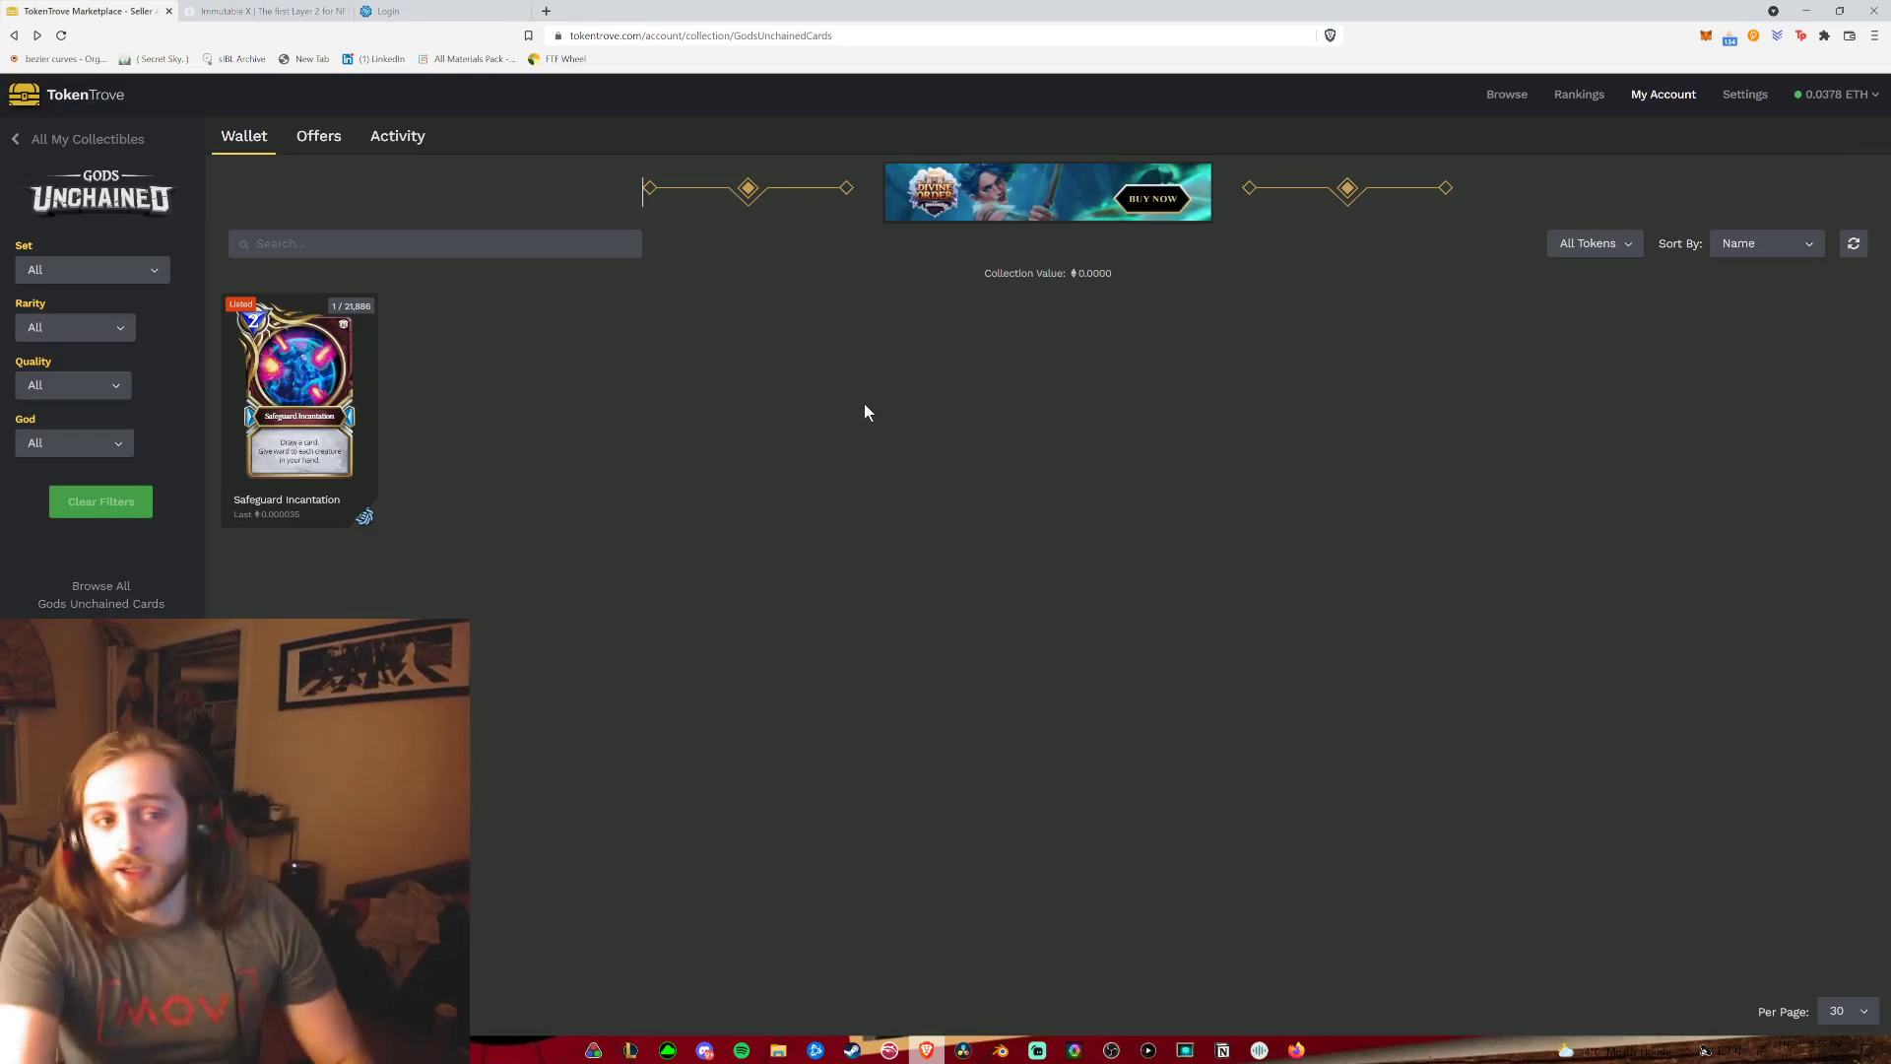
Show the account balances, highlight the 0.0300 IMTBL ETH figure, and open a new browser tab.
click(1827, 96)
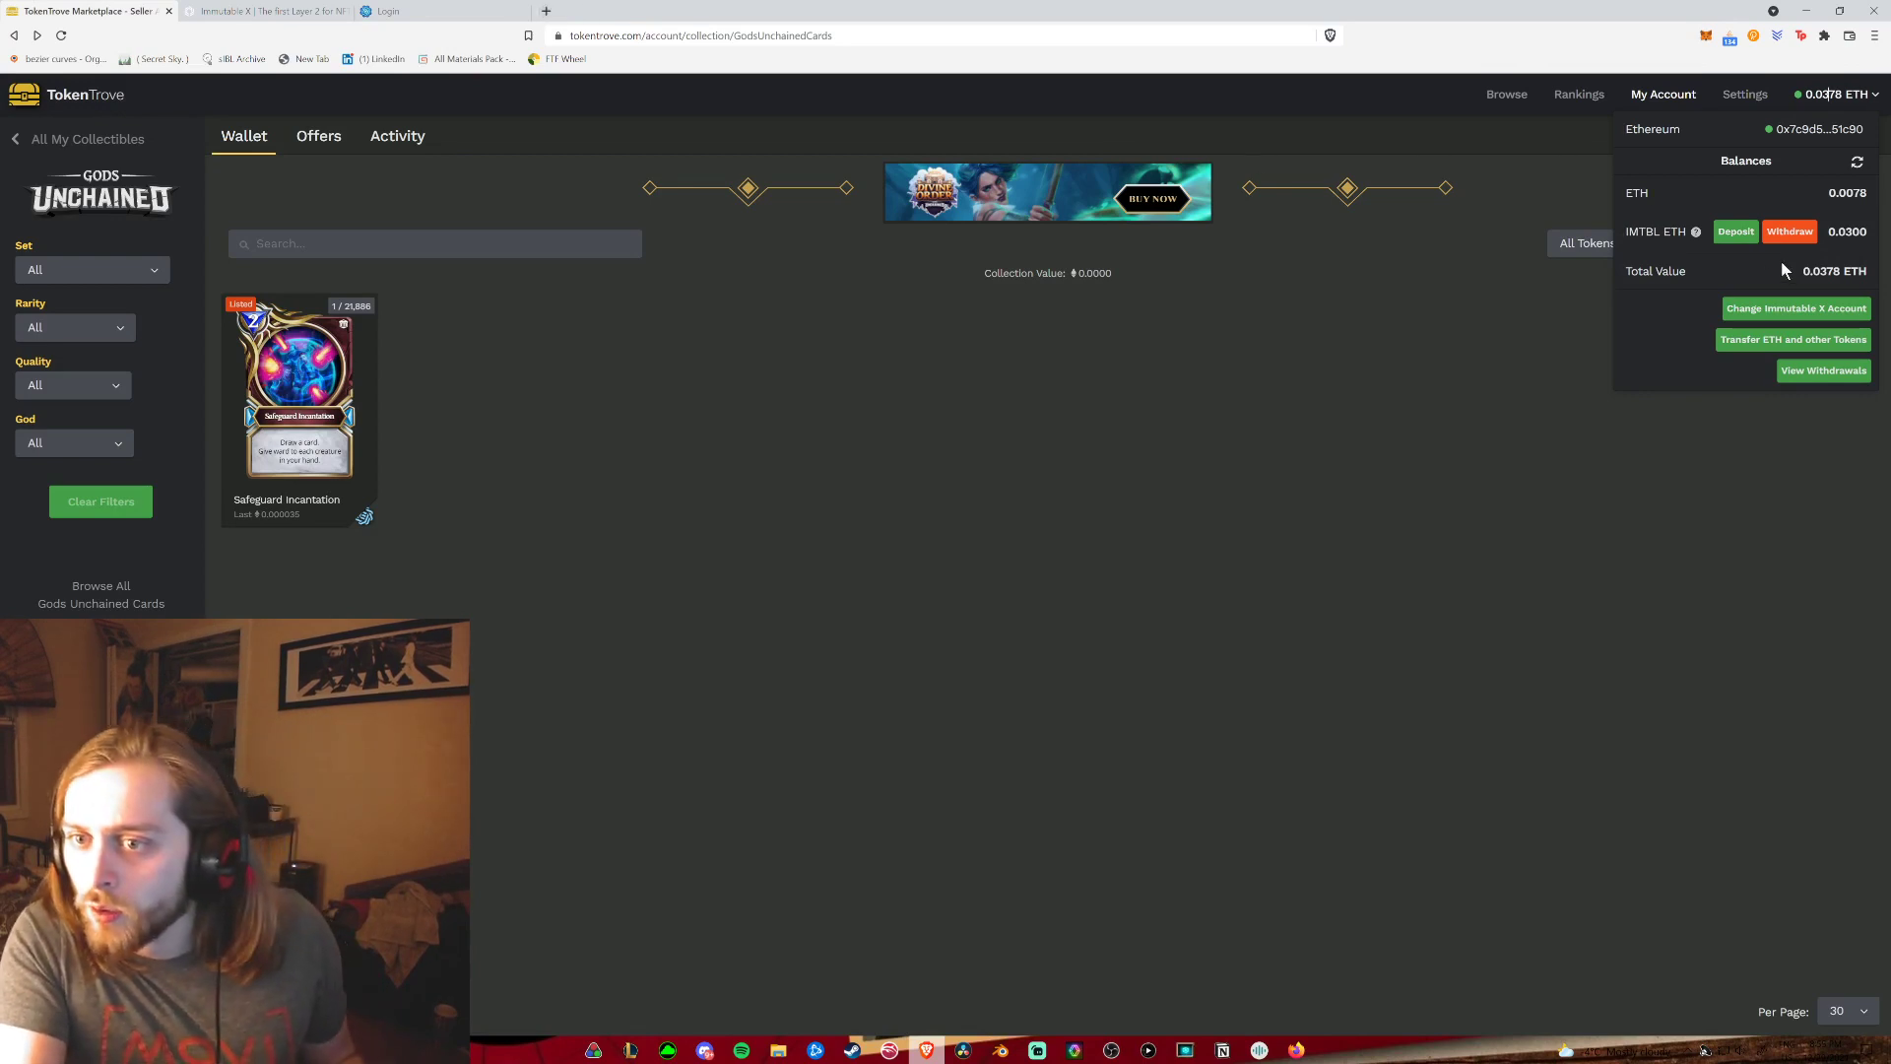
drag(1838, 231, 1867, 231)
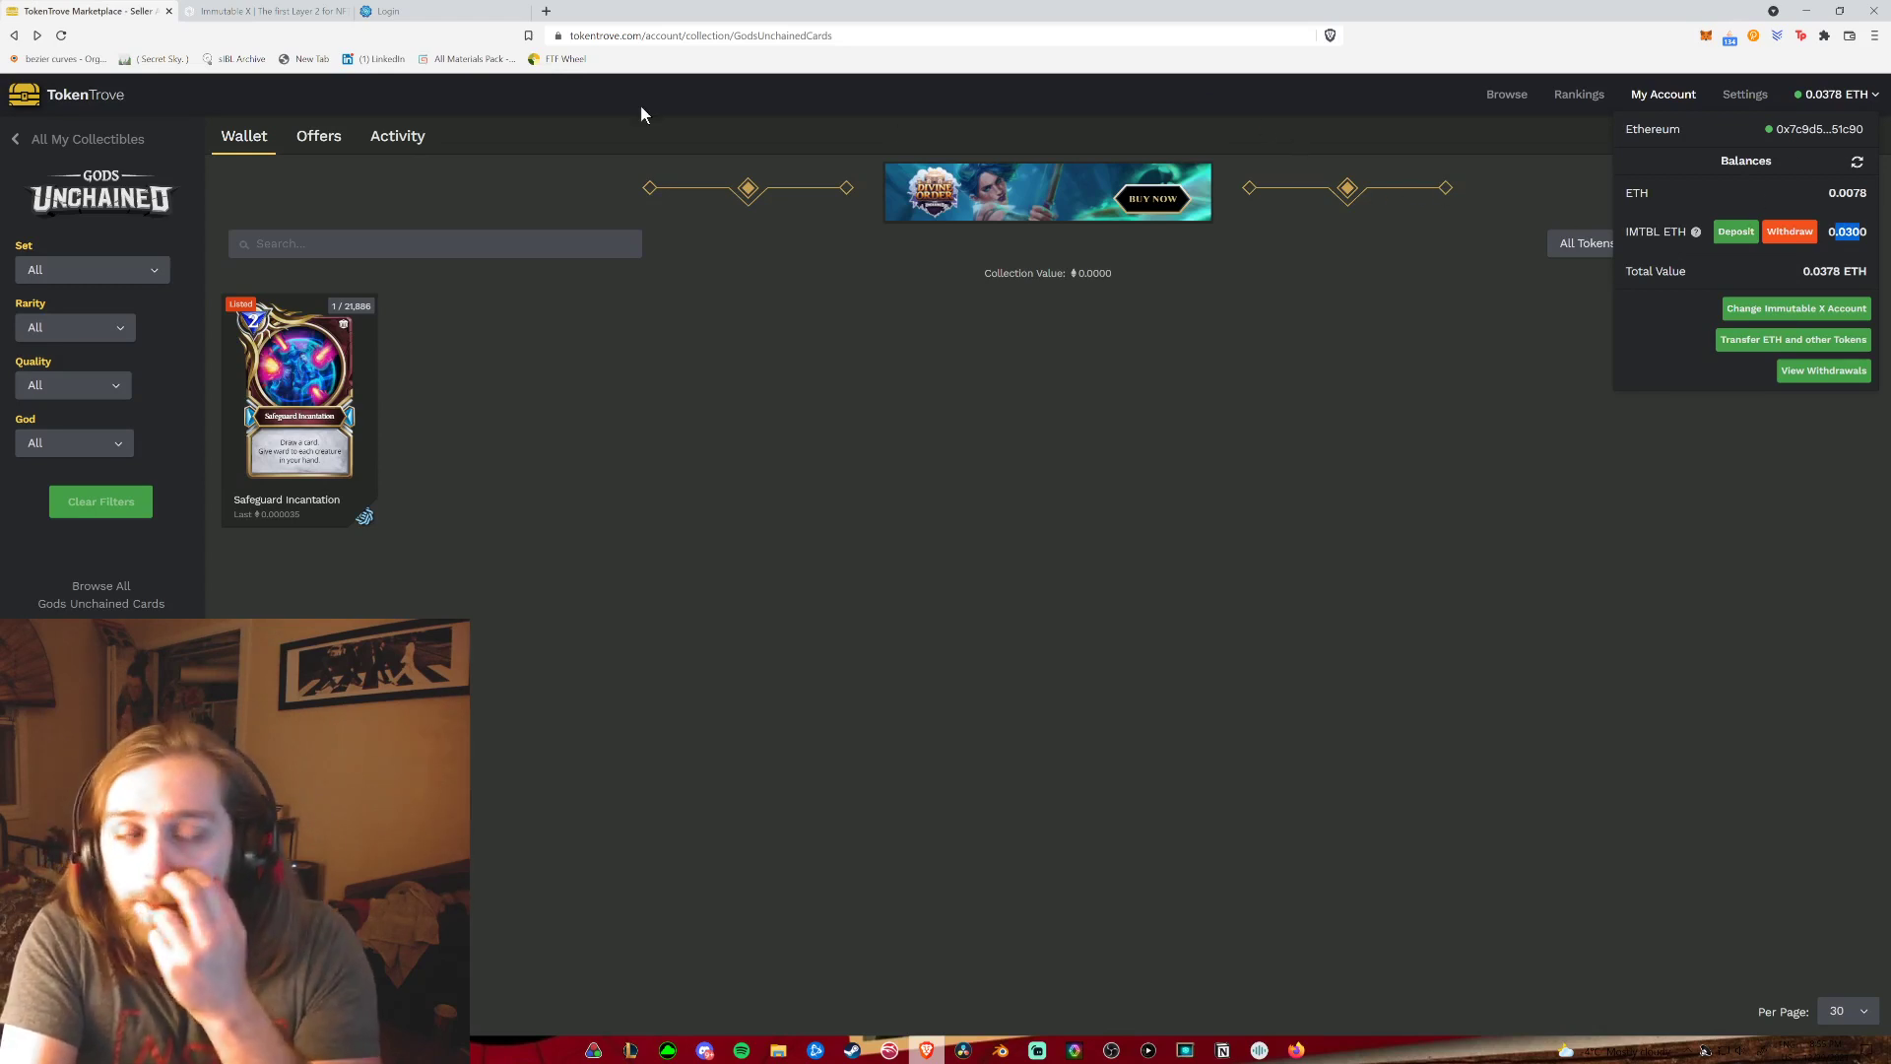
click(547, 12)
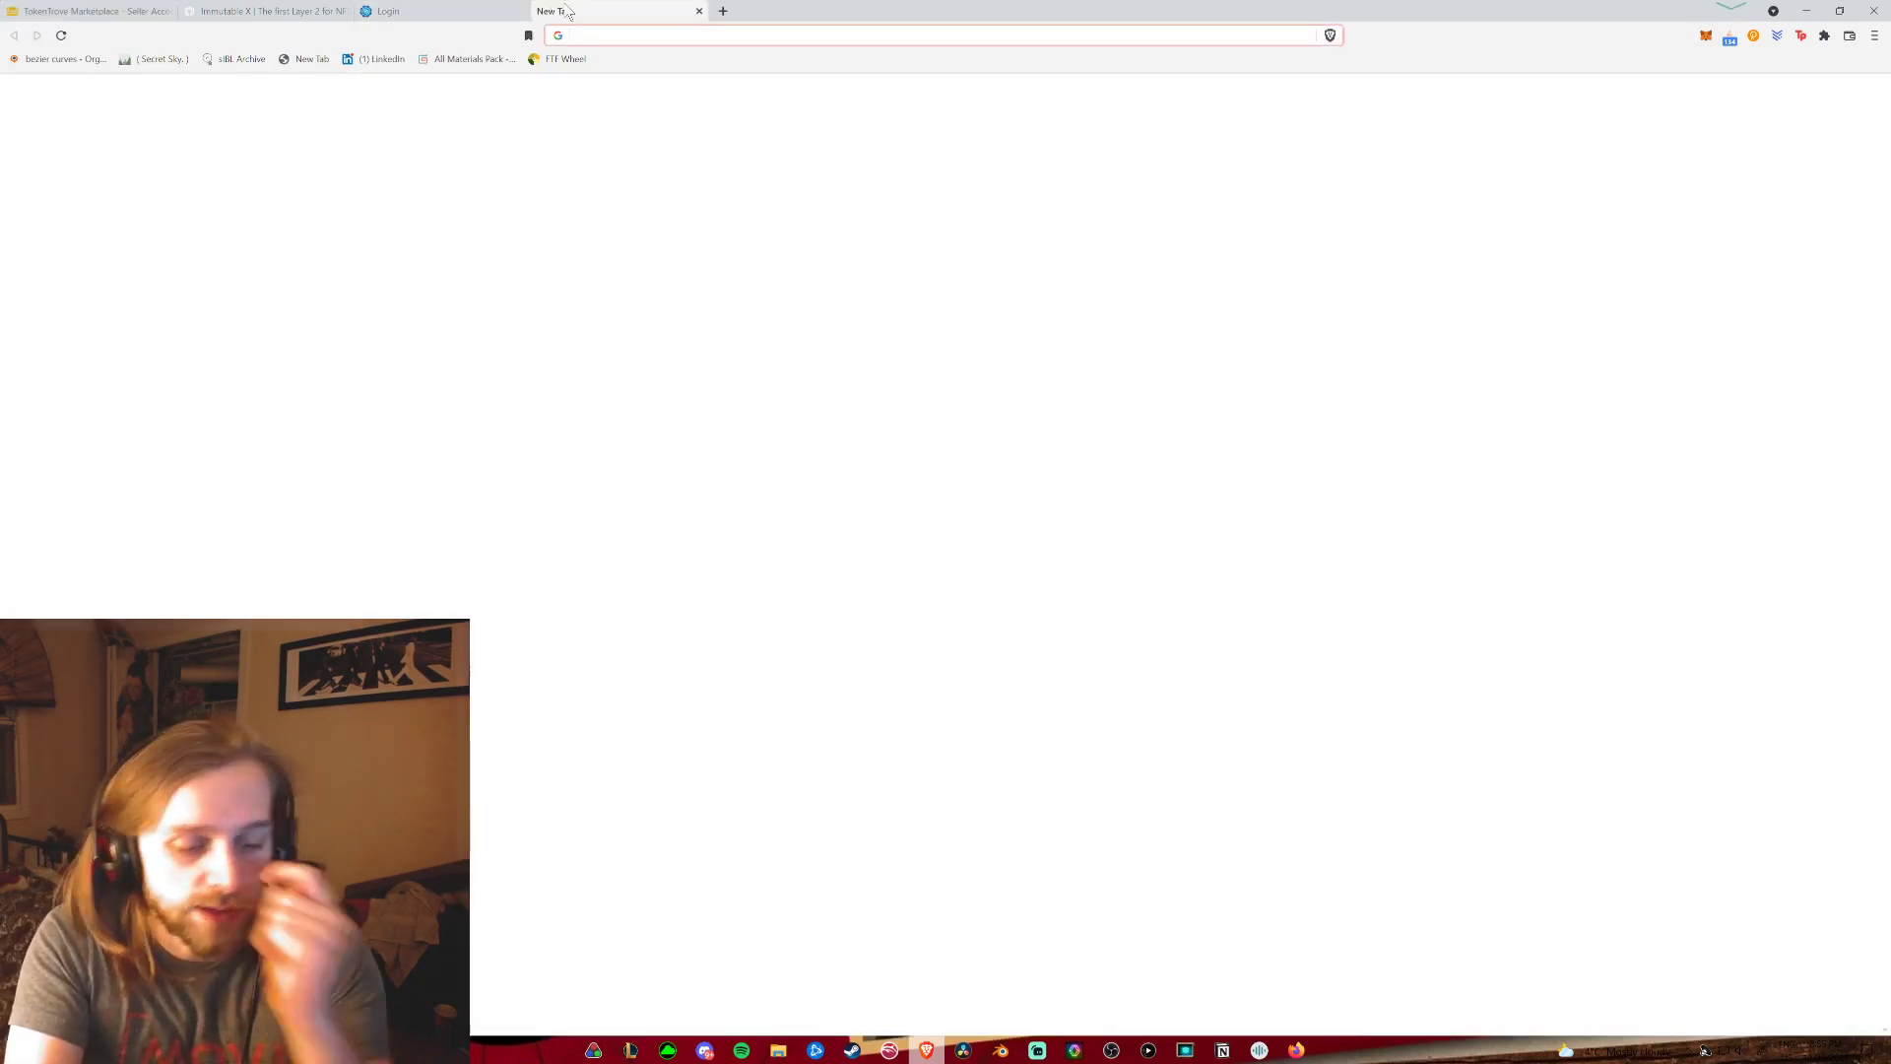
Search Google for '0.03 eth to usd' to see its US dollar value.
text(0)
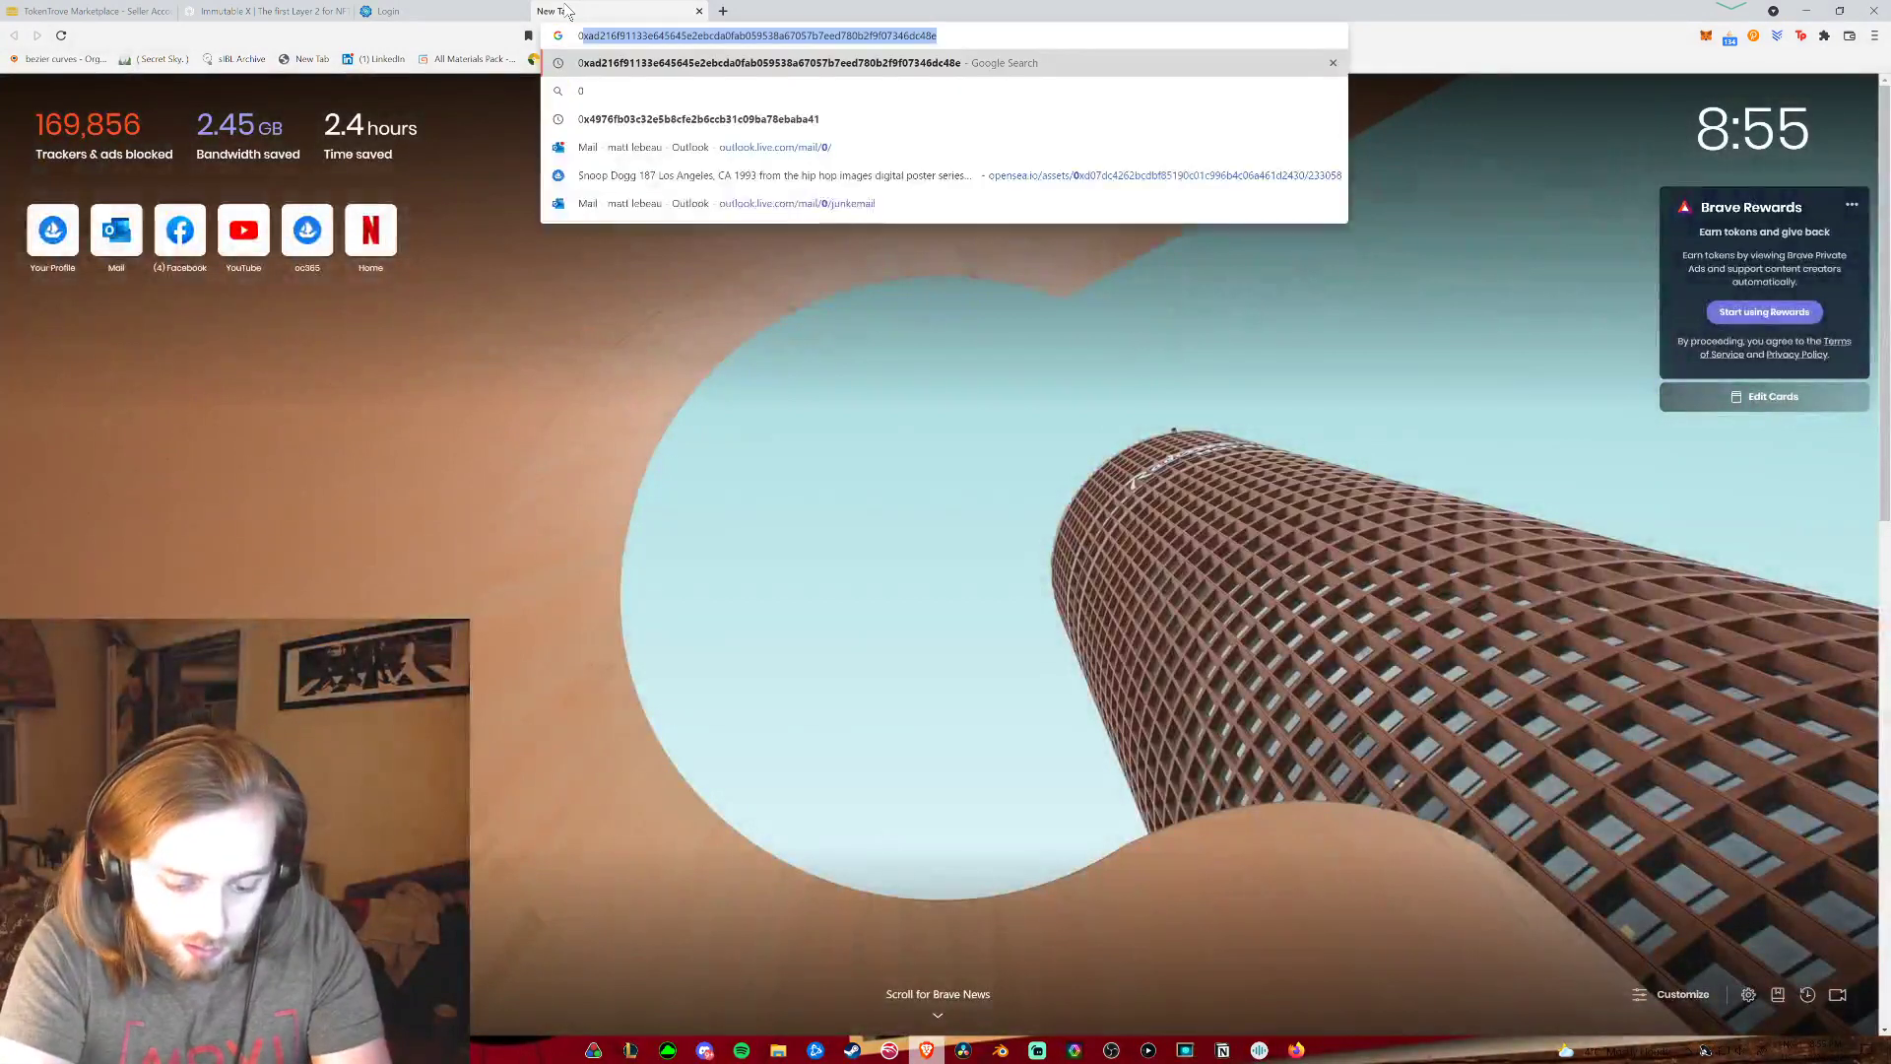
text(.00)
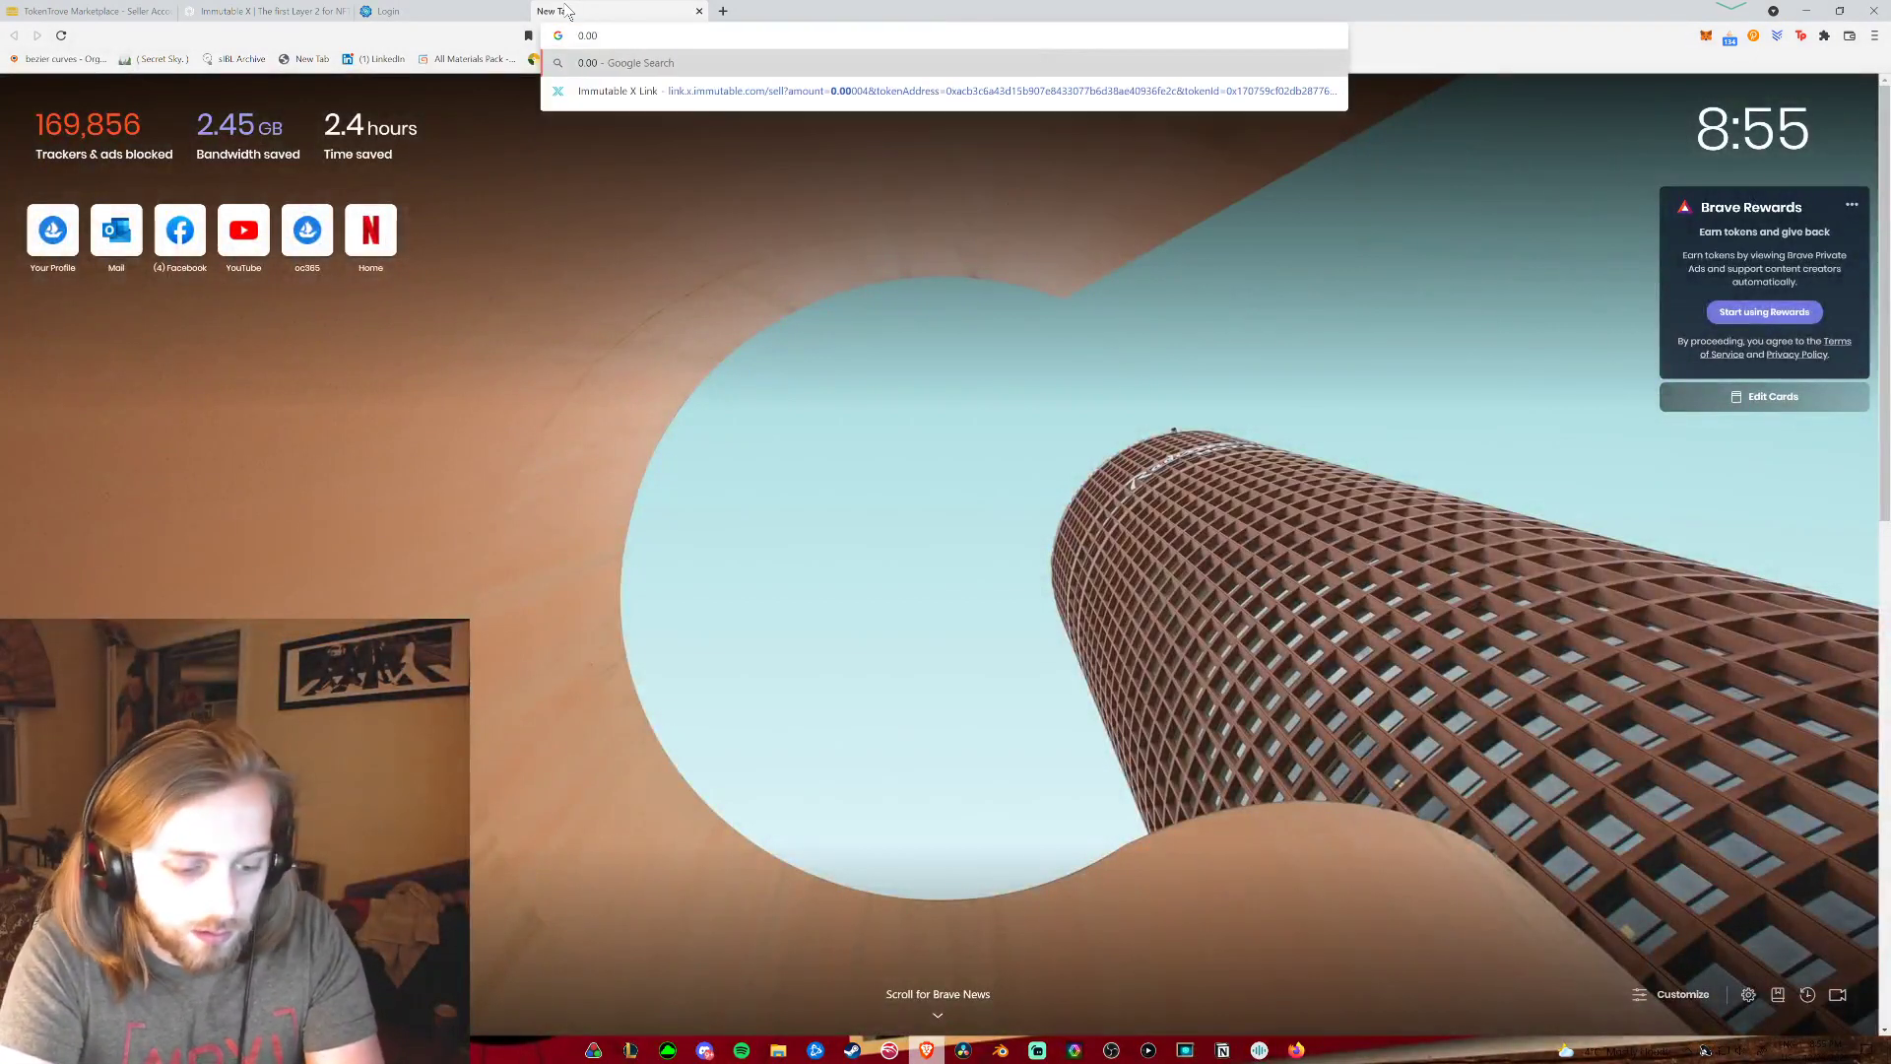
key(BackSpace)
text(3 e)
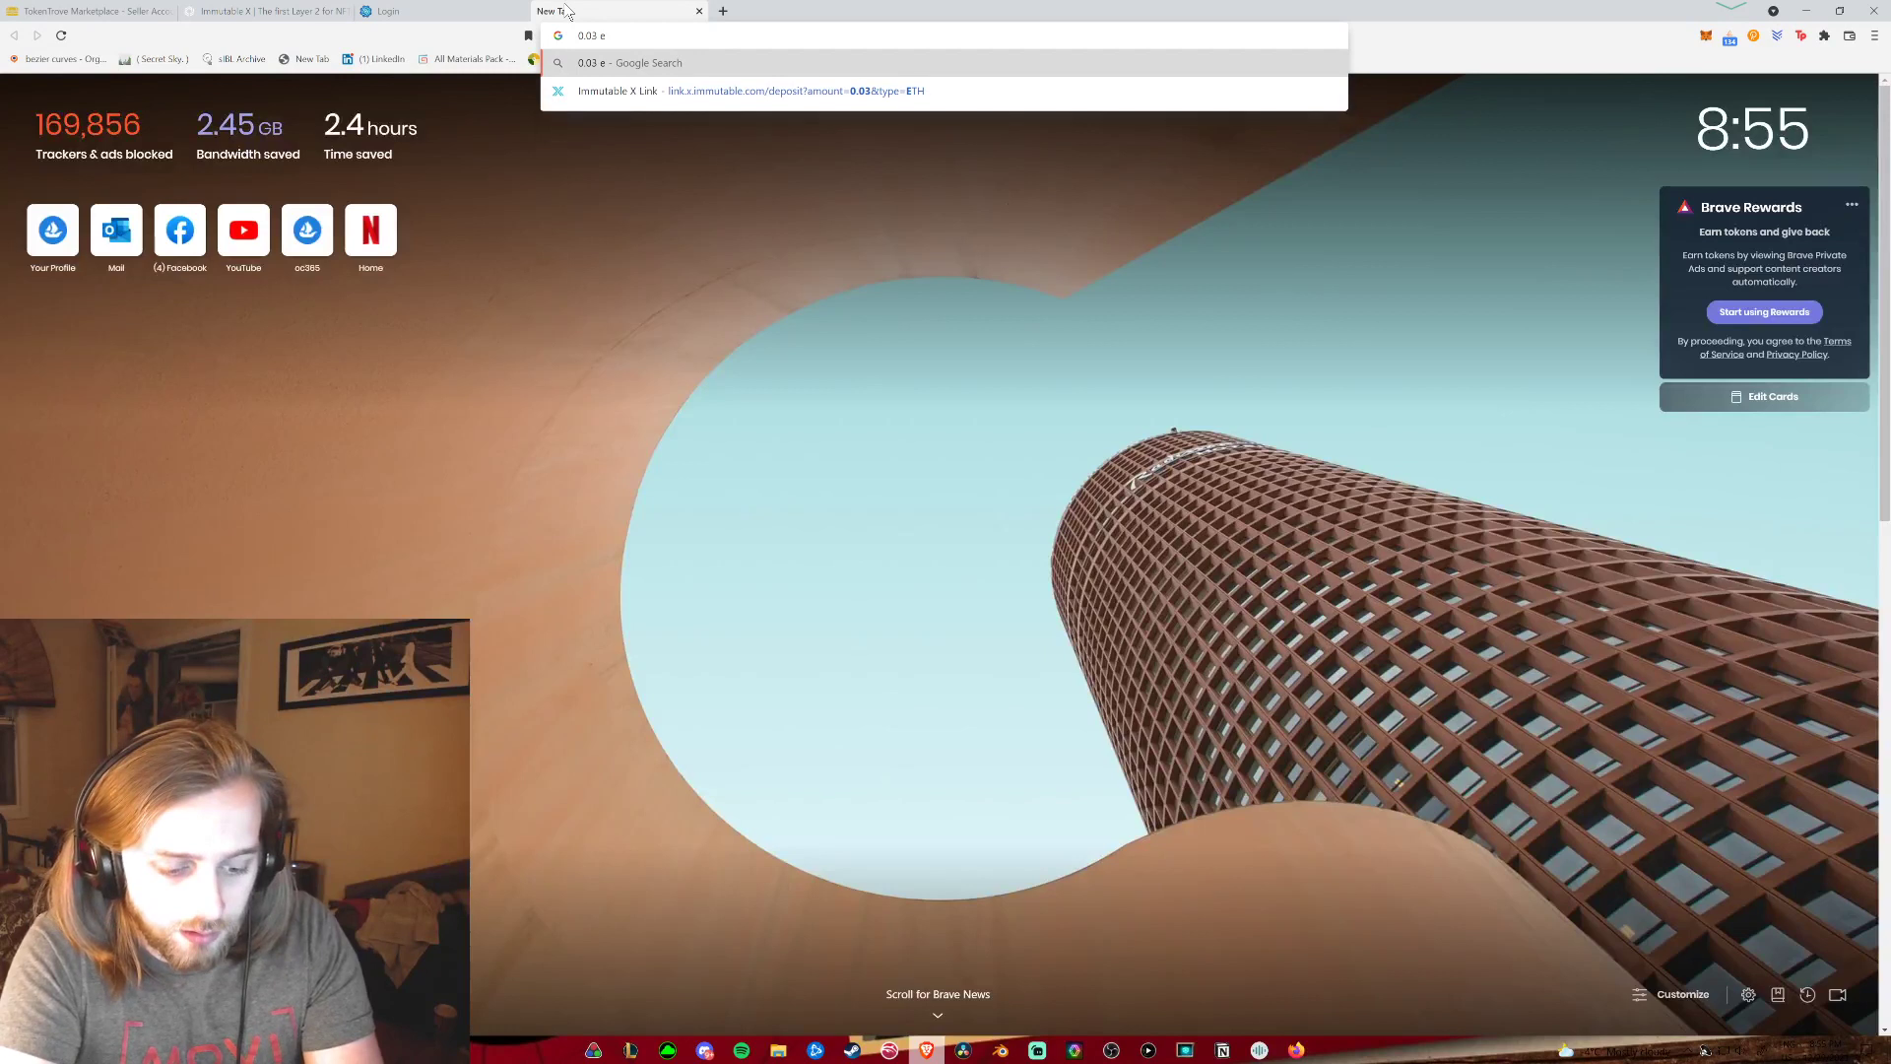
text(th to usd)
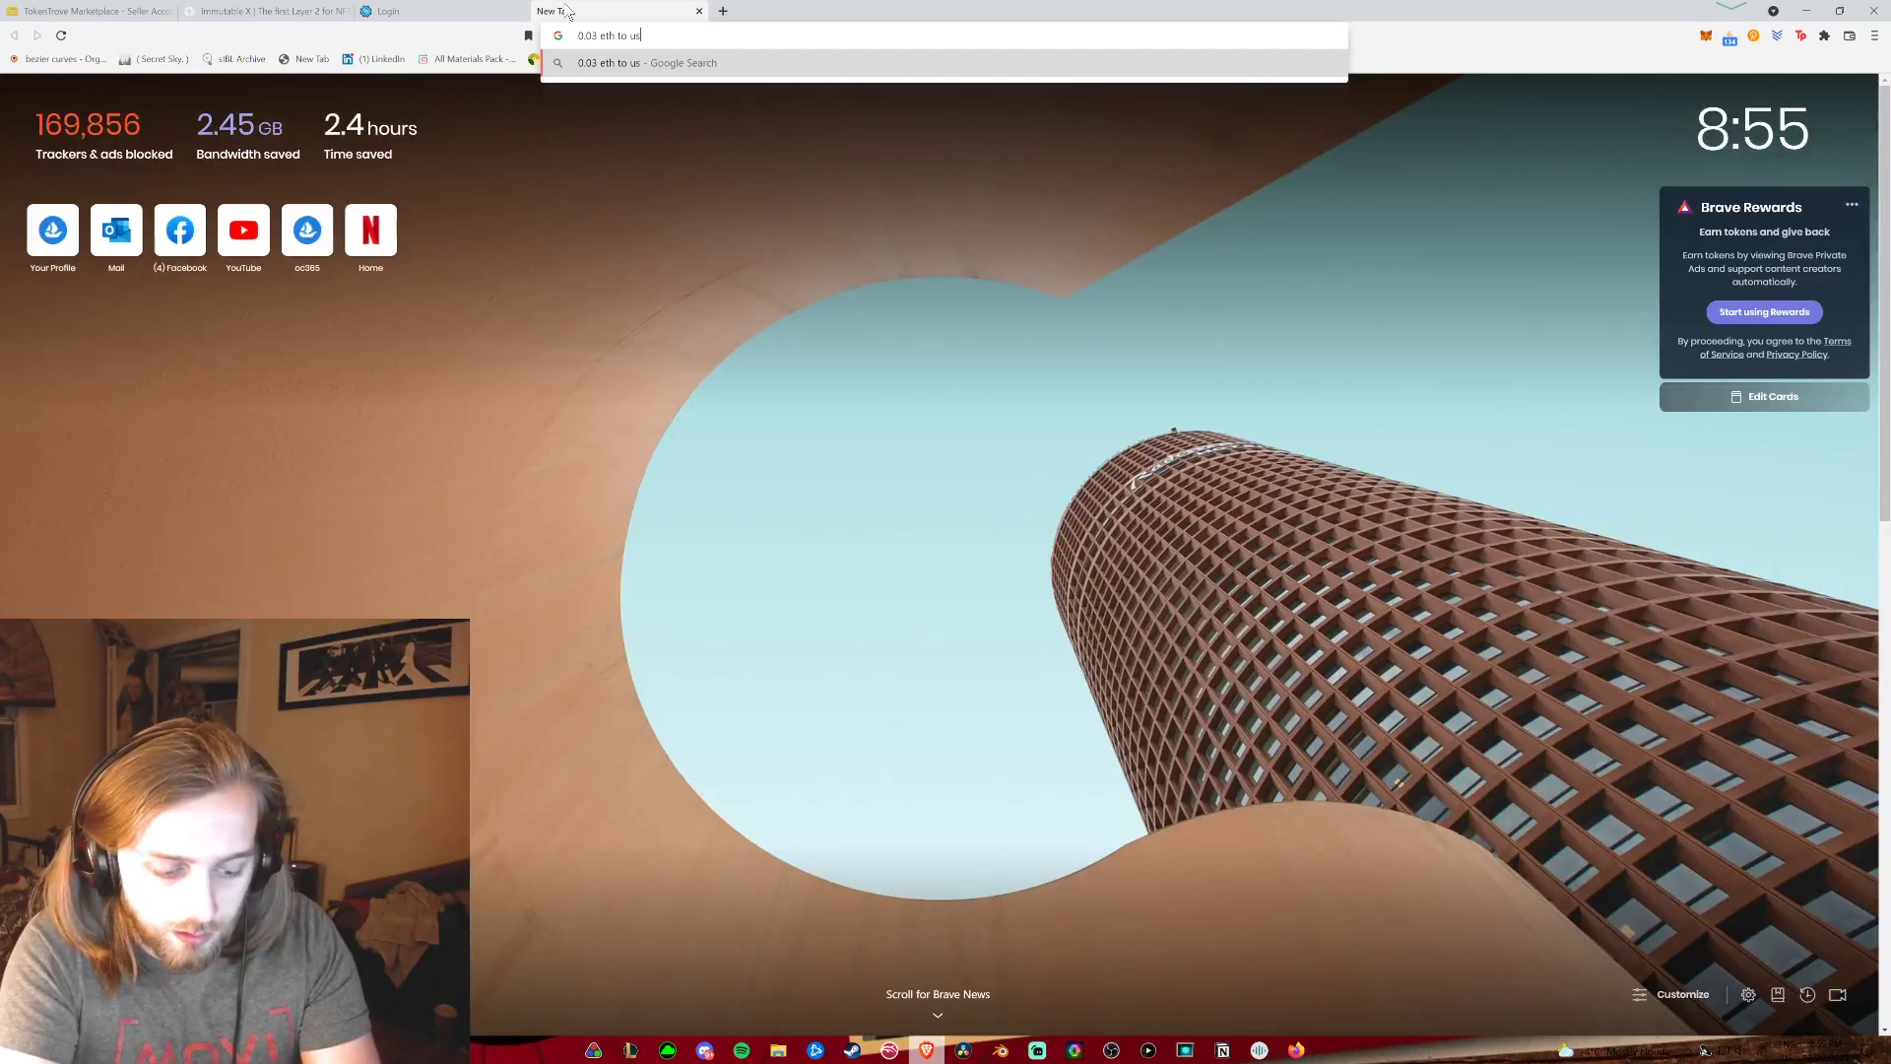
key(Return)
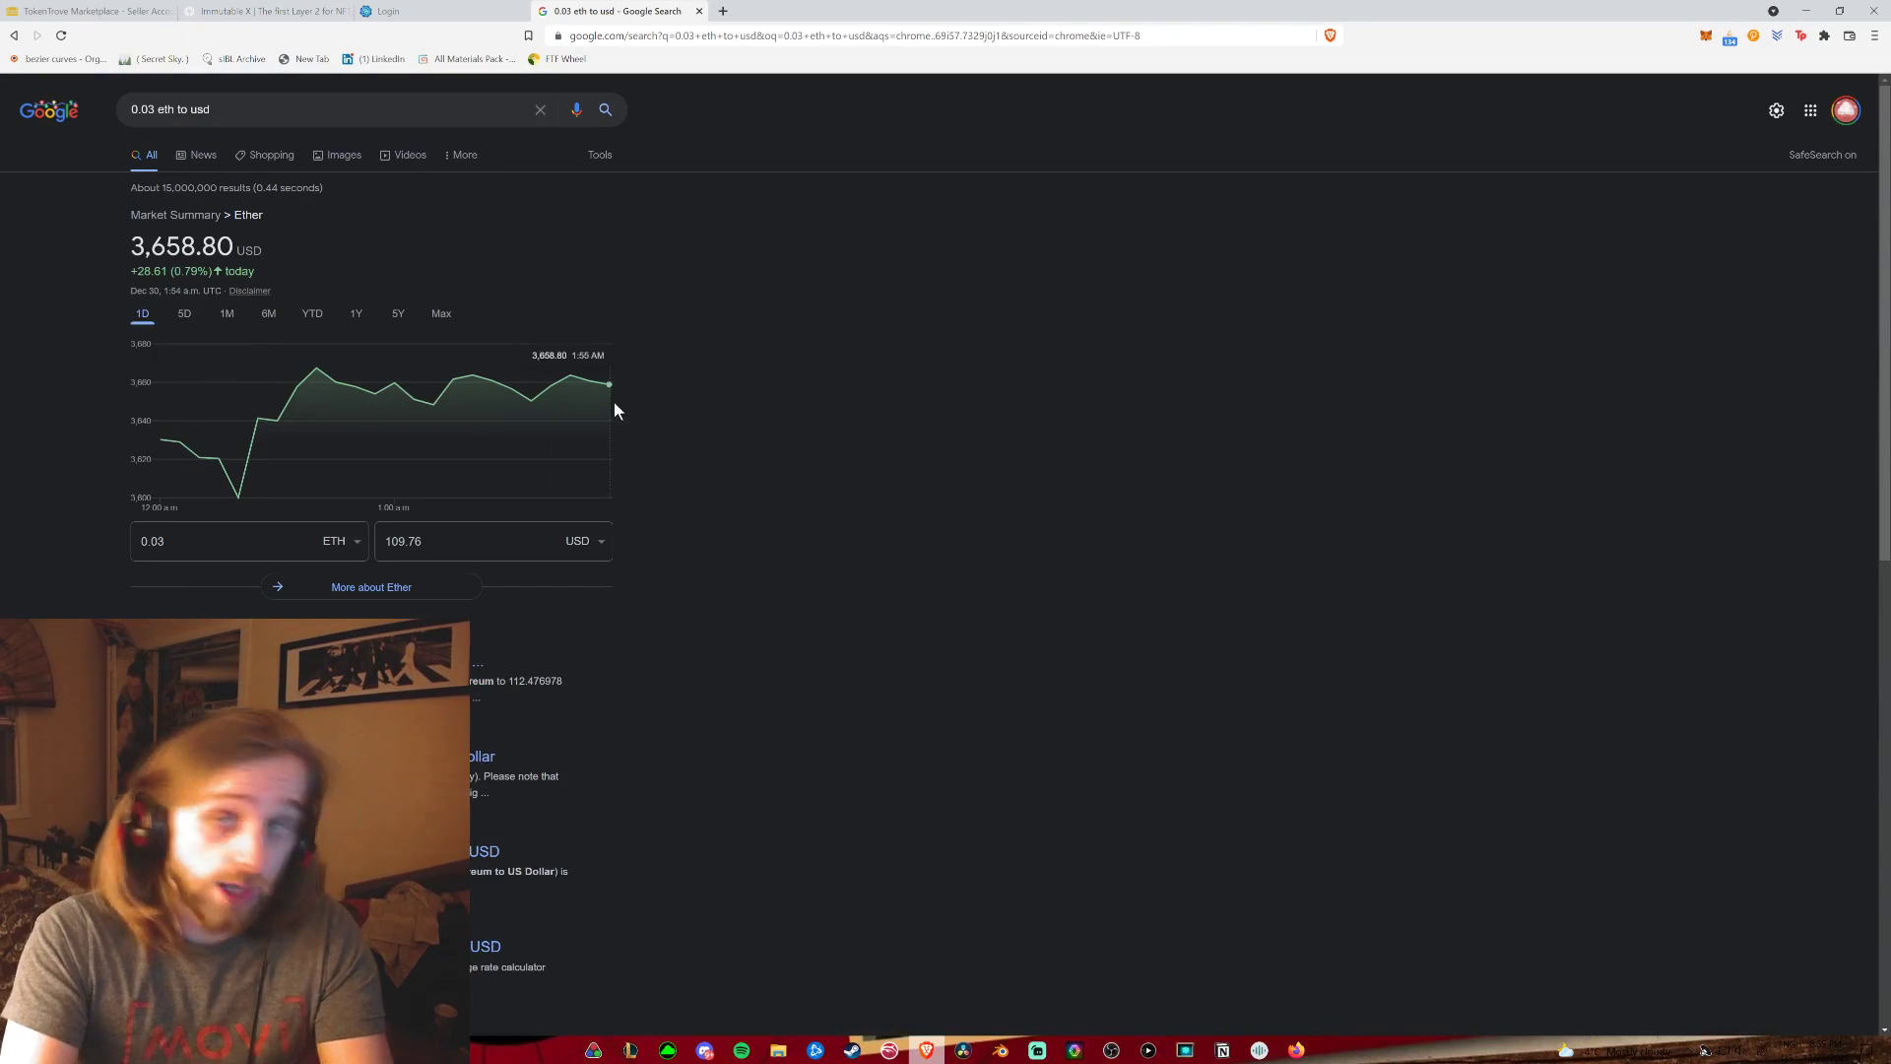
Change the search to '0.03 eth to cad', then close the Google tab.
click(589, 545)
click(244, 109)
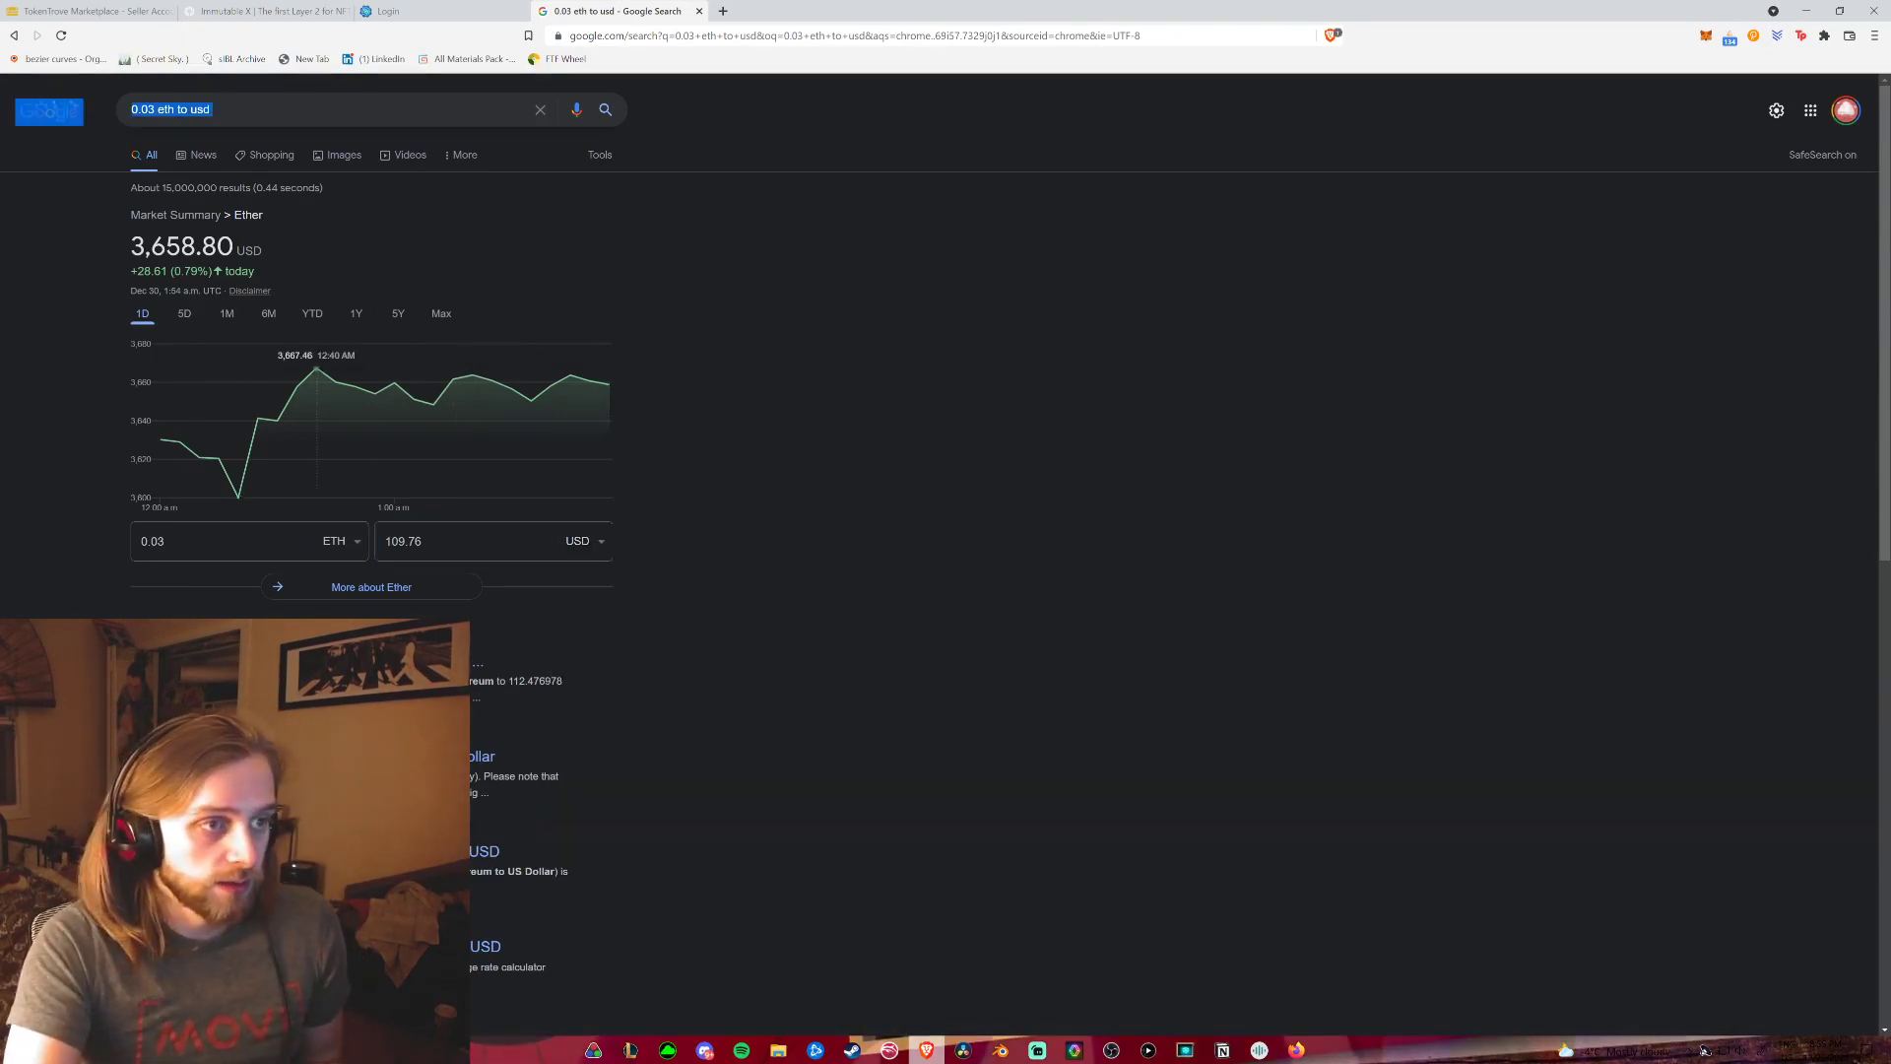
click(244, 109)
key(BackSpace)
key(BackSpace)
key(BackSpace)
text(cad)
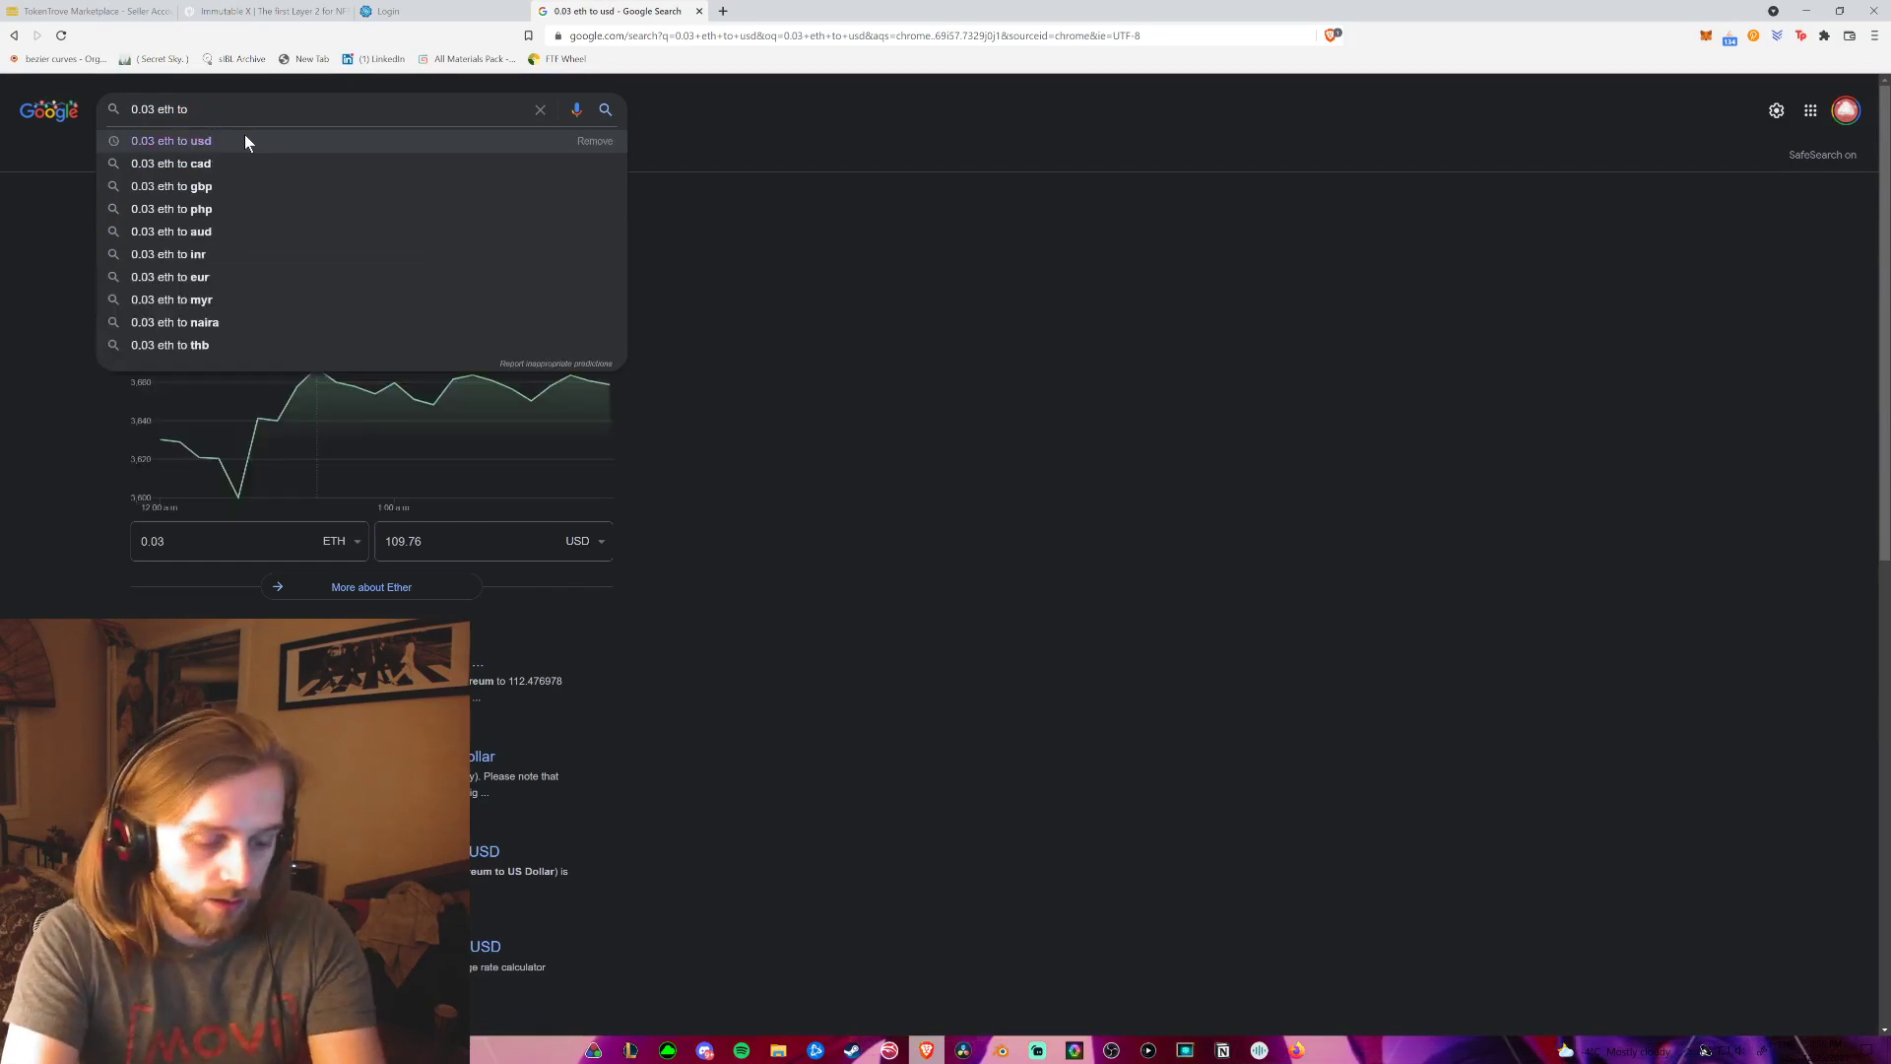
key(Return)
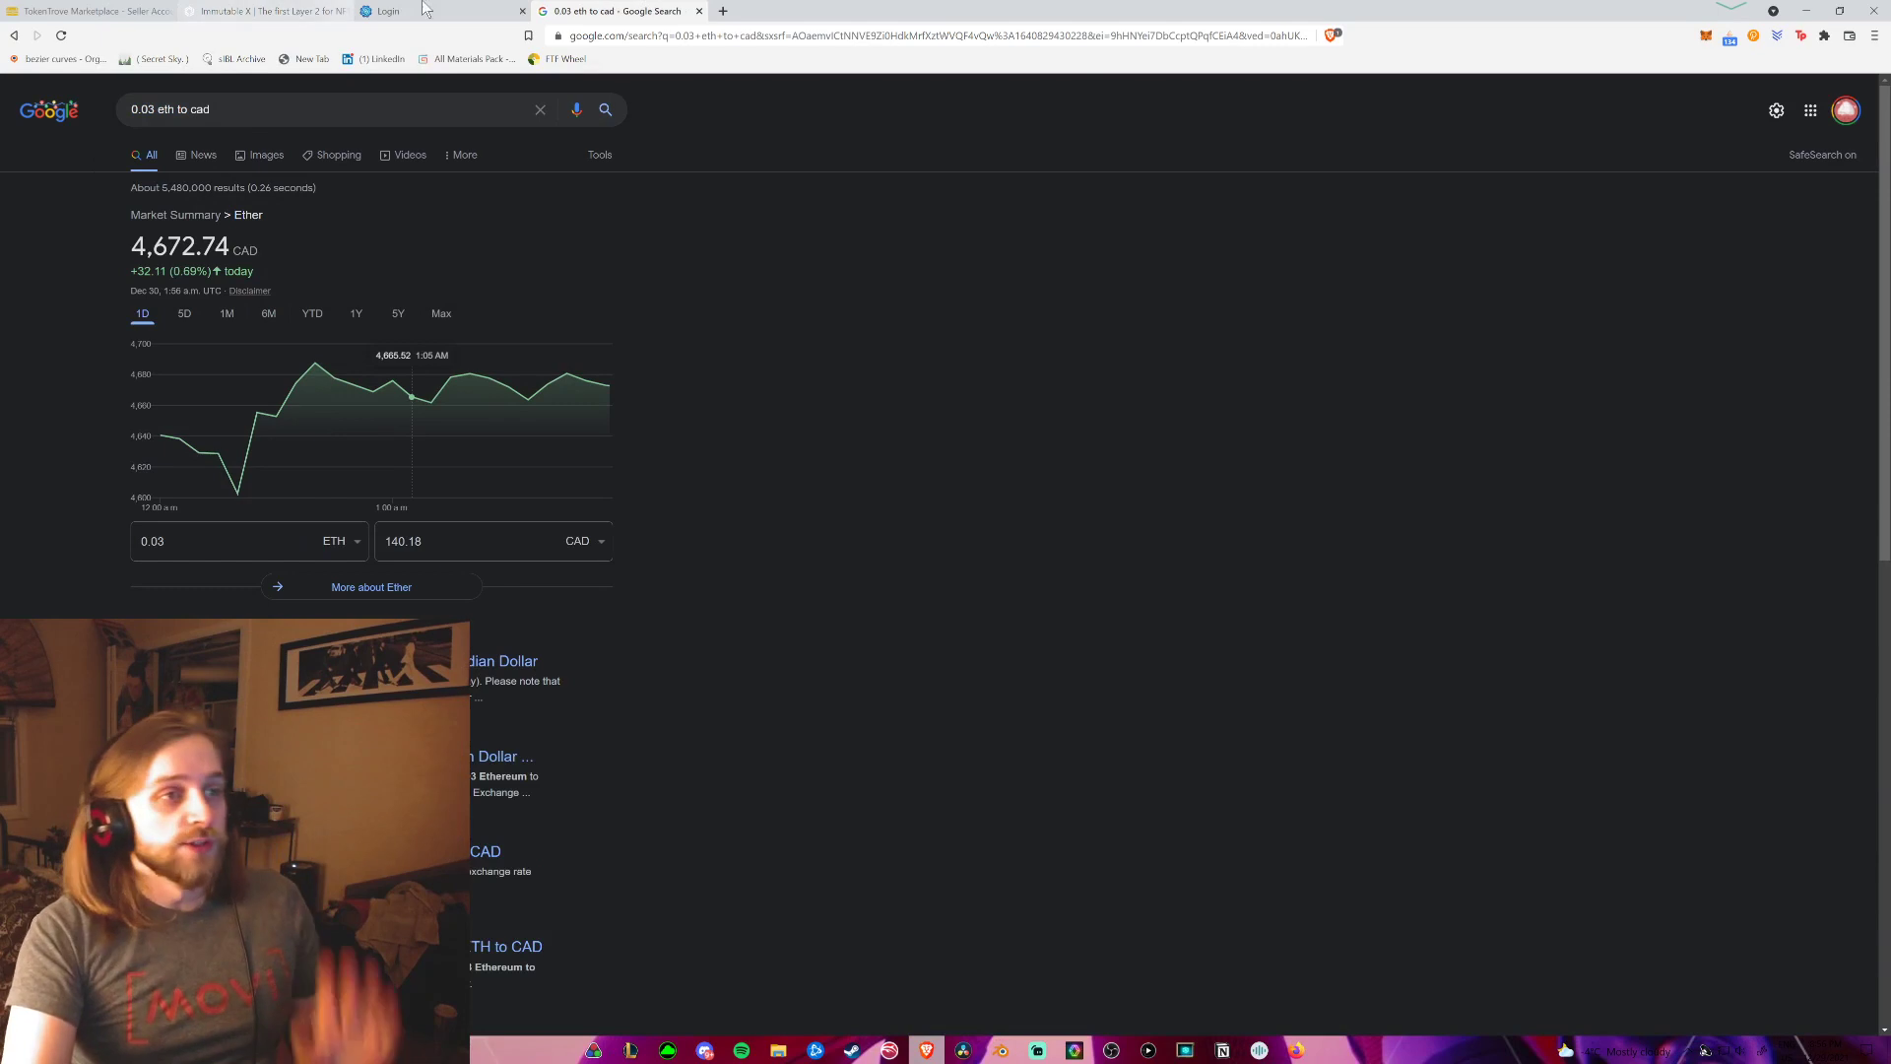
click(699, 11)
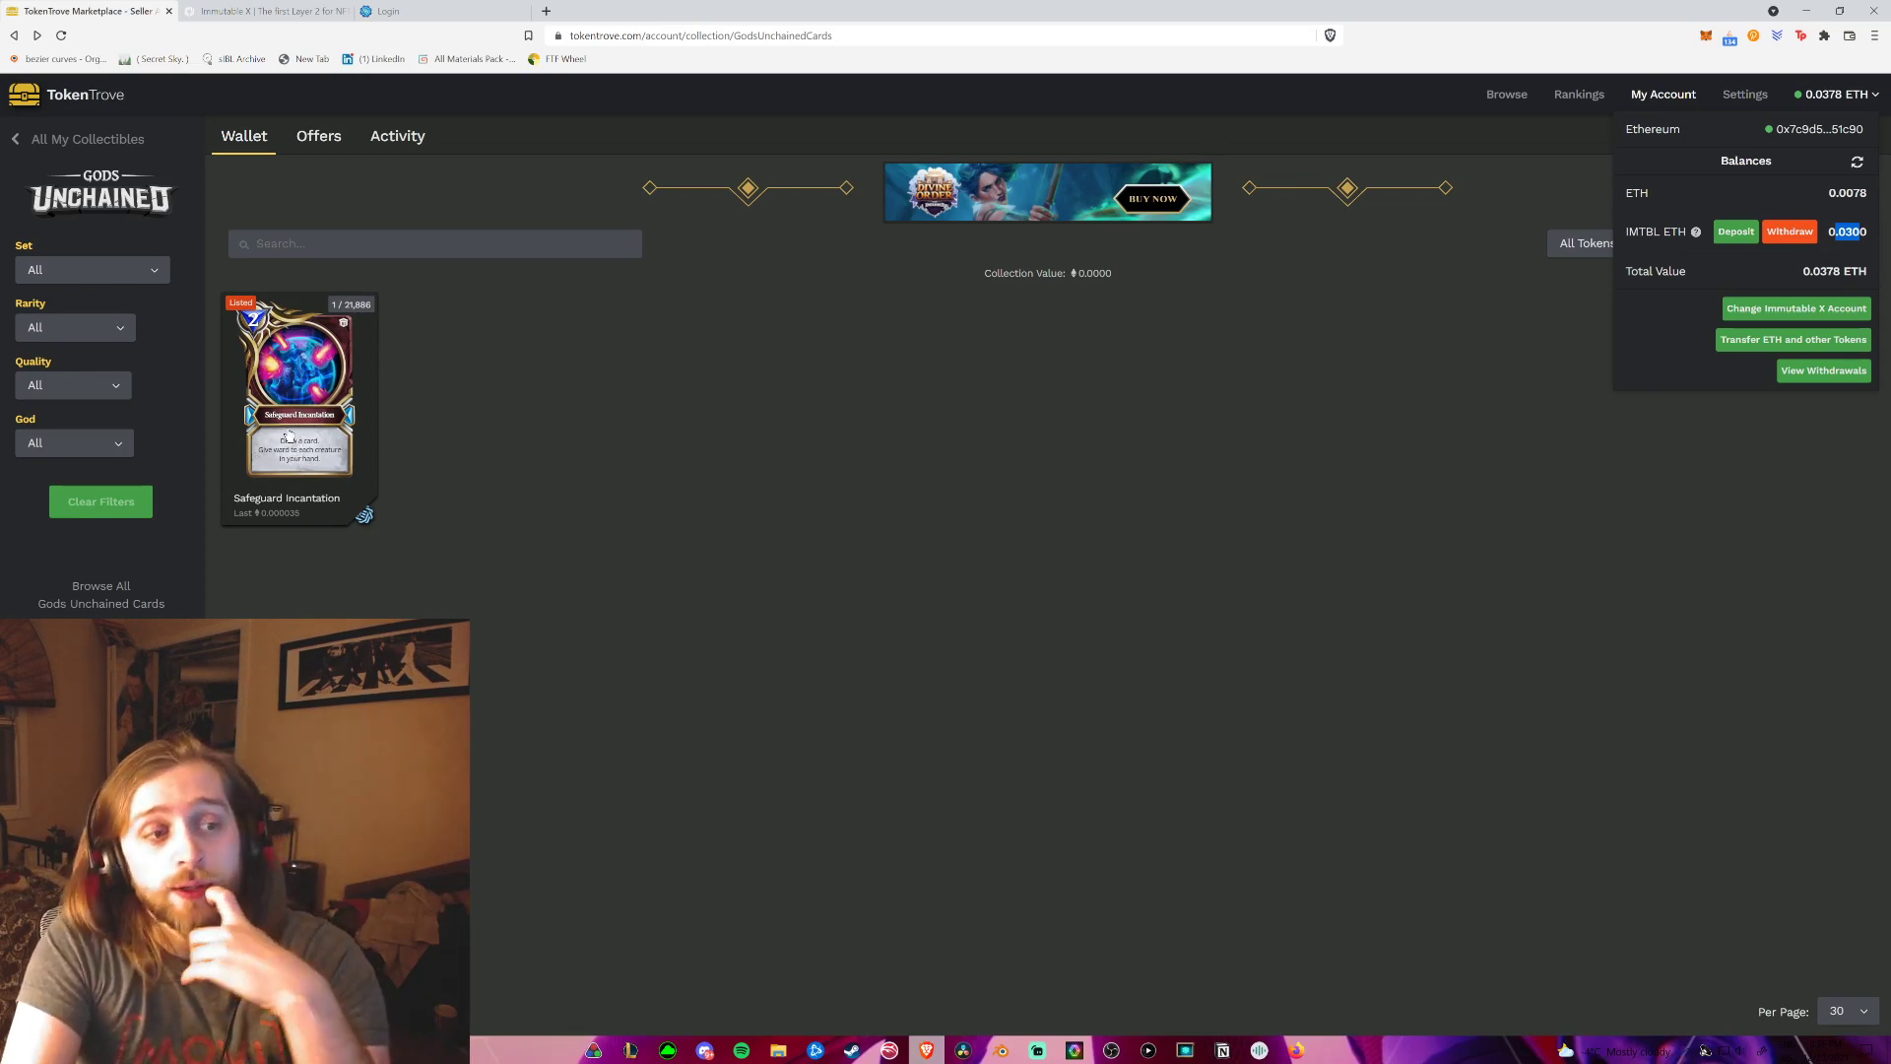
Open My Collectibles to list collections like Ember Sword Land and Gods Unchained Cards.
click(46, 147)
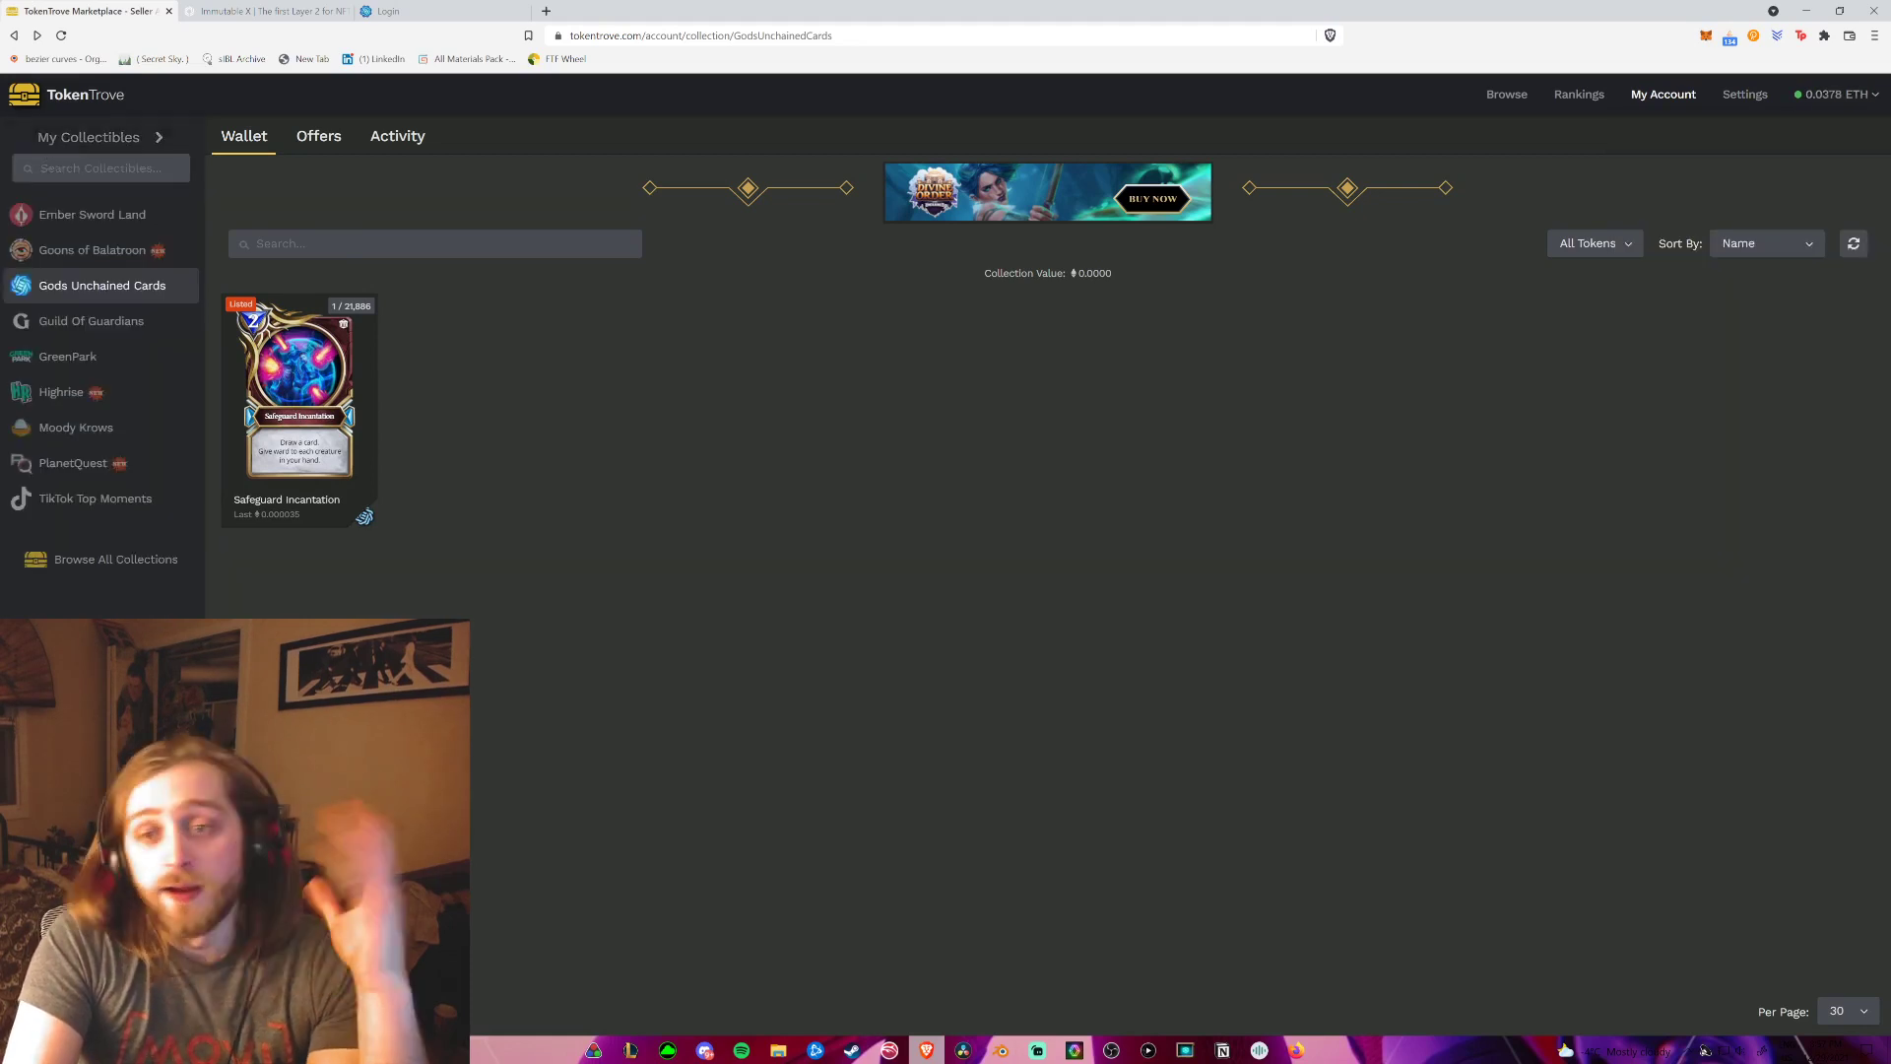